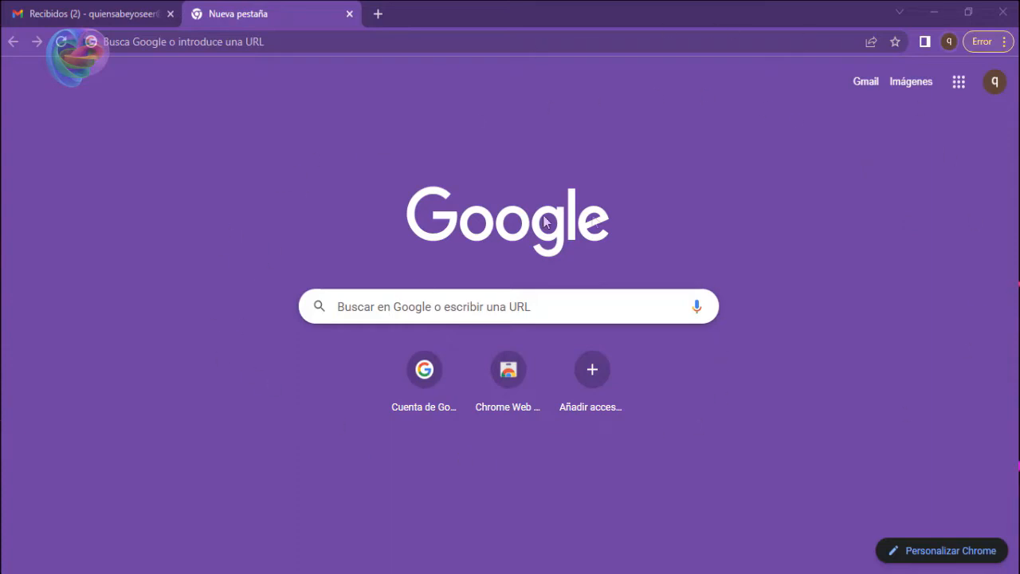
Open Google Forms, browse the template gallery's Personal, Work and Education categories, then review the recent forms and close the site.
left_click(956, 82)
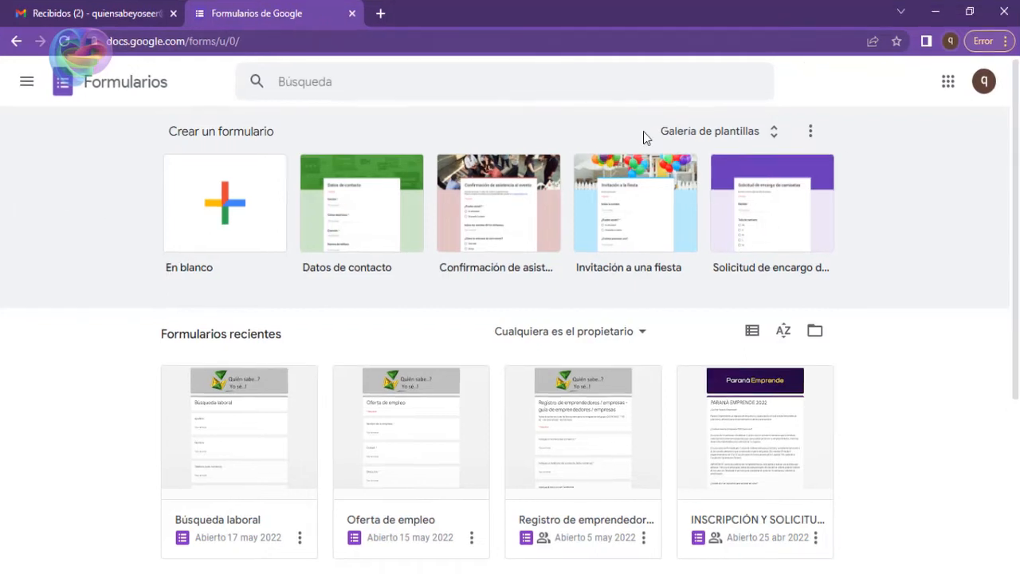
left_click(683, 137)
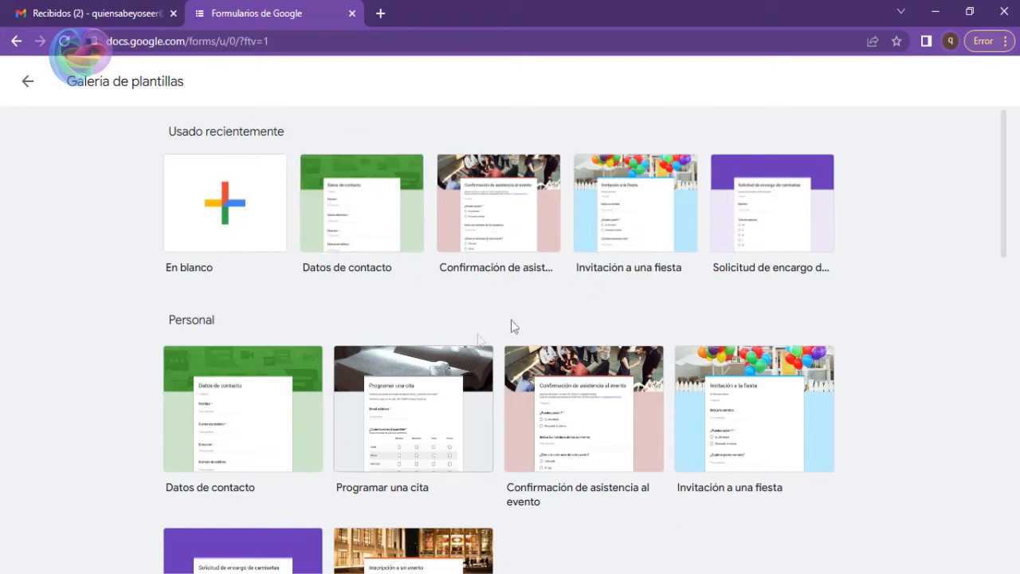
scroll(519, 305, "down", 2)
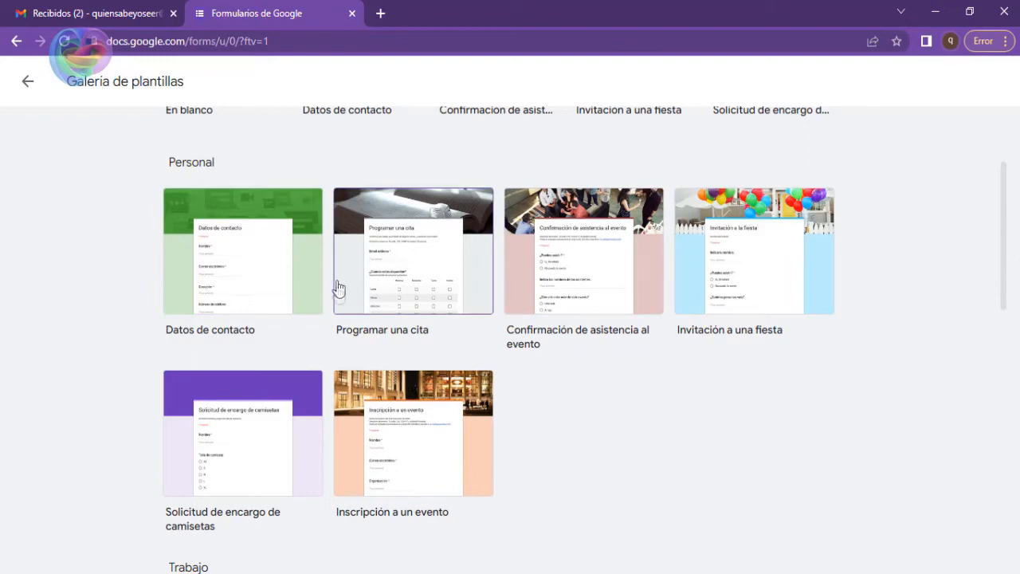
scroll(569, 275, "down", 5)
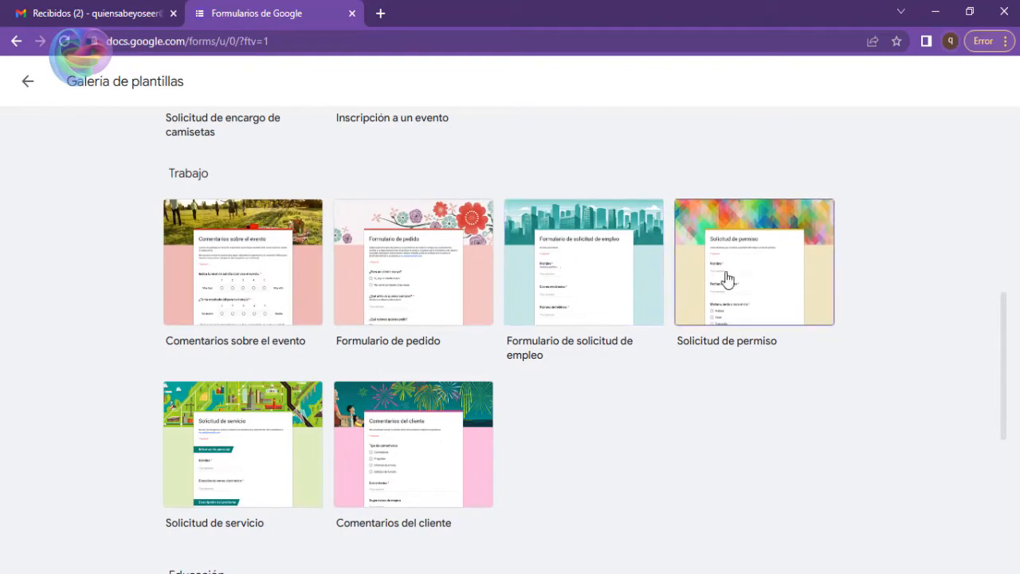
scroll(727, 278, "down", 5)
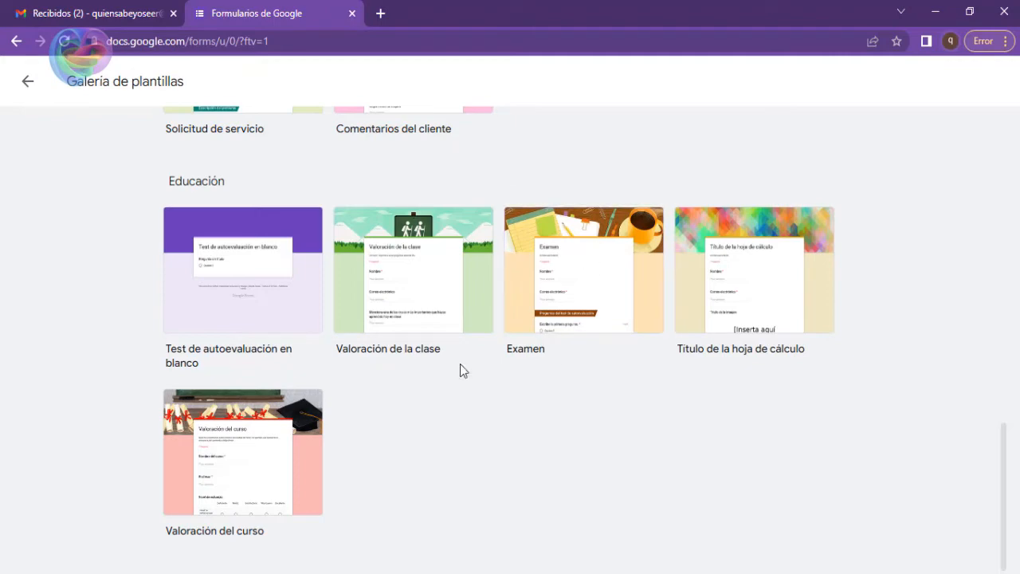
scroll(345, 404, "up", 12)
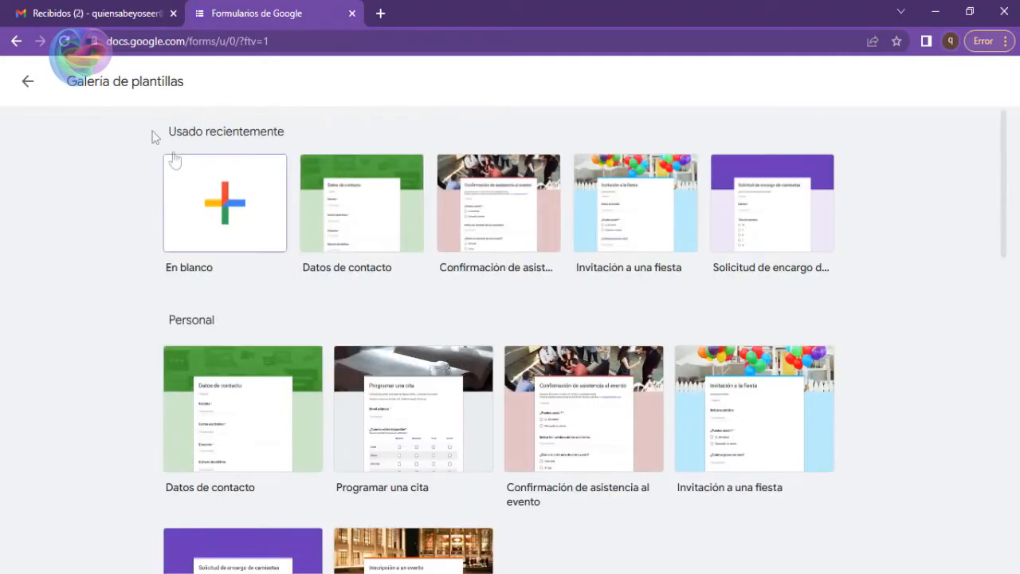
left_click(28, 81)
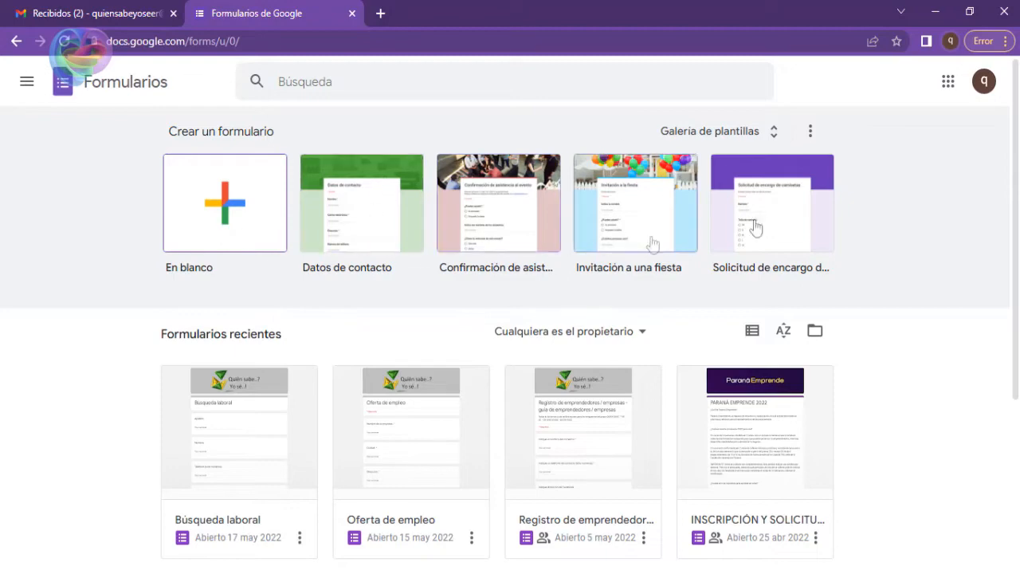
scroll(608, 191, "down", 3)
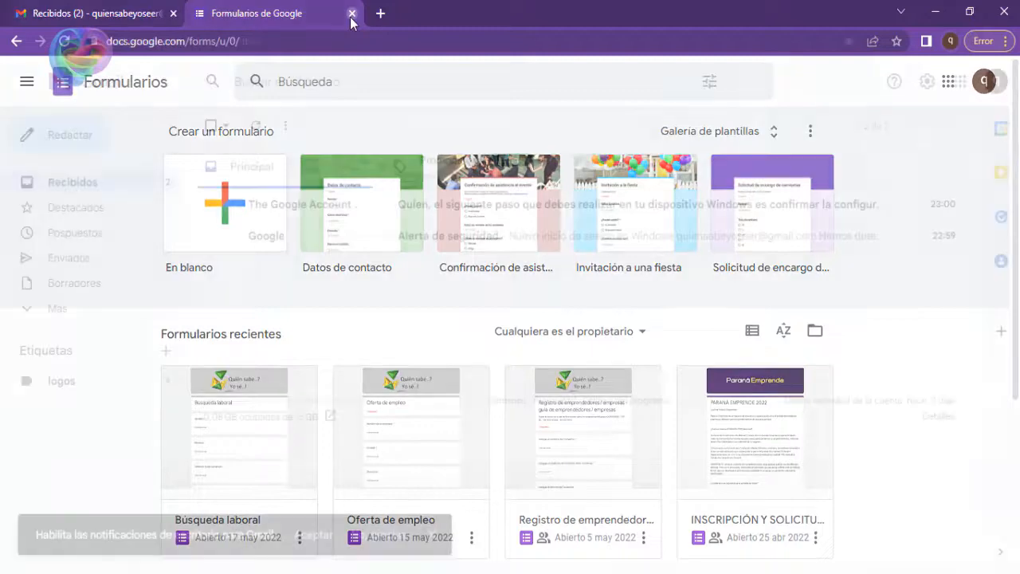
left_click(351, 14)
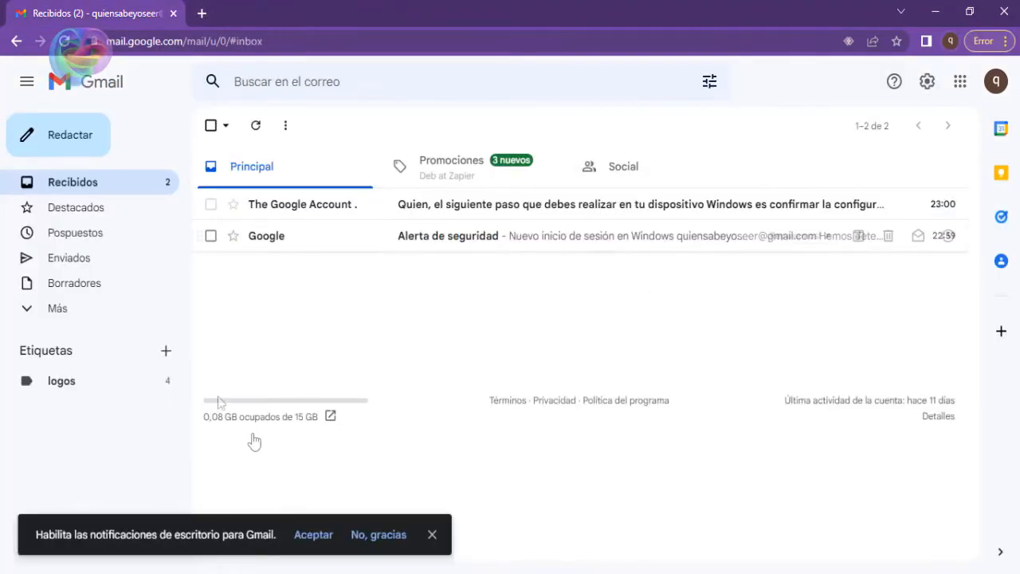
Switch to Google Drive and create a folder named "Proyecto del curso" in Mi unidad.
left_click(960, 82)
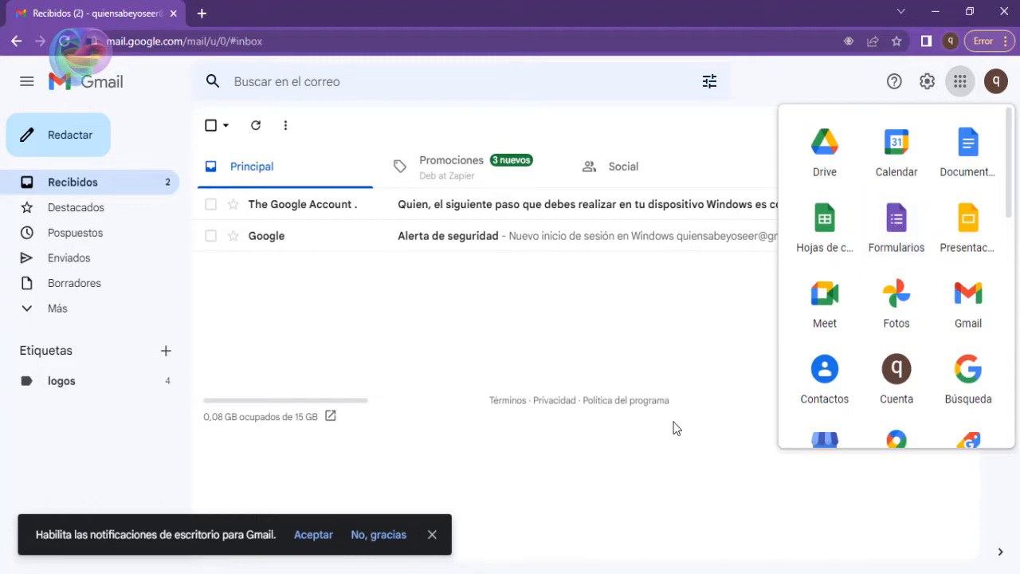
left_click(817, 165)
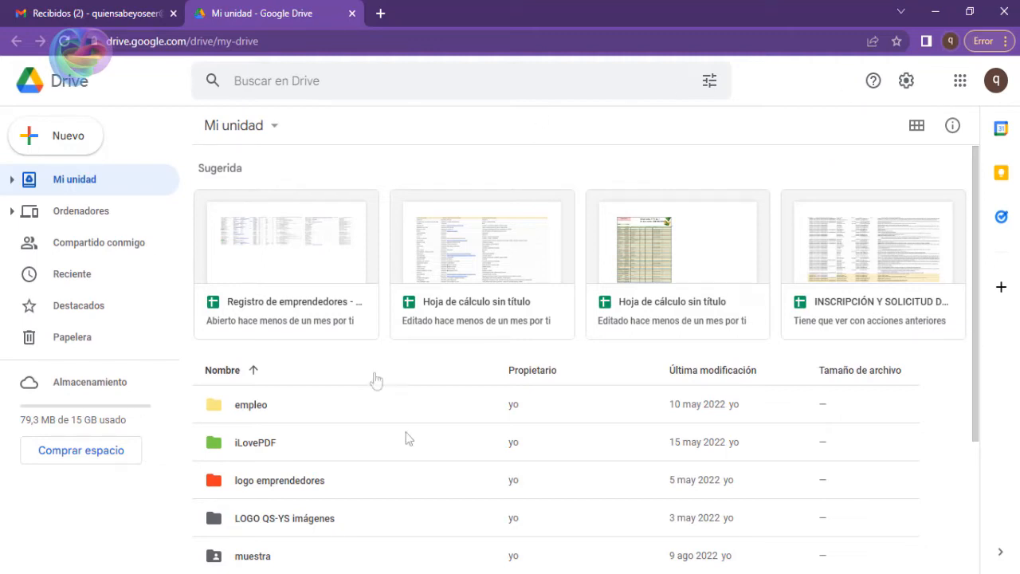
left_click(85, 138)
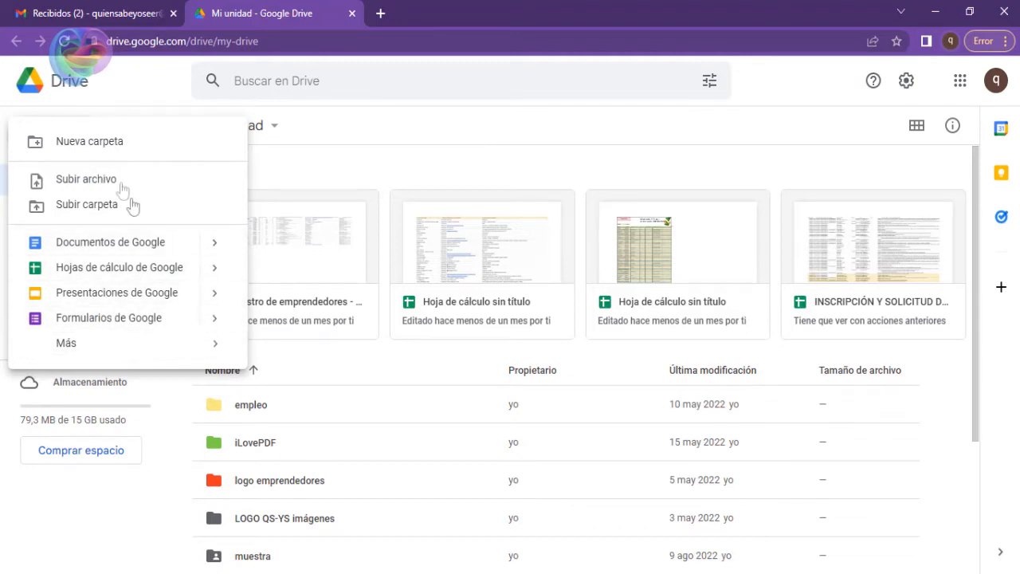
left_click(96, 144)
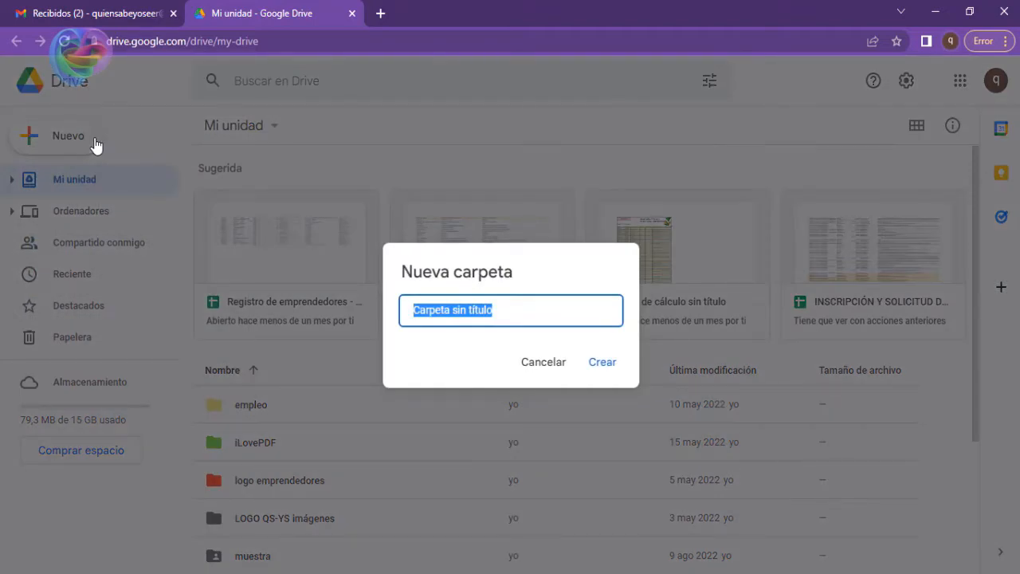
type("Proyecto del curso")
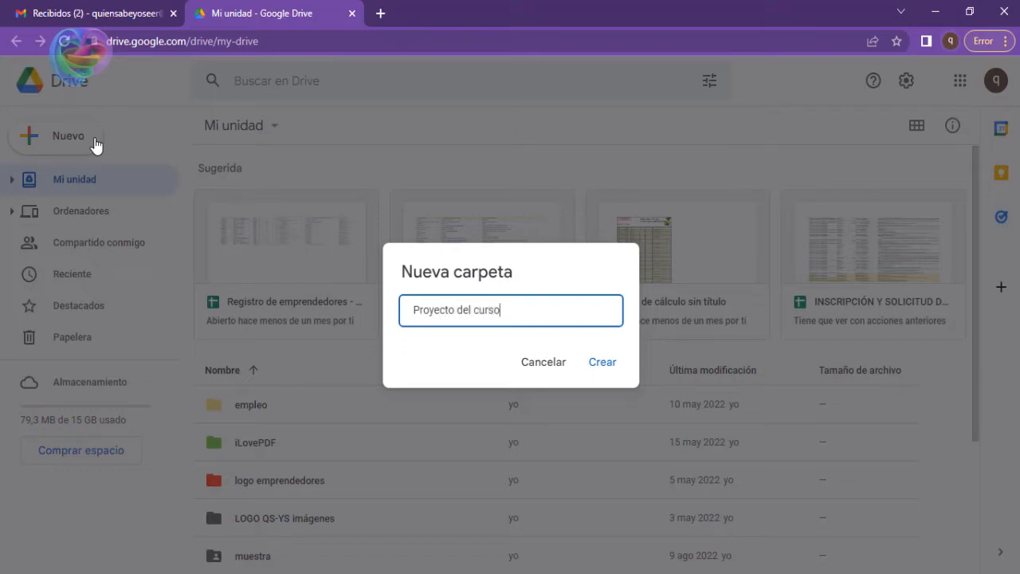
left_click(596, 368)
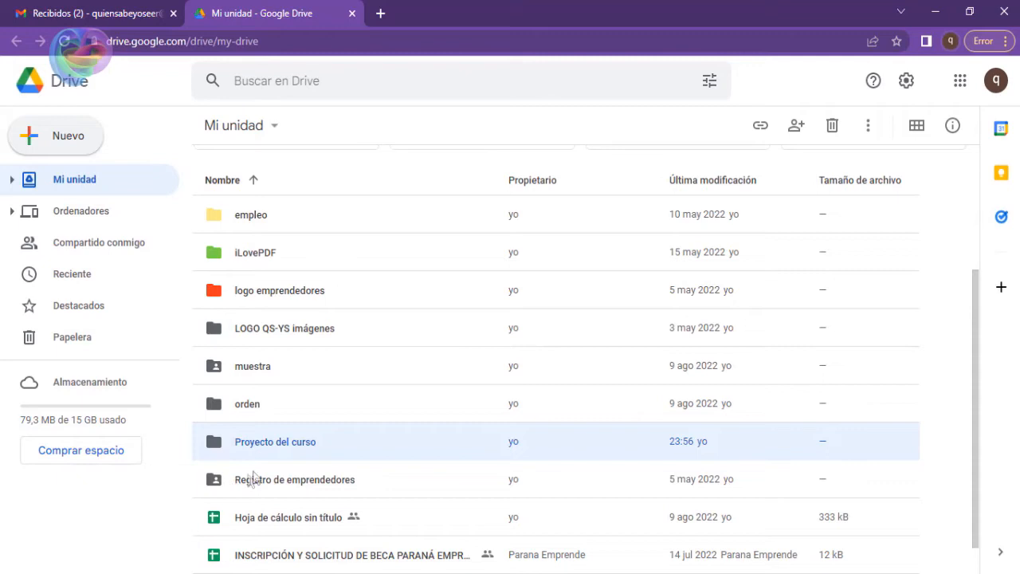
Open the "Proyecto del curso" folder and create a blank Google Form inside it.
double_click(263, 444)
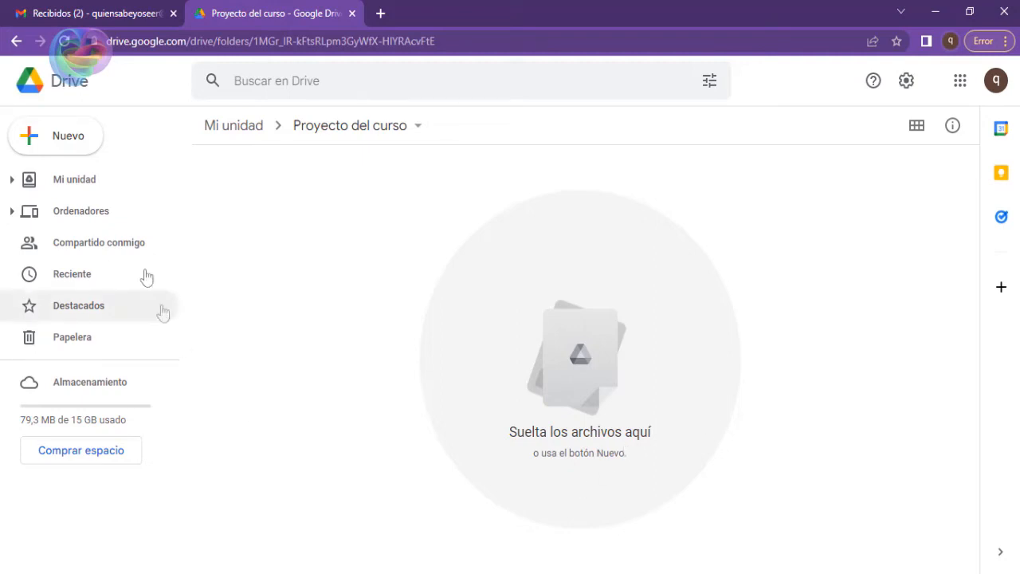
left_click(73, 141)
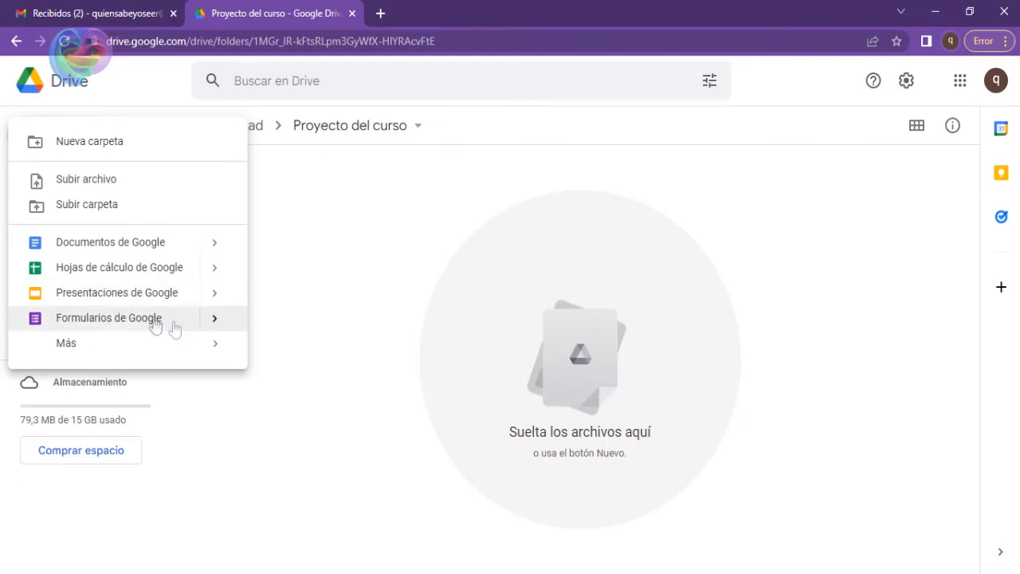
left_click(218, 320)
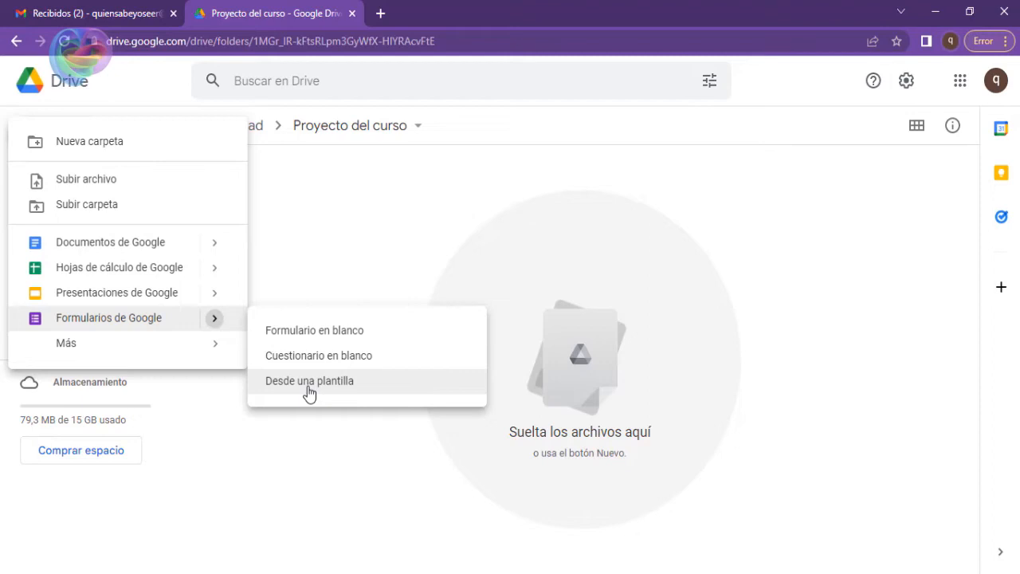
left_click(322, 338)
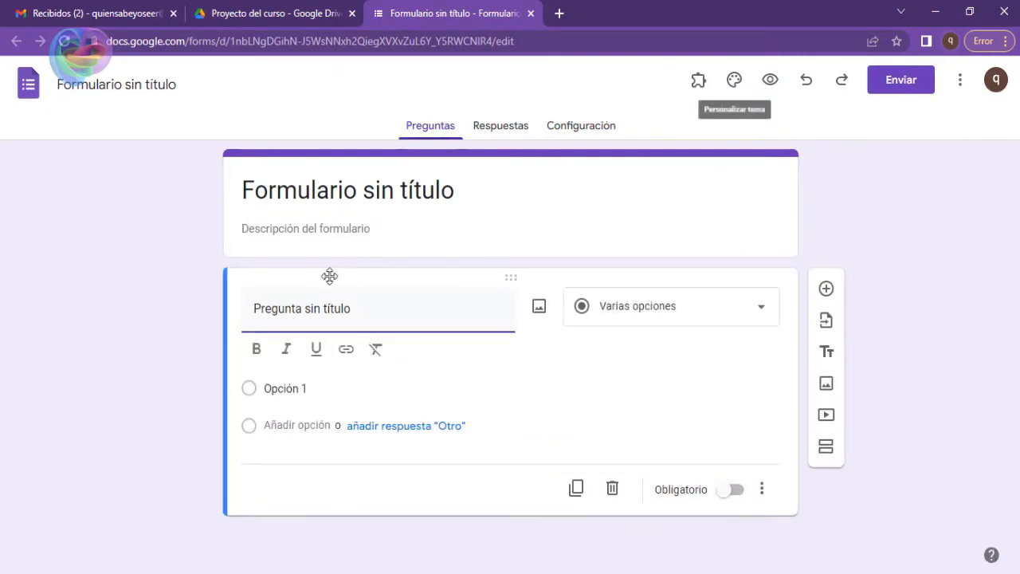
left_click(279, 13)
left_click(431, 13)
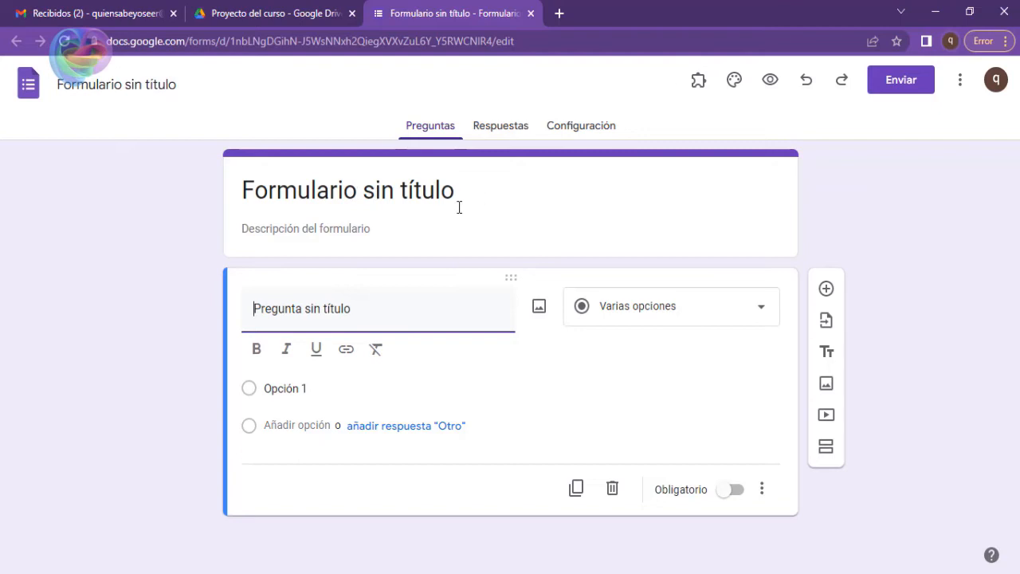
Replace the form's placeholder title with "Proyecto del curso".
left_click(286, 192)
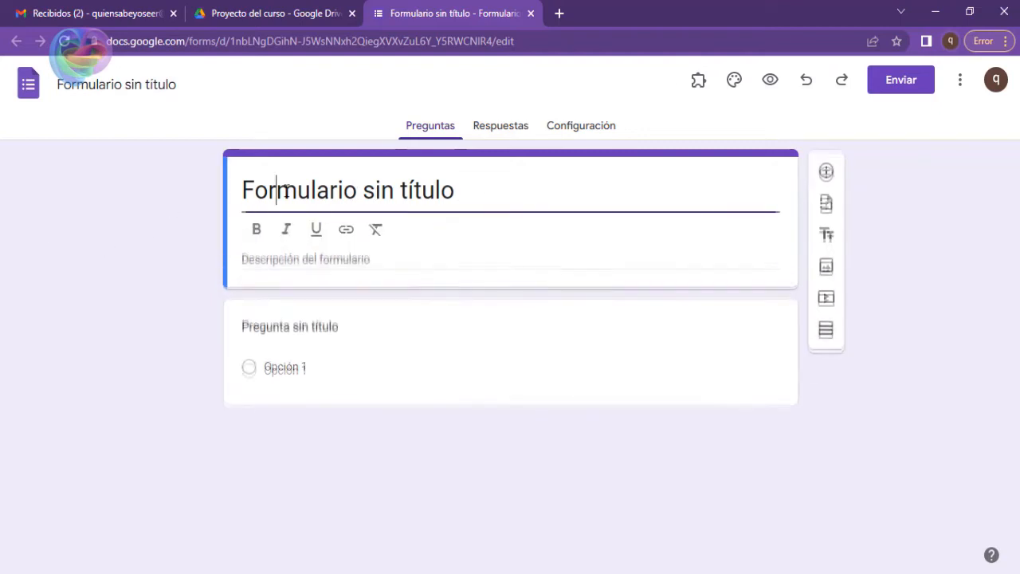
left_click_drag(241, 191, 458, 196)
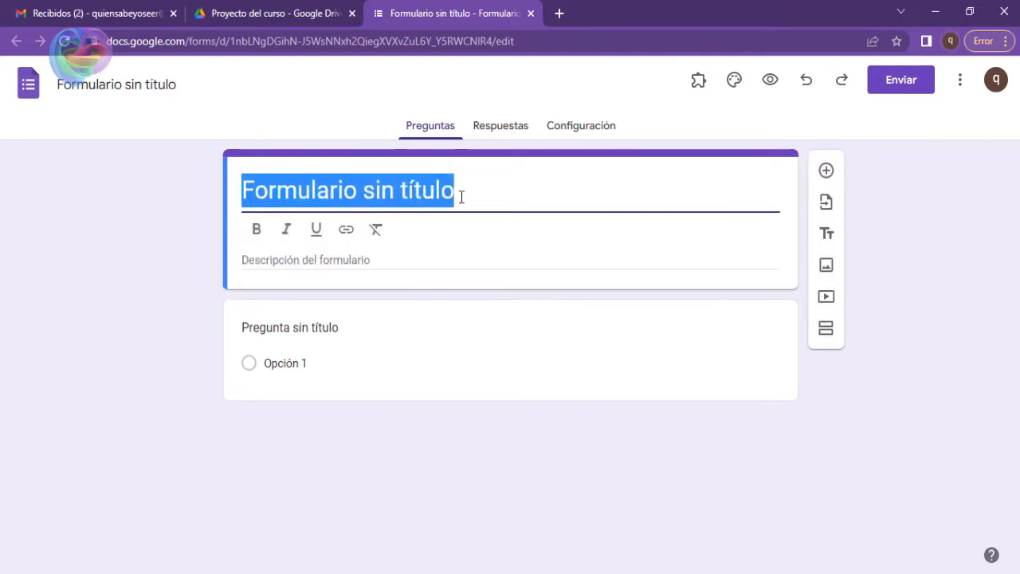
type("Pro")
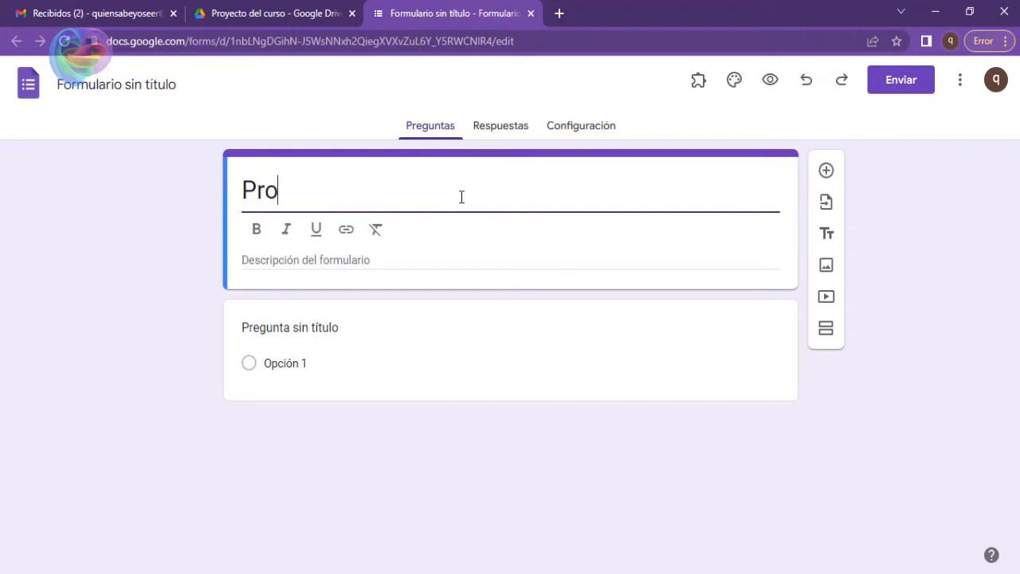
type("yecto del curso")
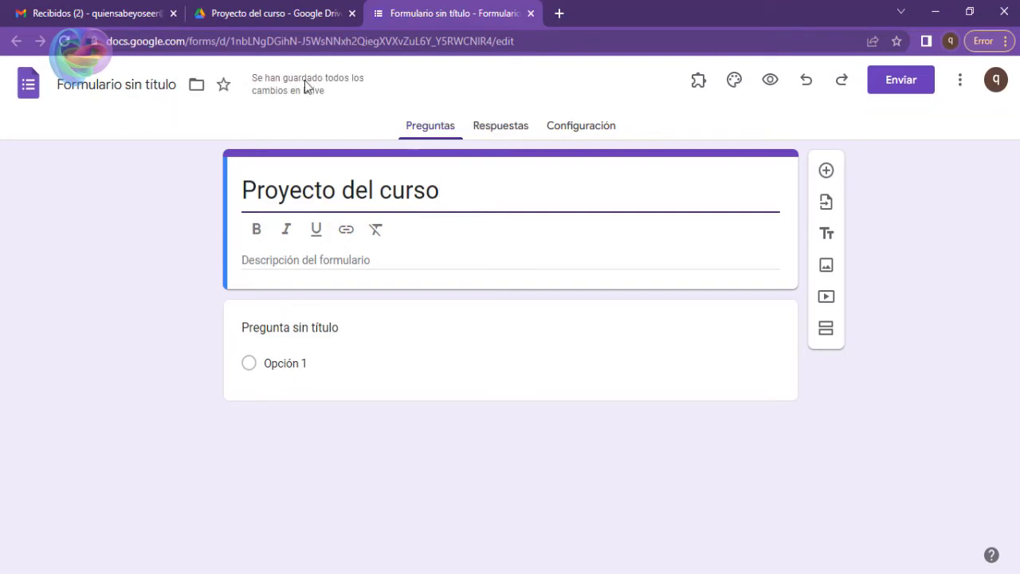
Name the form file "Proyecto del curso" to match its title and check the file name in the Drive folder.
left_click(281, 12)
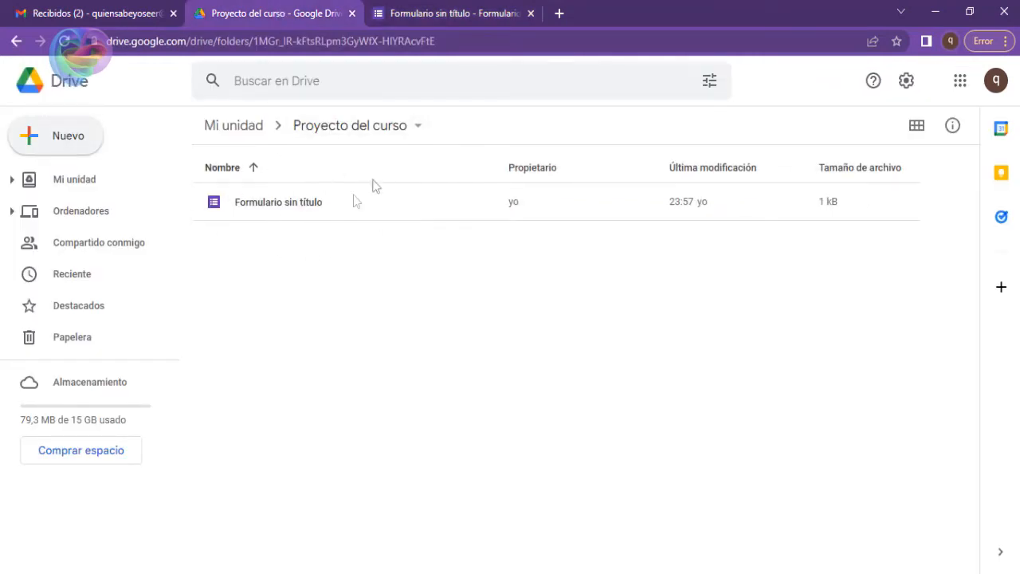
left_click(417, 16)
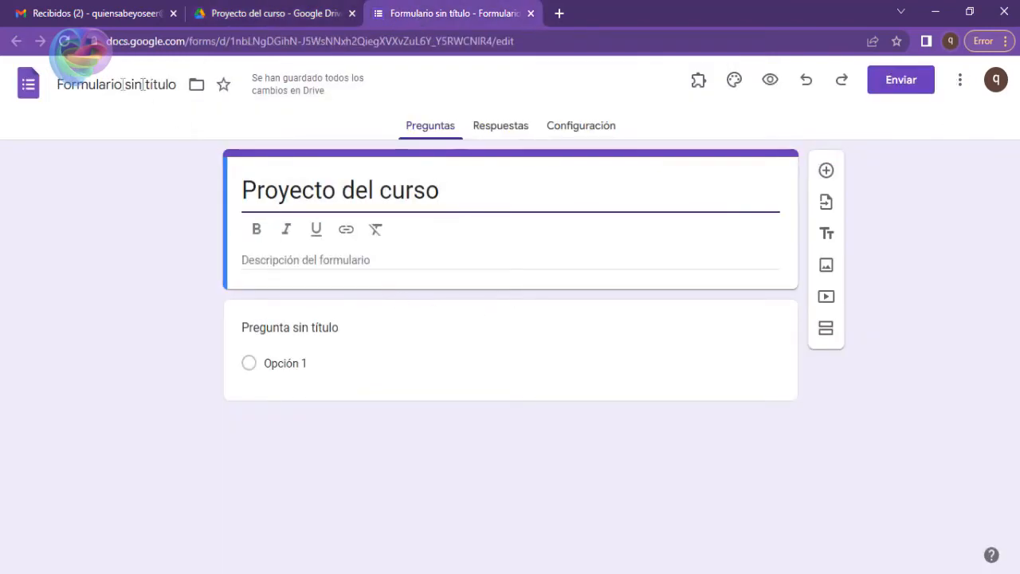
left_click(125, 86)
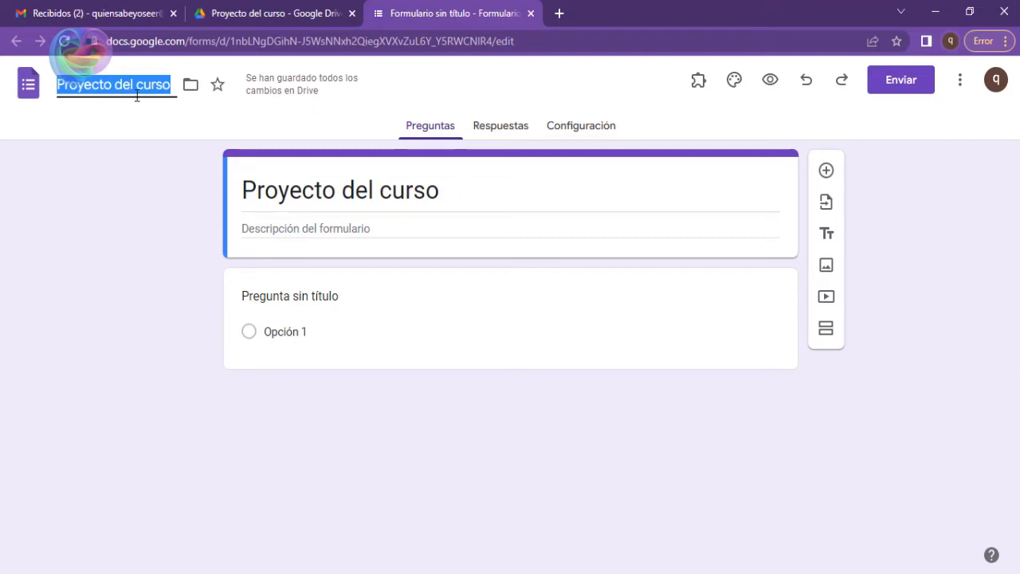
left_click(147, 179)
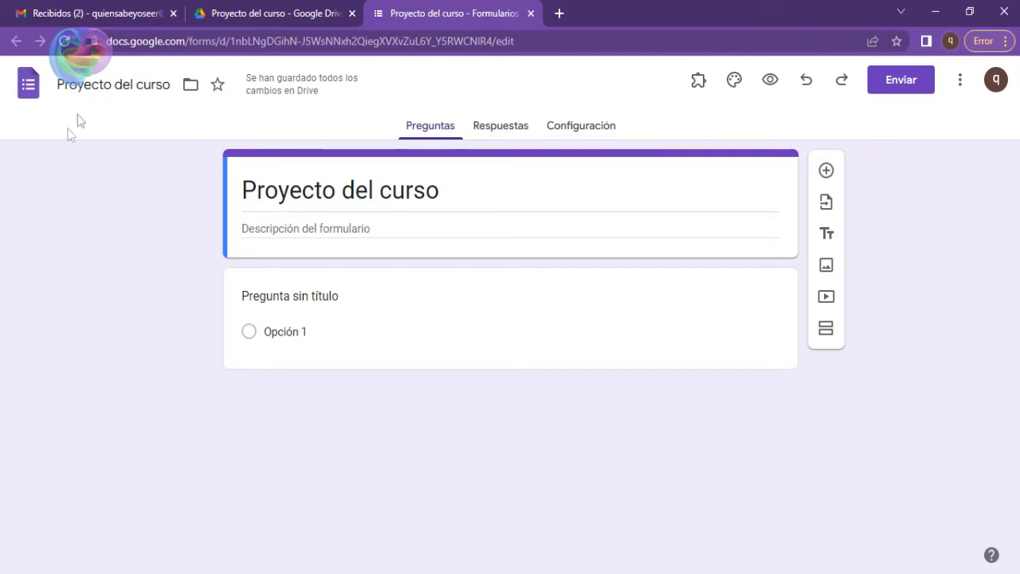
left_click(285, 12)
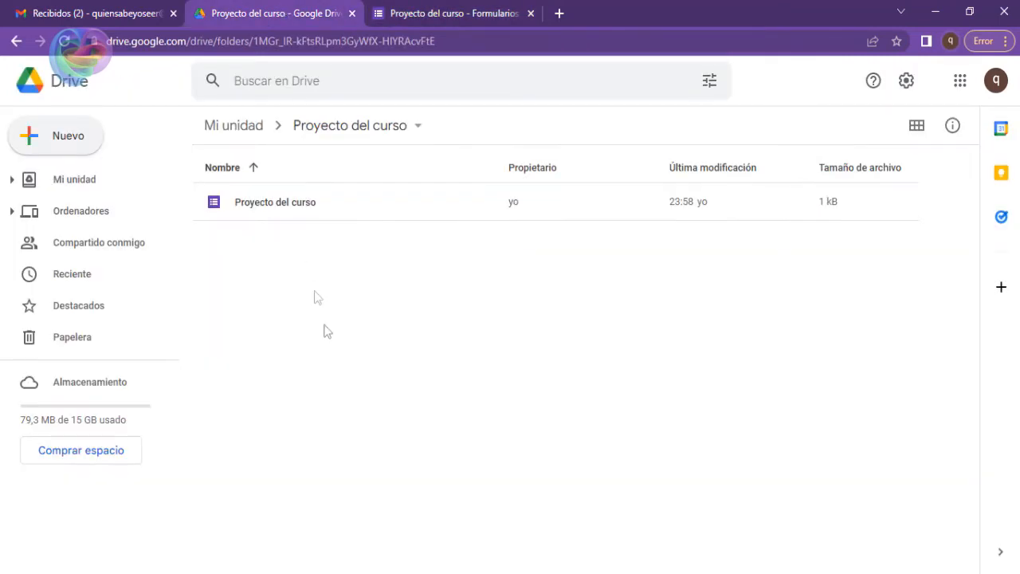
left_click(437, 13)
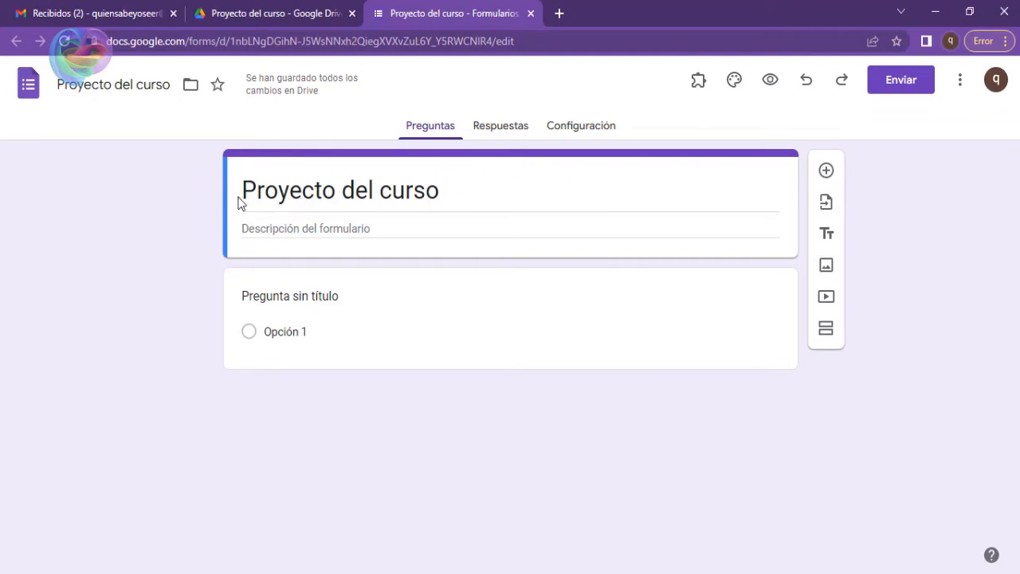
Enter "Primer formulario" as the form description.
left_click(392, 229)
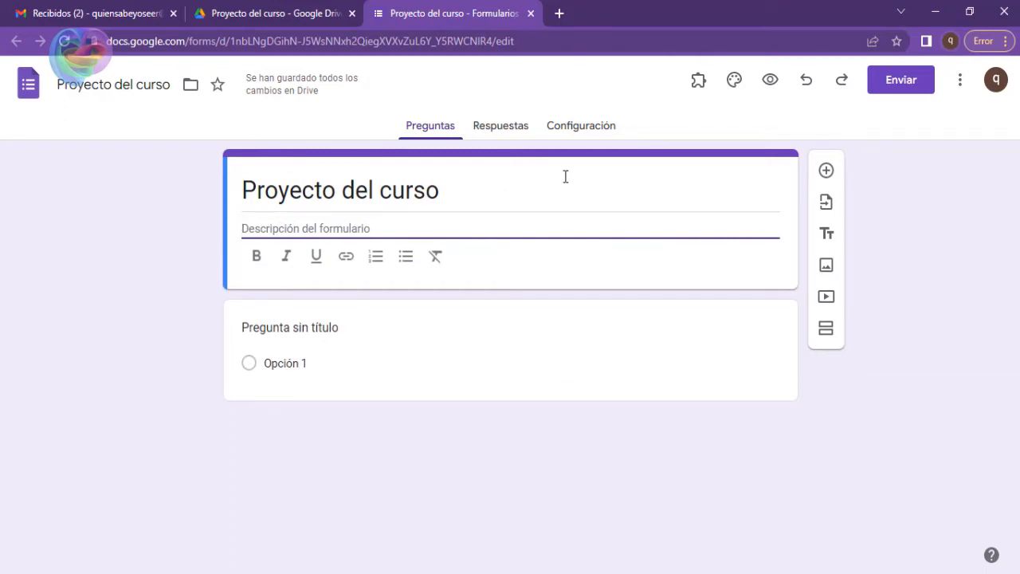
type("Primer")
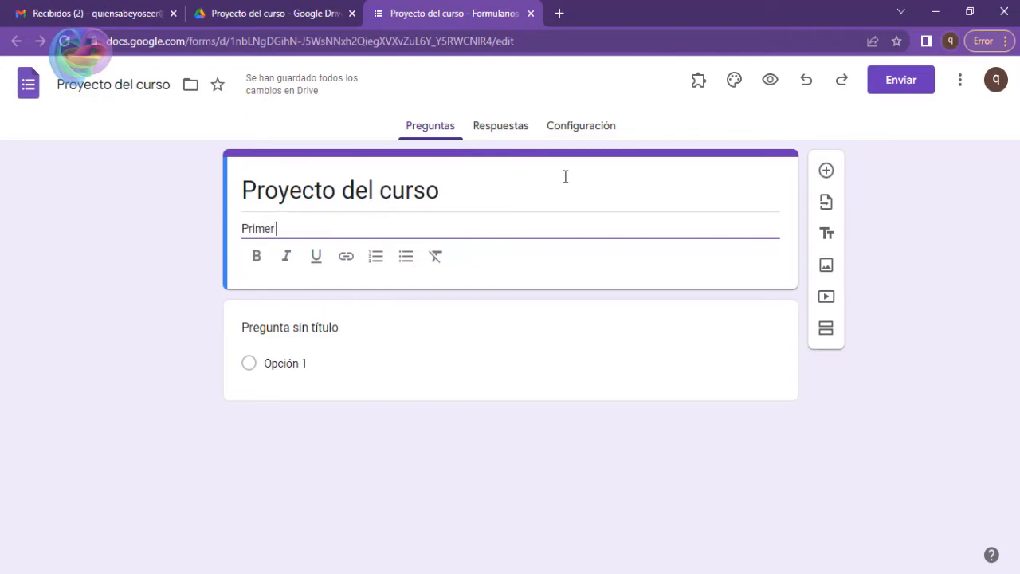
type(" fpr")
key("BackSpace")
key("BackSpace")
type("or,ulario")
key("BackSpace")
type("m")
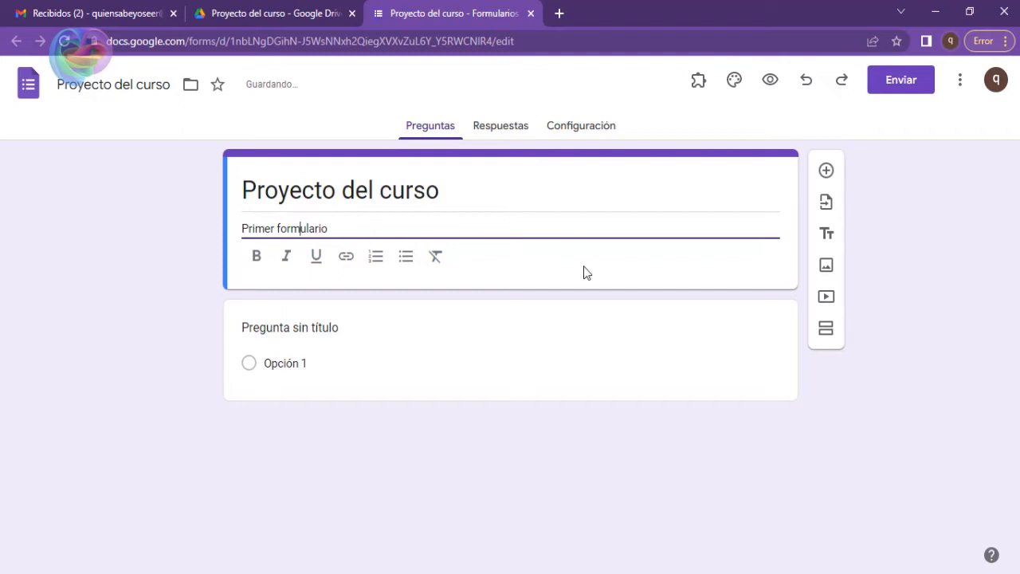
Examine the text formatting options offered for the form's title and its description.
left_click(439, 189)
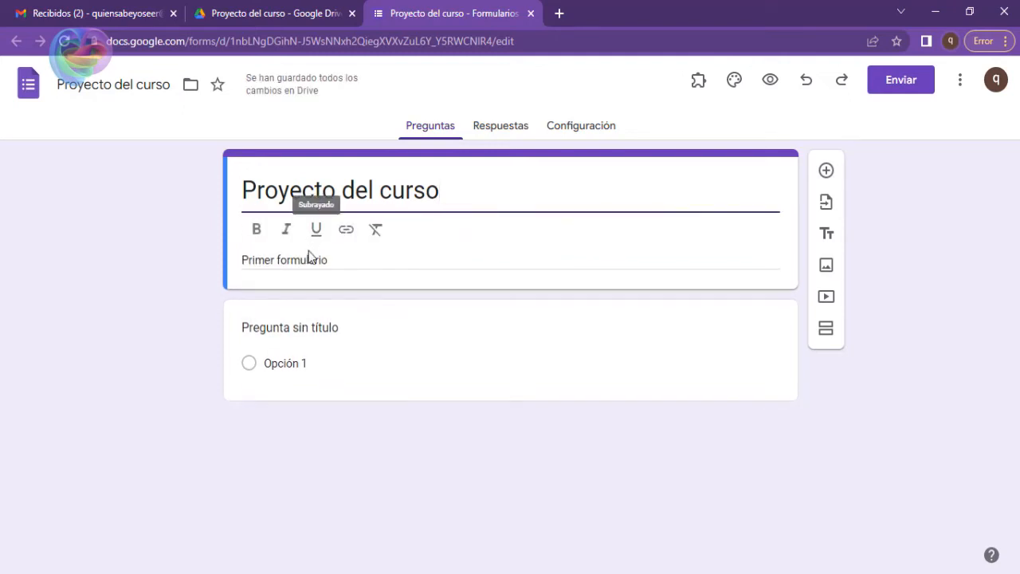
left_click(320, 222)
left_click(328, 191)
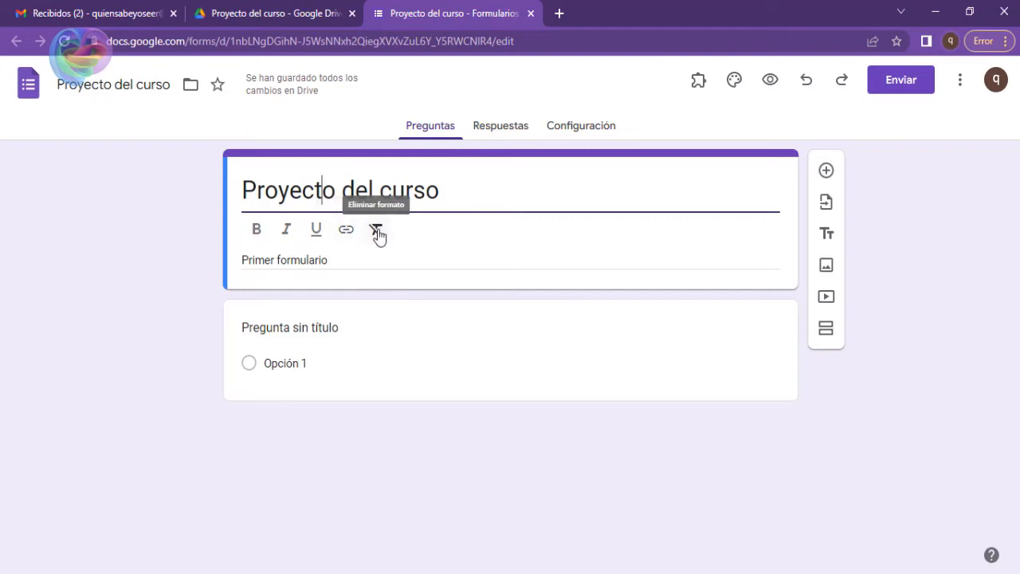
triple_click(351, 263)
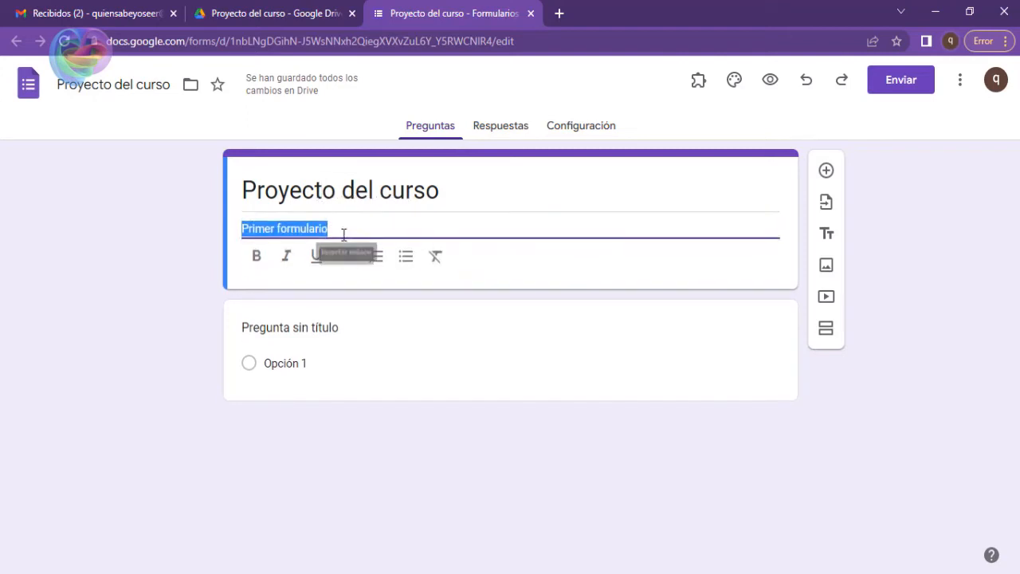
Extend the form description so that it reads "Primer formulario. Enviar correo a".
left_click(422, 219)
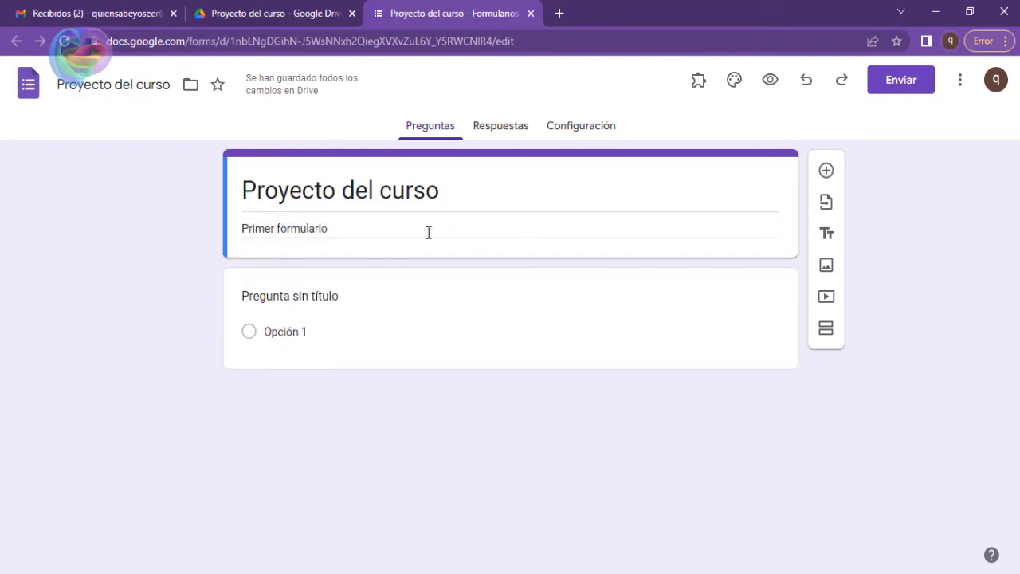
left_click(427, 231)
left_click(427, 230)
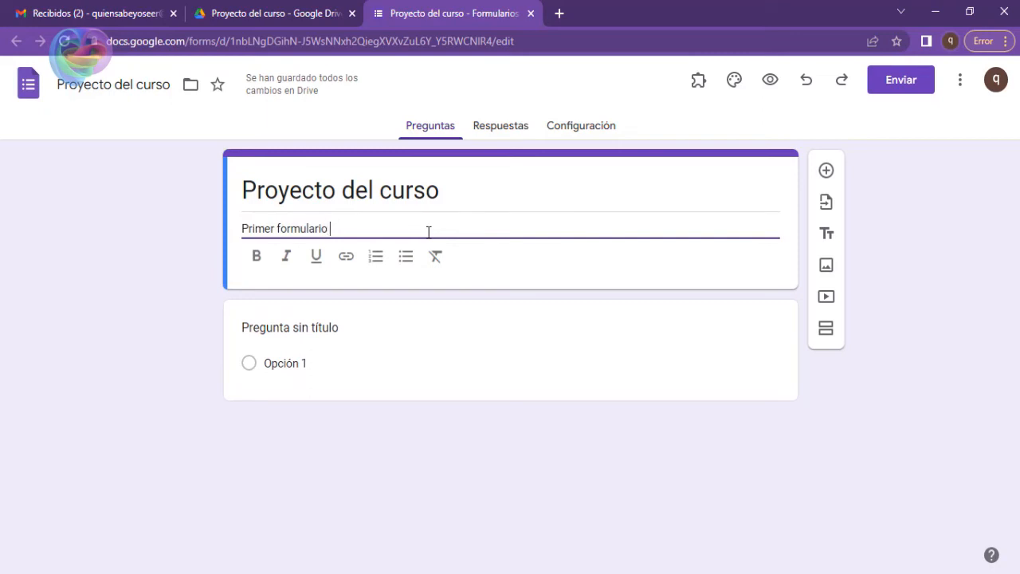
type("c")
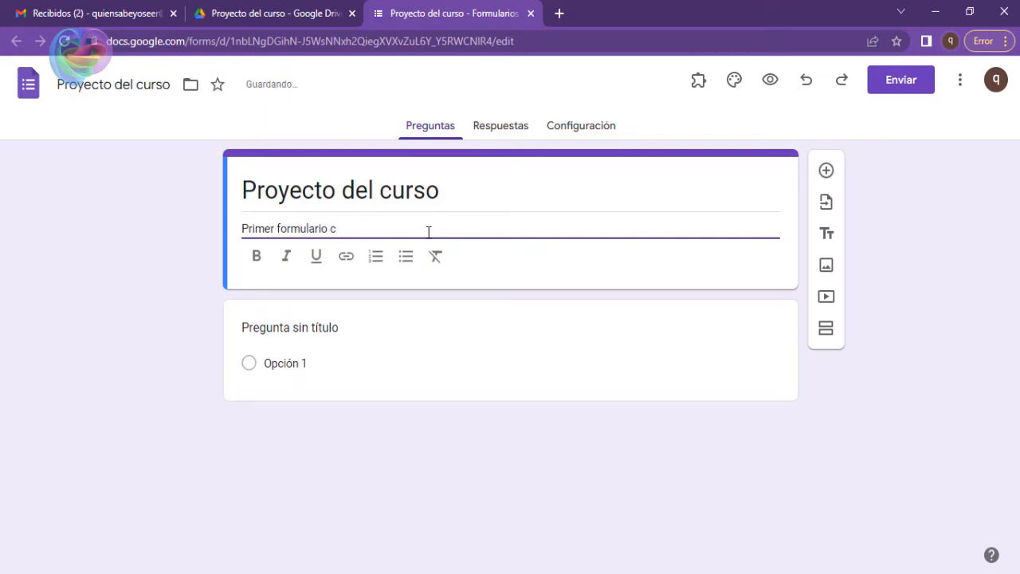
type("oenviar correo a")
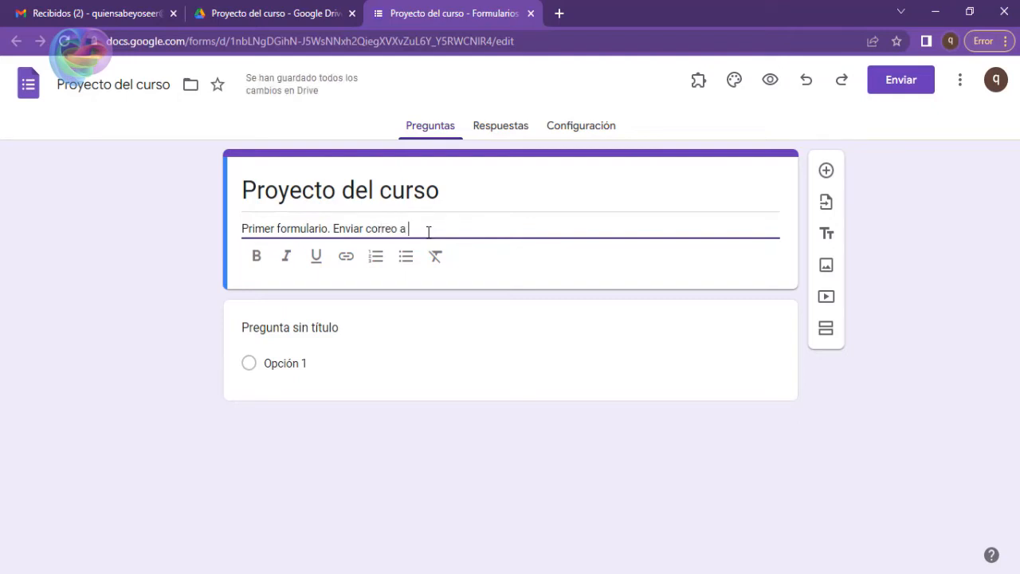
Insert a link at the end of the form description with the display text "mi correo", pointing to the contact's e-mail address.
left_click(345, 257)
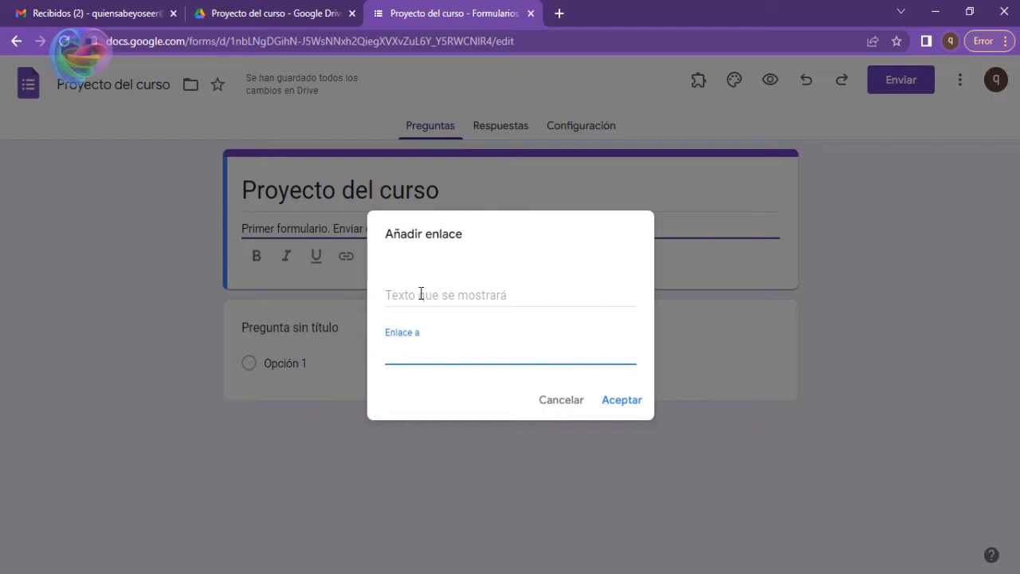
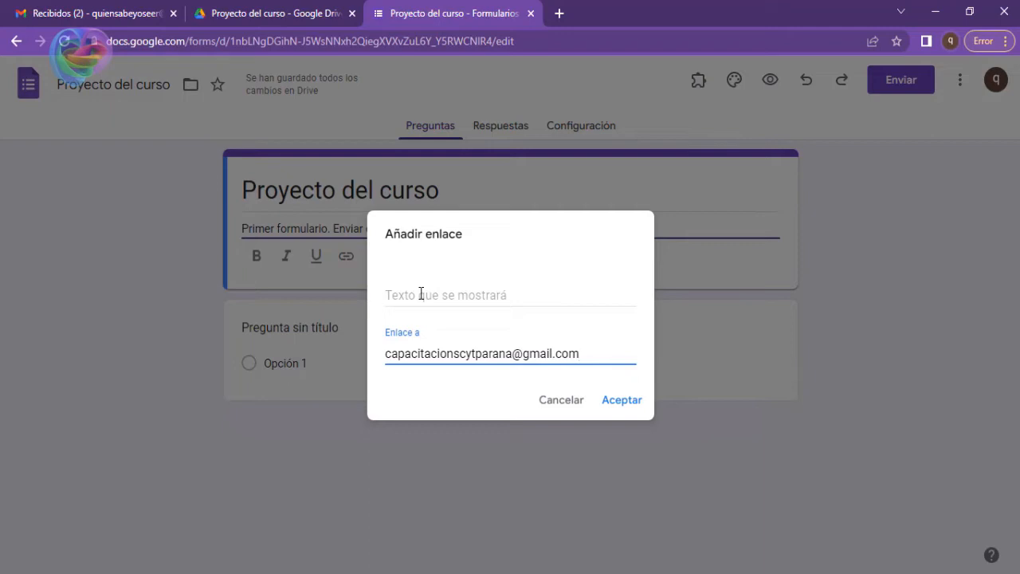
left_click(420, 294)
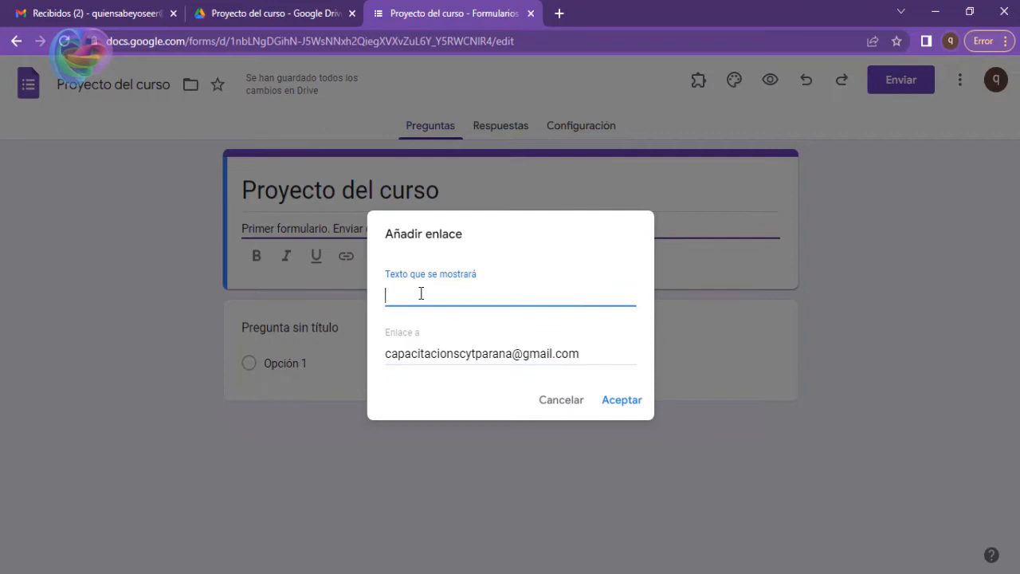
type("mi correo")
left_click(624, 403)
left_click(70, 326)
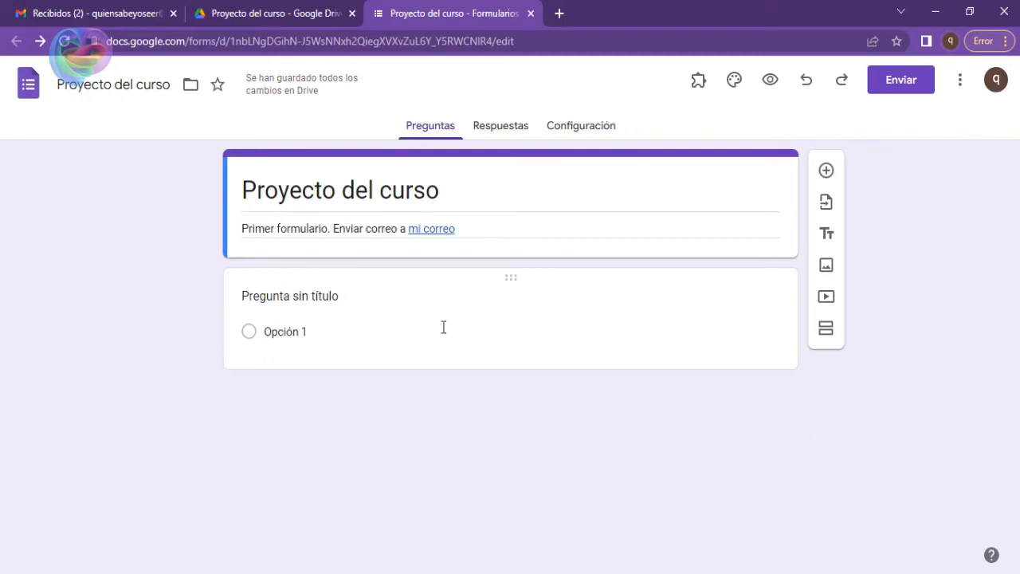
Review the available question types and set the untitled first question to Respuesta corta.
left_click(560, 289)
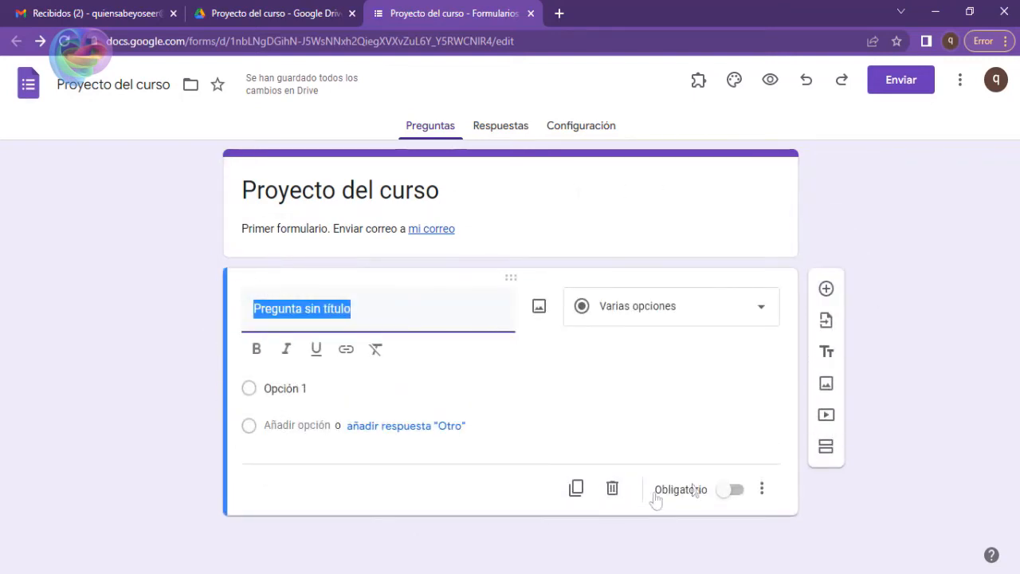
left_click(425, 311)
left_click_drag(369, 309, 228, 321)
left_click(763, 314)
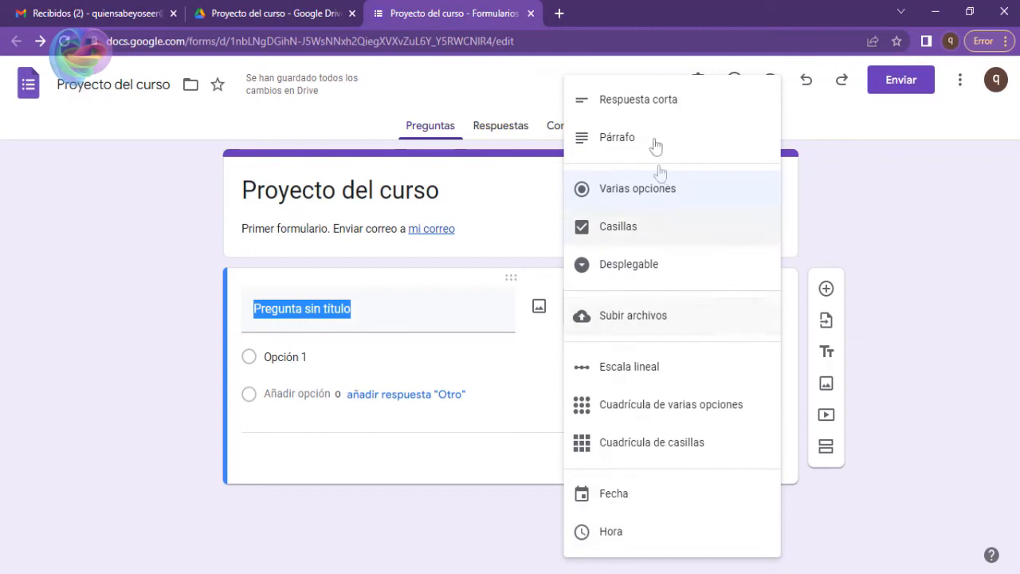
left_click(89, 371)
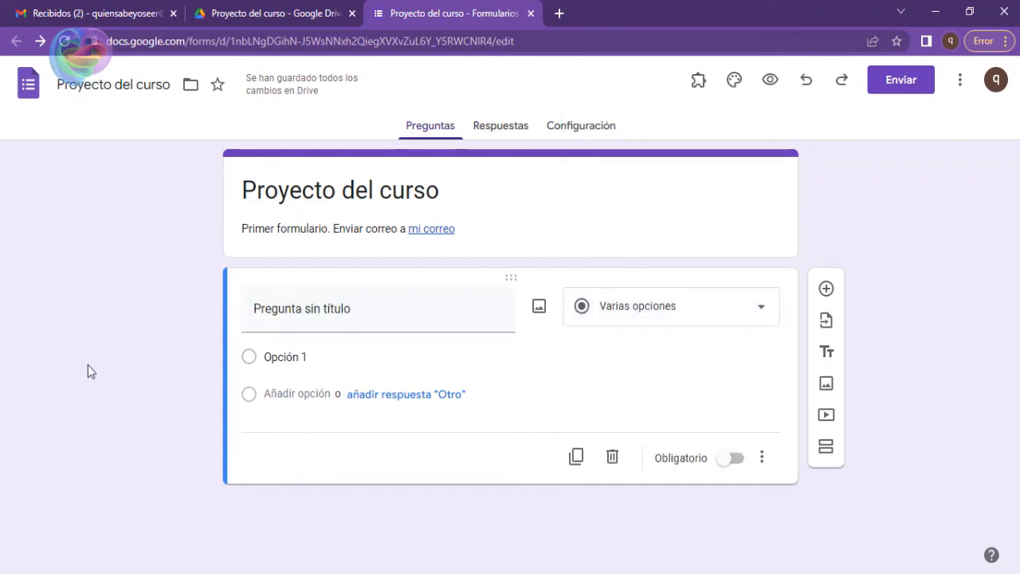
left_click(443, 314)
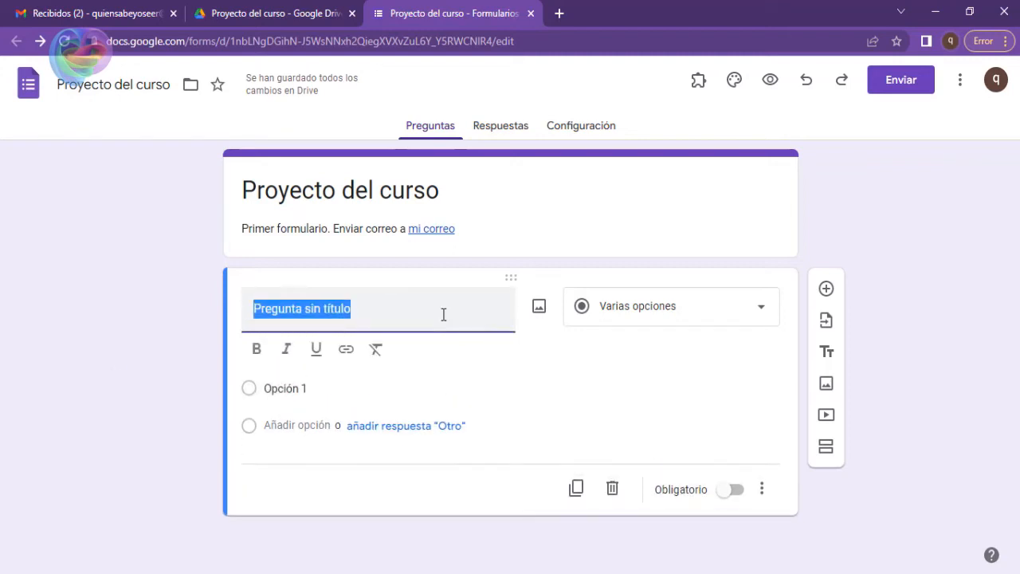
left_click(749, 322)
left_click(635, 99)
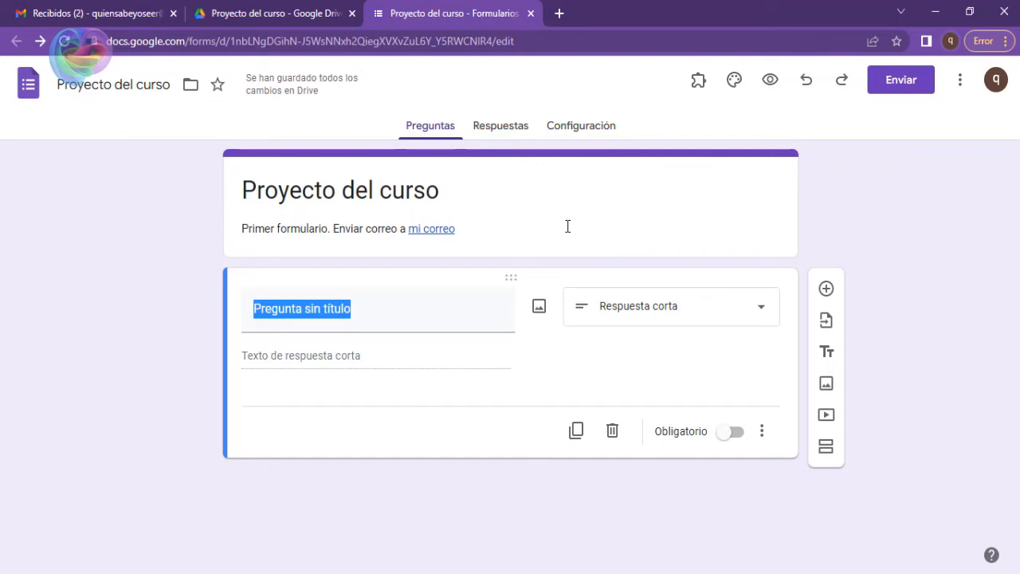
Replace the short-answer question's placeholder title with "Nombre:".
left_click(406, 322)
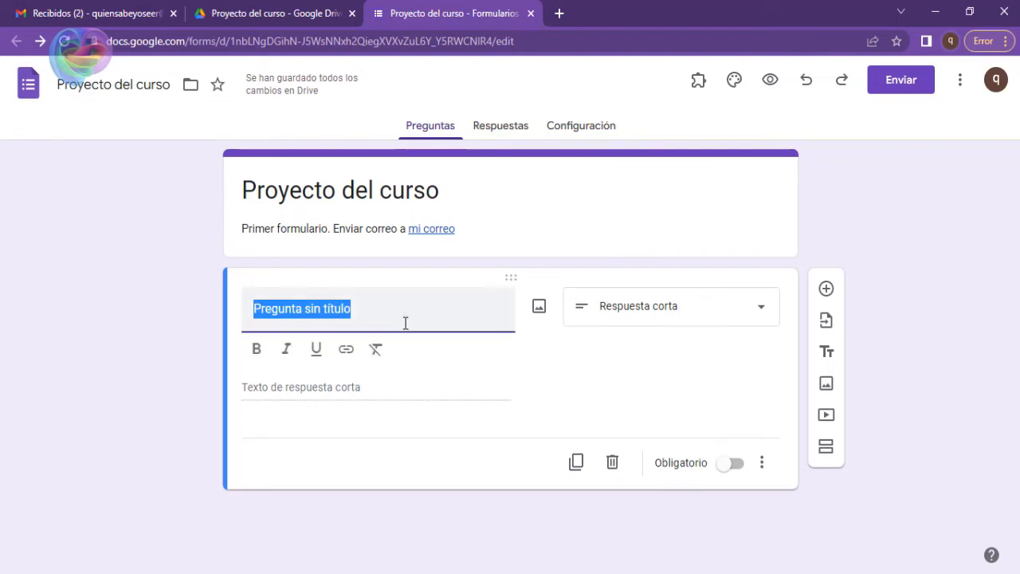
left_click(406, 323)
type("nom")
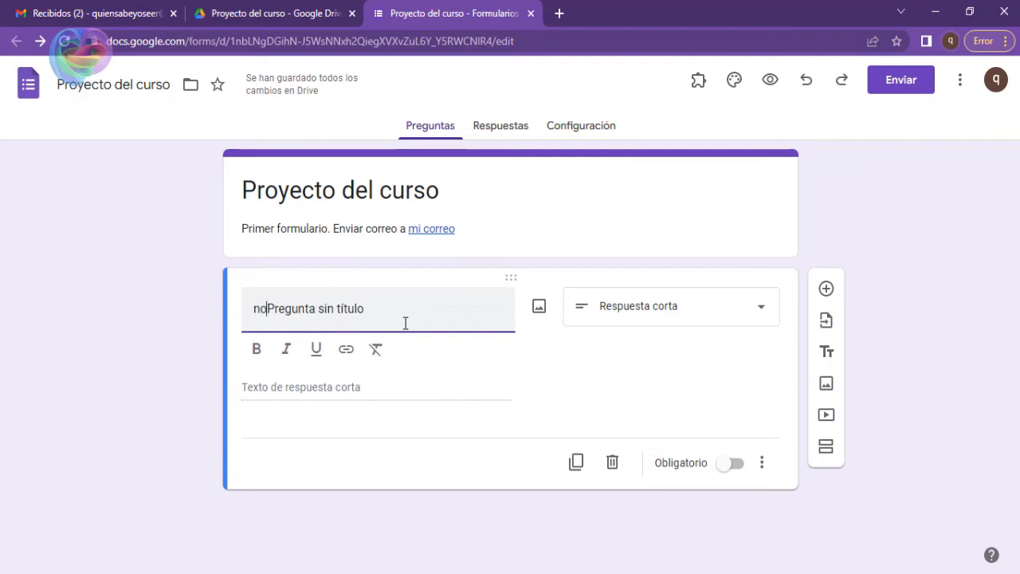
key("shift+End")
key("Delete")
key("Home")
key("shift+Right")
key("BackSpace")
type("N")
key("End")
type("bre:")
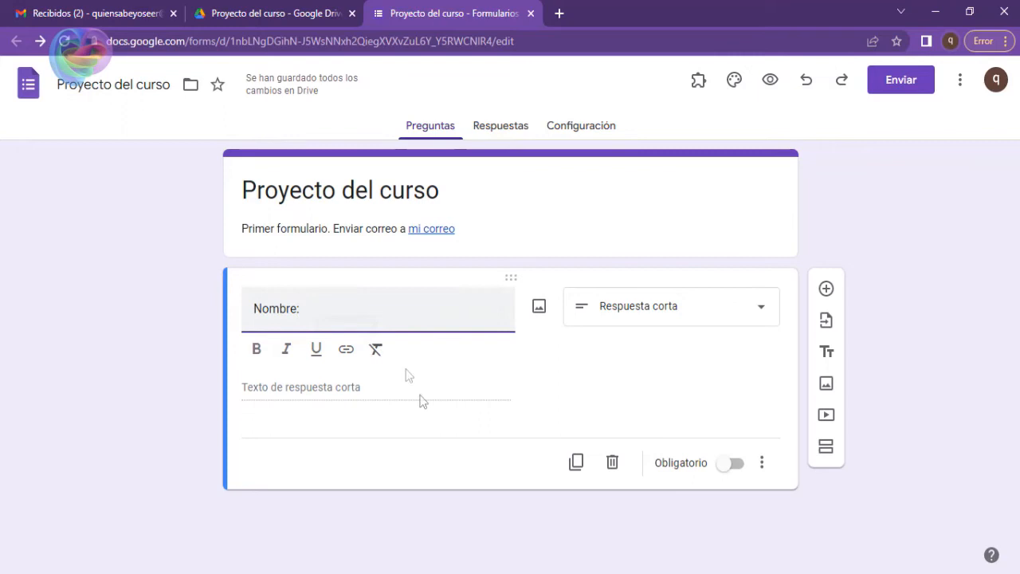
left_click(414, 512)
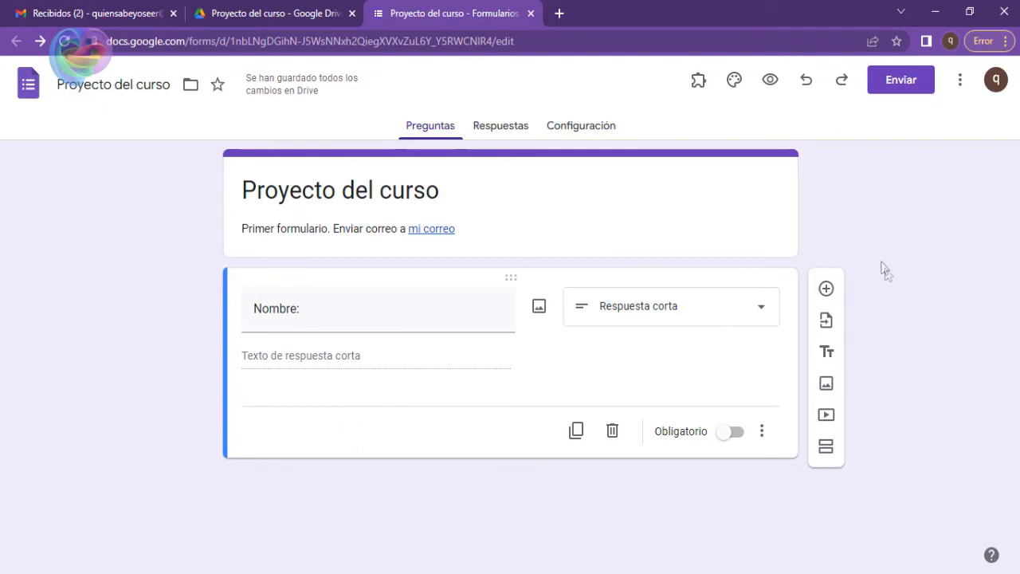
Add a new question below "Nombre:" and title it "uno".
left_click(826, 289)
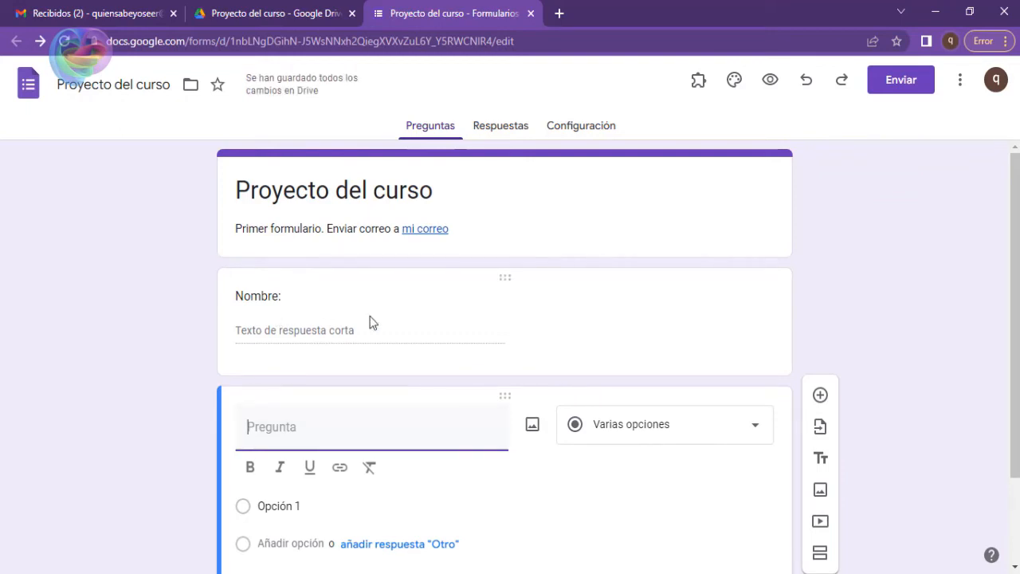
scroll(181, 384, "down", 2)
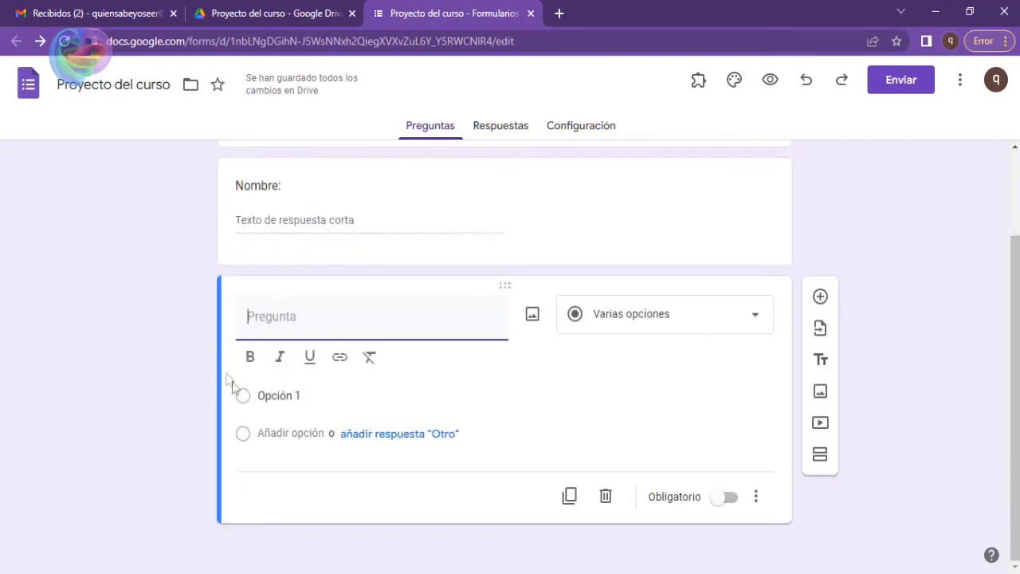
type("uno")
left_click(156, 397)
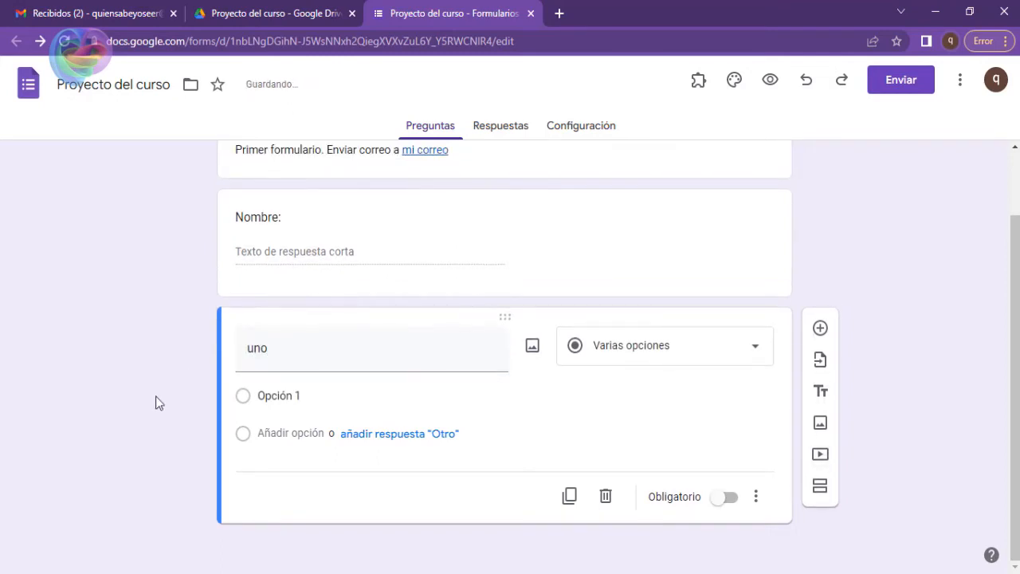
Insert another new question between the "Nombre:" and "uno" questions and check its position.
left_click(439, 241)
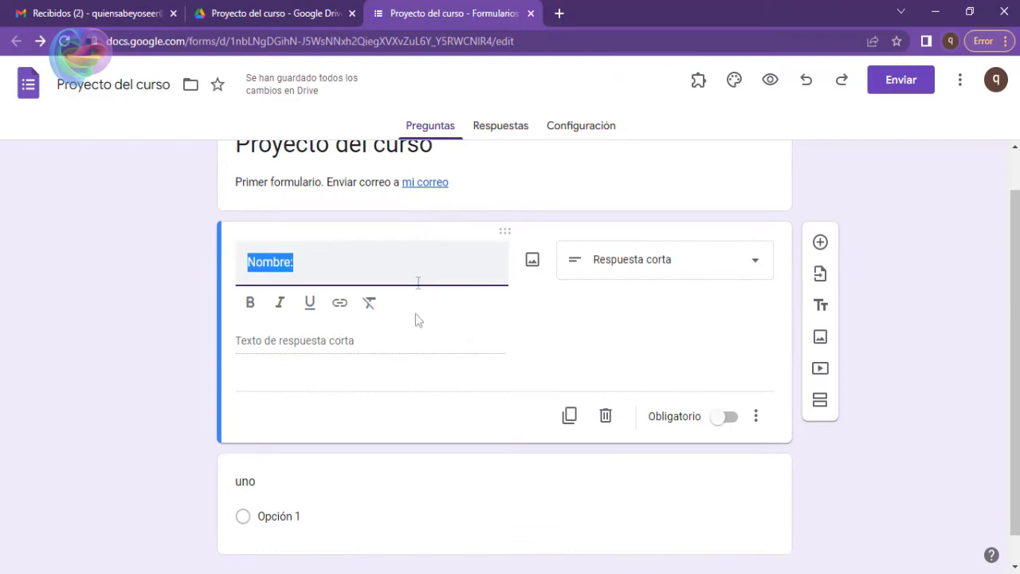
left_click(822, 245)
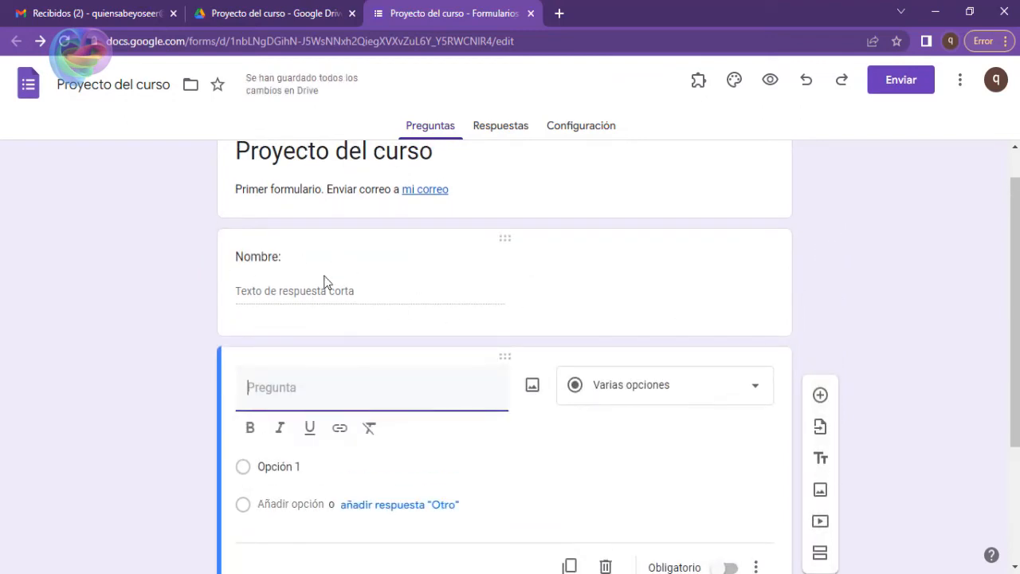
scroll(282, 430, "down", 3)
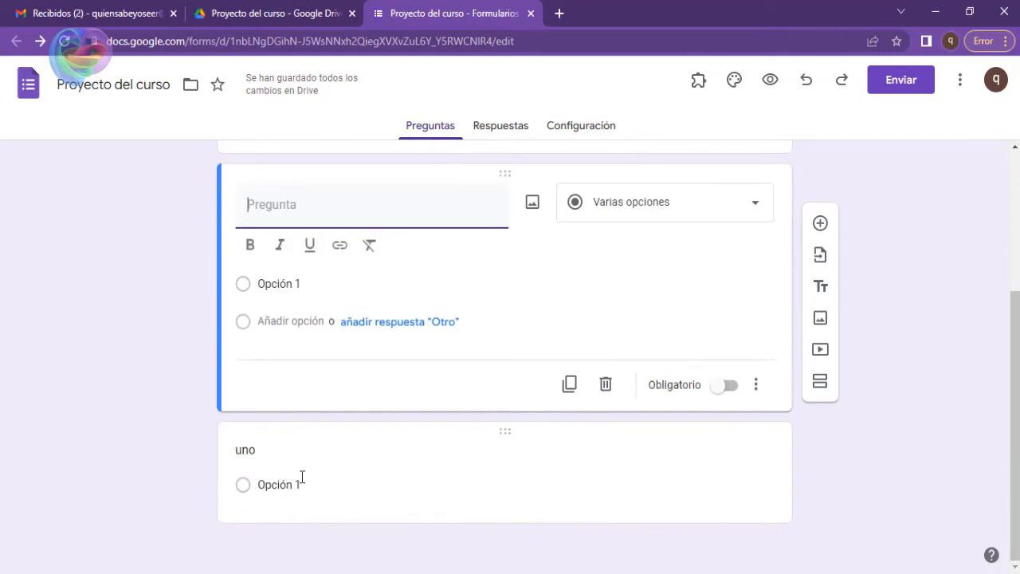
scroll(350, 350, "up", 3)
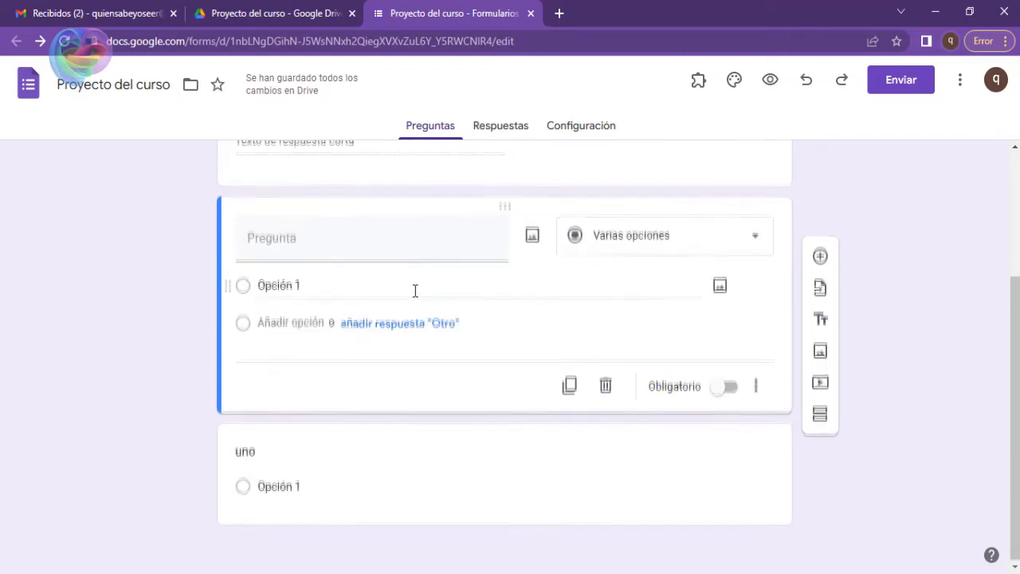
scroll(359, 377, "down", 1)
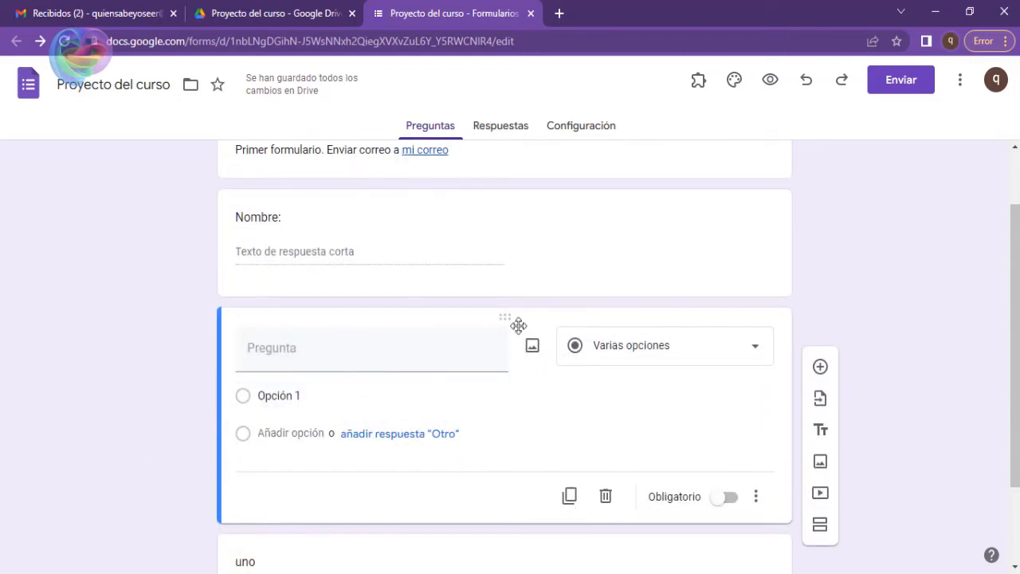
Title the new middle question "Descripción:" with corrected spelling and set its type to Párrafo.
left_click(445, 351)
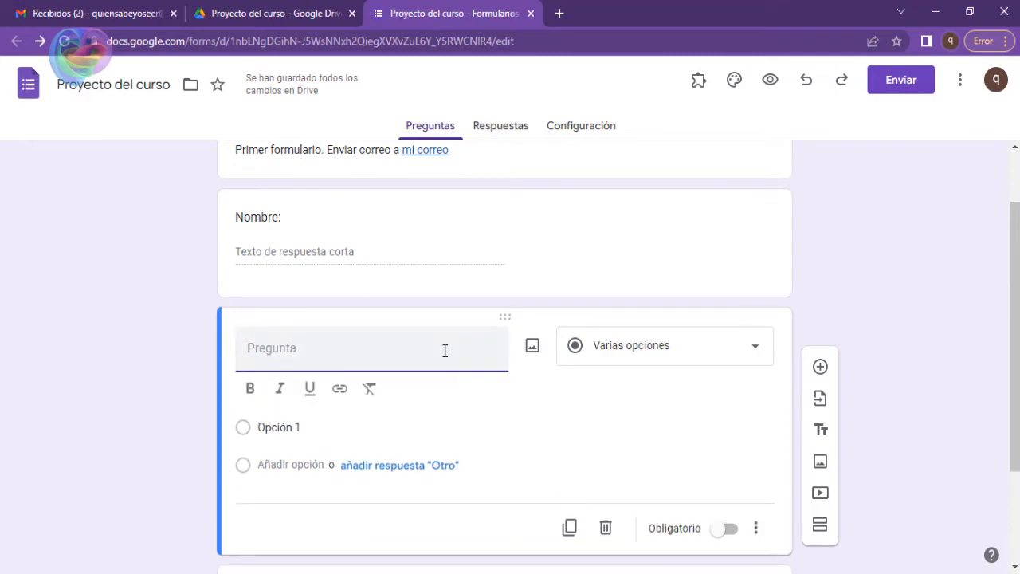
type("Descrici")
type("on")
key("BackSpace")
key("BackSpace")
type("o")
key("BackSpace")
type("ón")
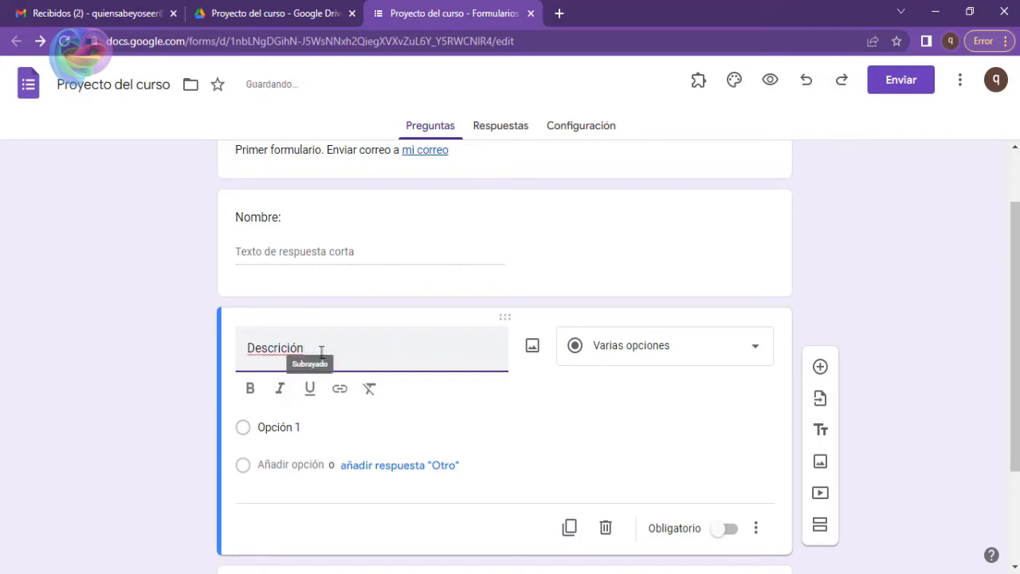
right_click(275, 348)
left_click(300, 362)
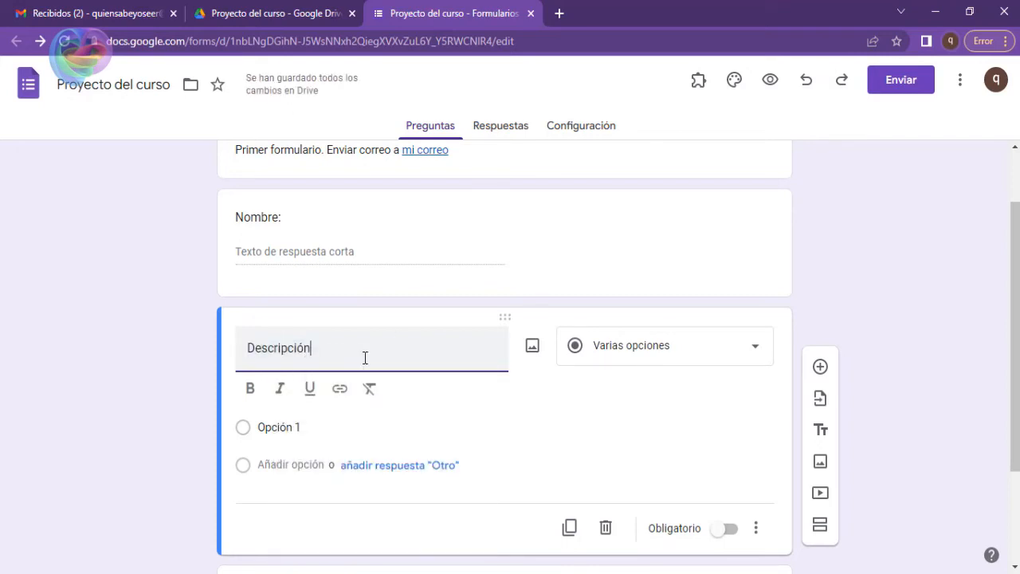
type(":")
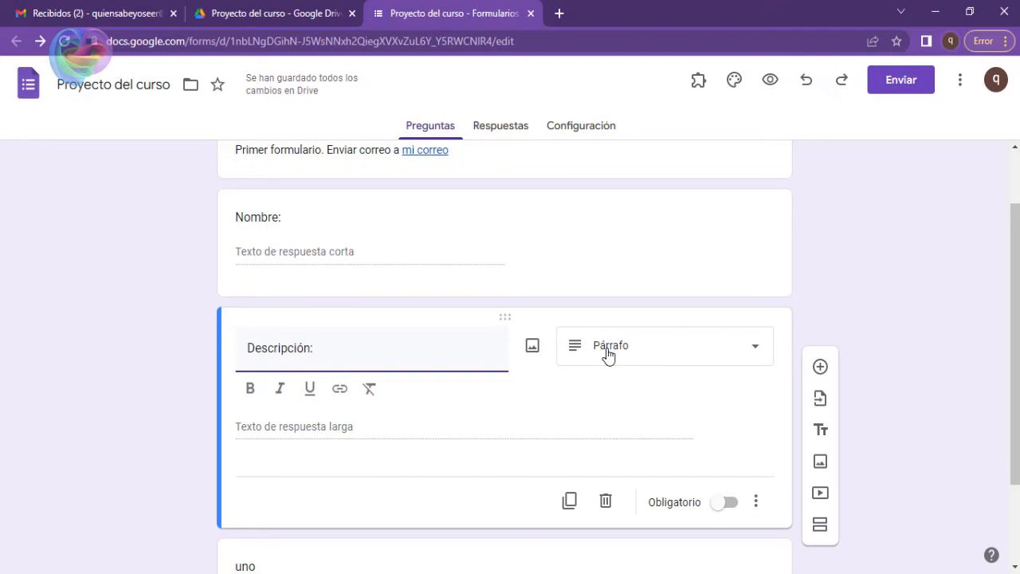
left_click(160, 434)
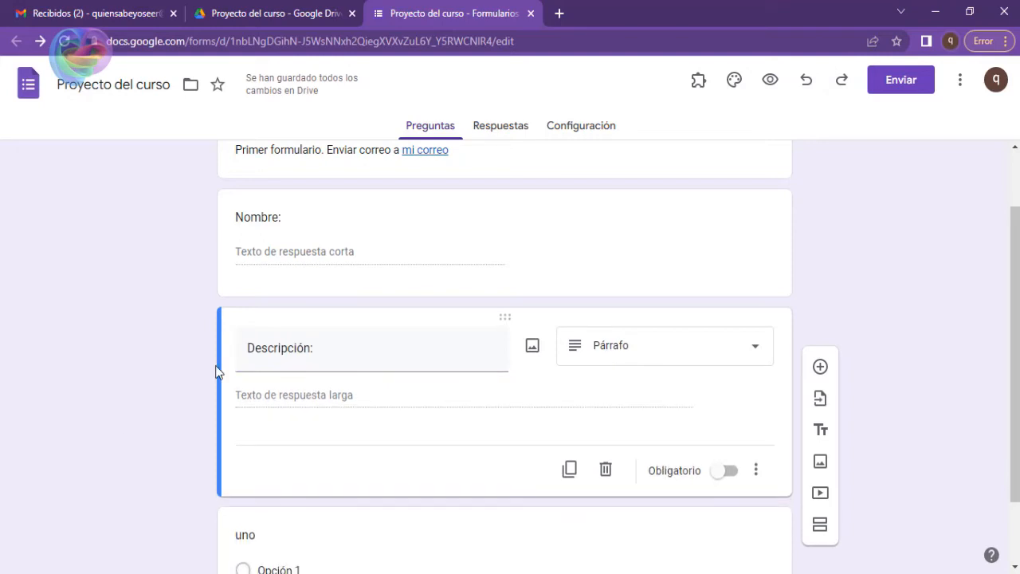
Preview the form and examine the answer fields of the "Nombre:" and "Descripción:" questions and the rest of the page.
scroll(279, 319, "up", 1)
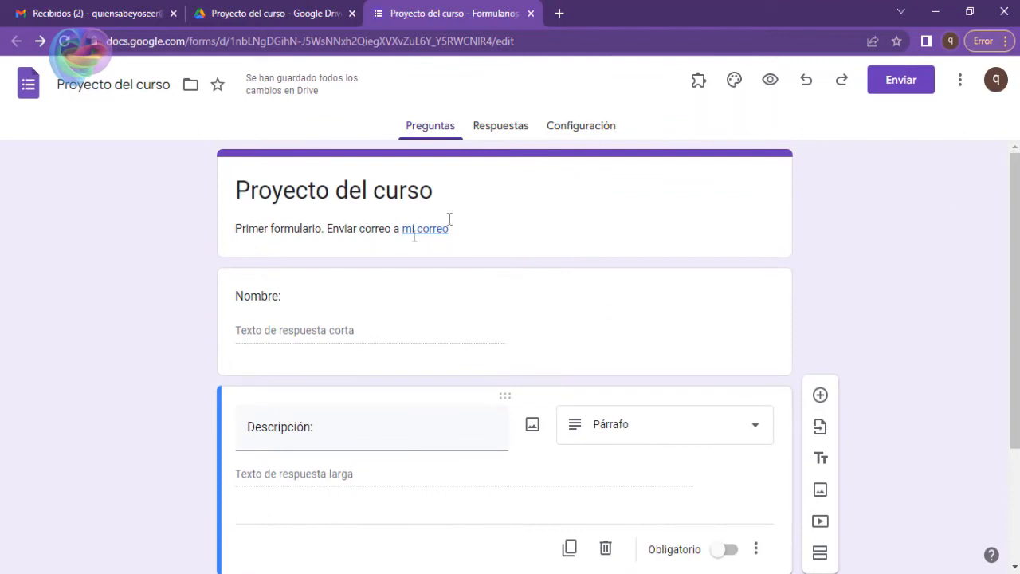
left_click(768, 83)
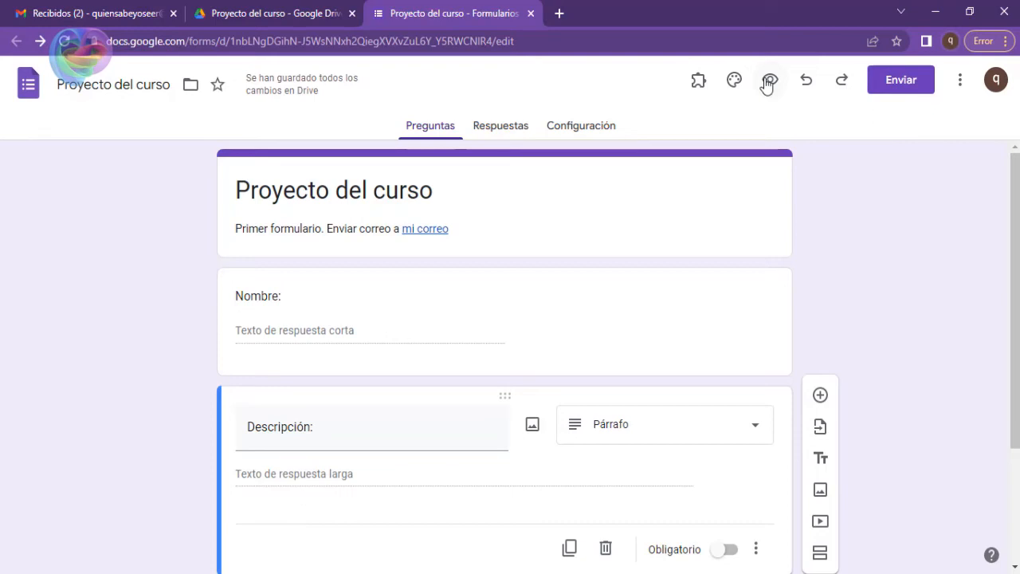
left_click(767, 85)
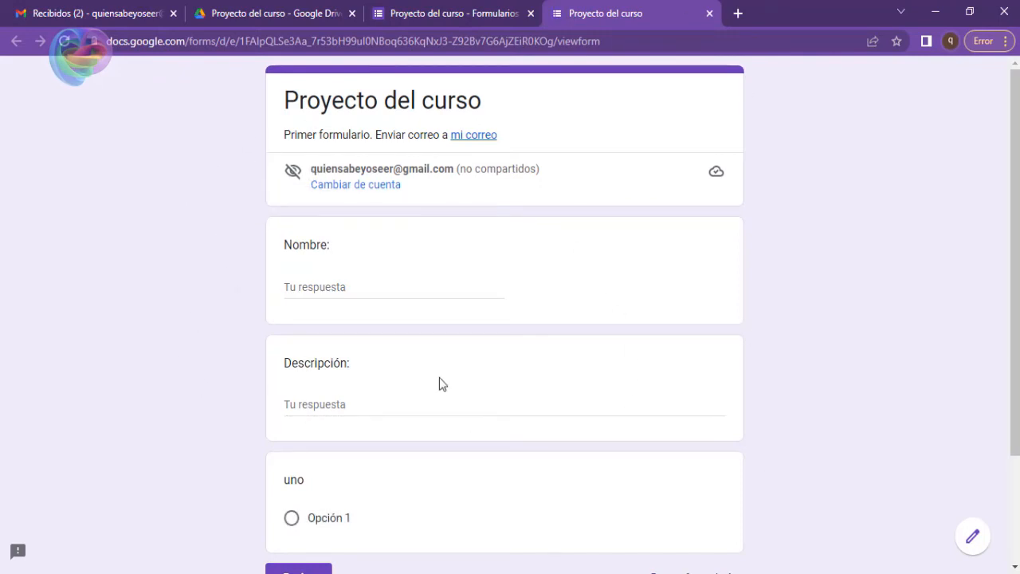
left_click(324, 285)
left_click(335, 404)
scroll(314, 305, "down", 3)
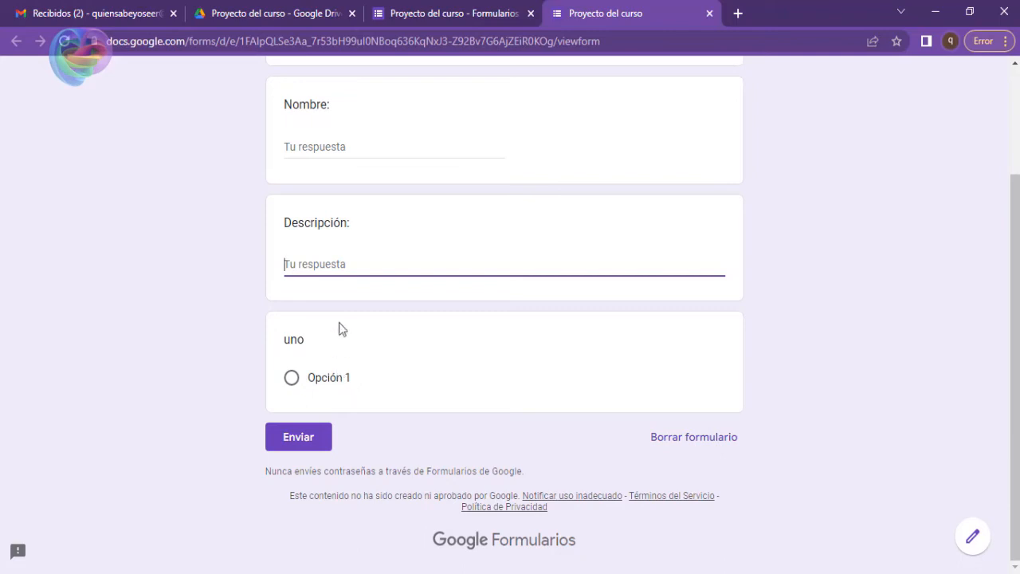
Close the form preview, clear the title of the "uno" question and keep its type as Varias opciones.
scroll(478, 374, "up", 3)
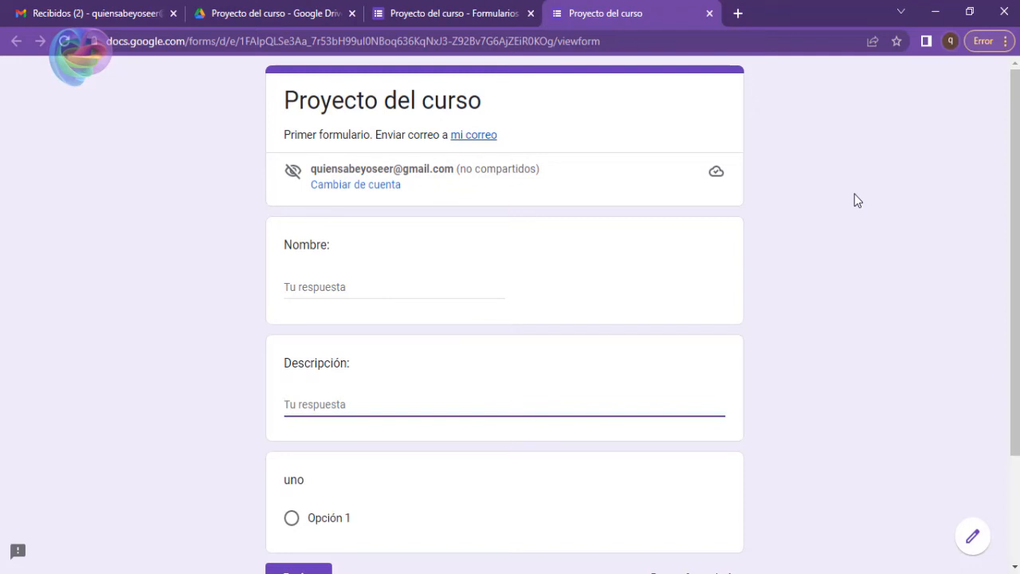
left_click(709, 14)
scroll(494, 258, "down", 2)
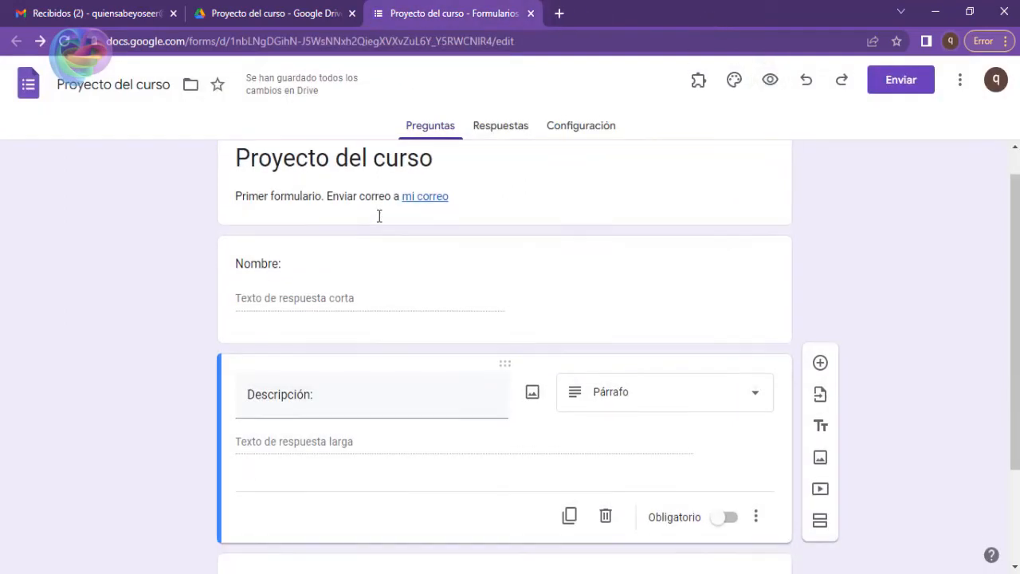
left_click(326, 483)
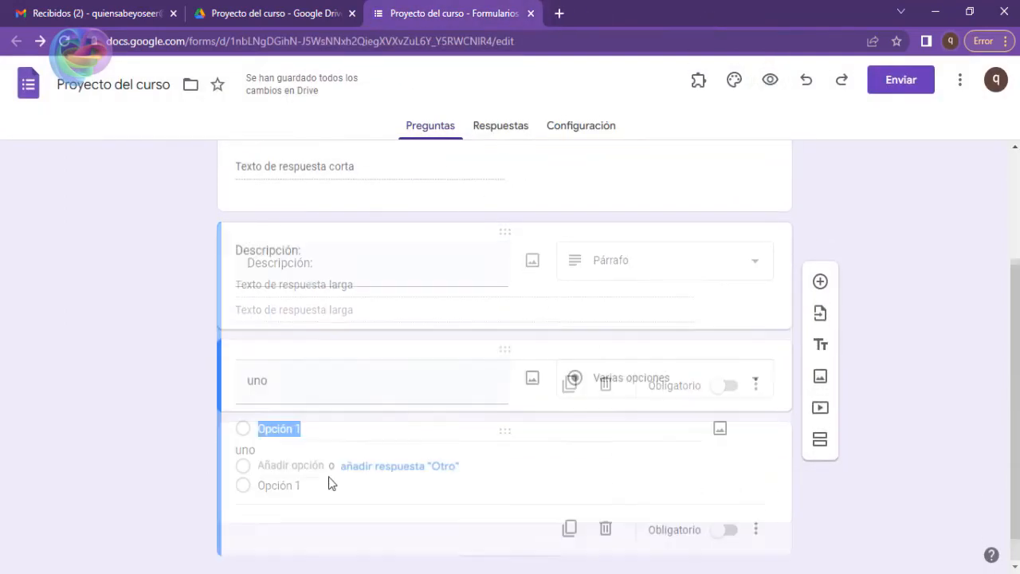
left_click(339, 381)
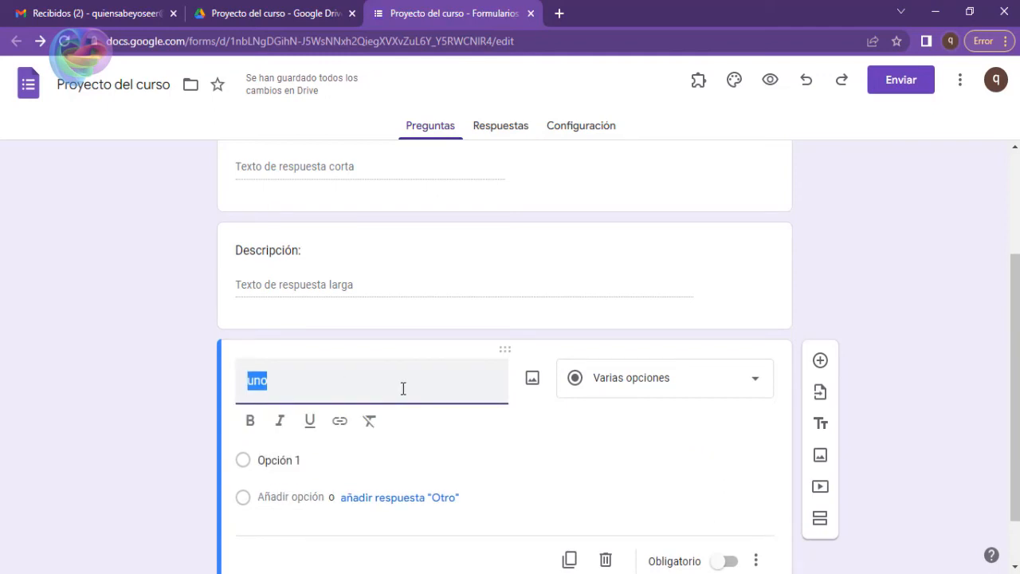
key("BackSpace")
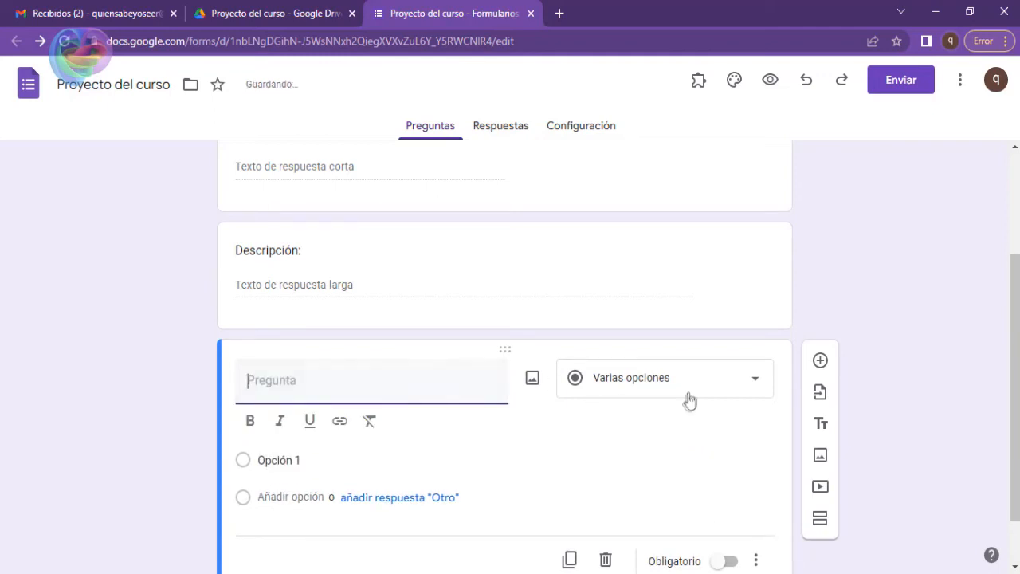
left_click(747, 386)
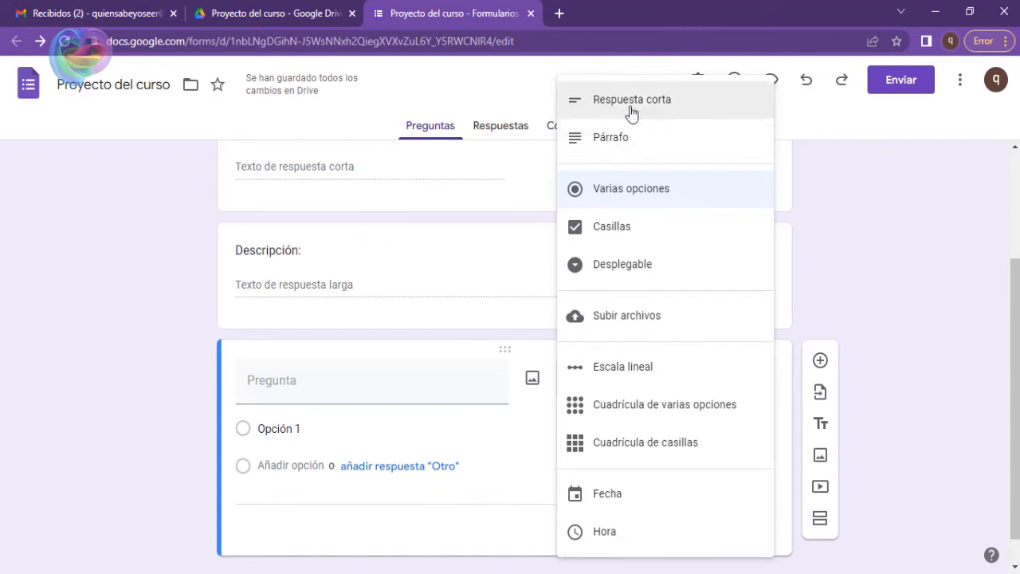
left_click(638, 194)
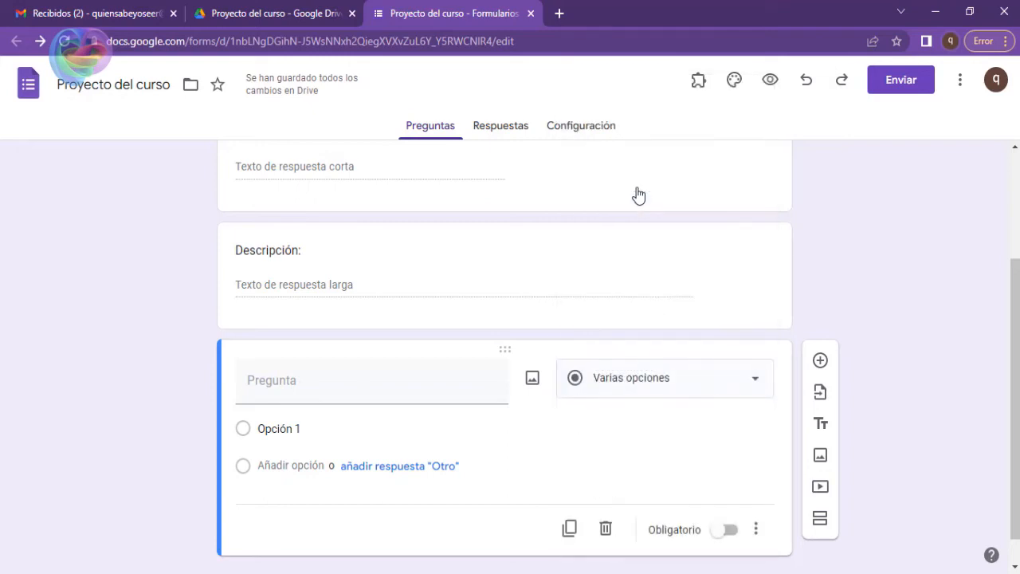
Title the cleared multiple-choice question "Elije una opción:" with the correct capital and accent.
left_click(416, 393)
type("elije")
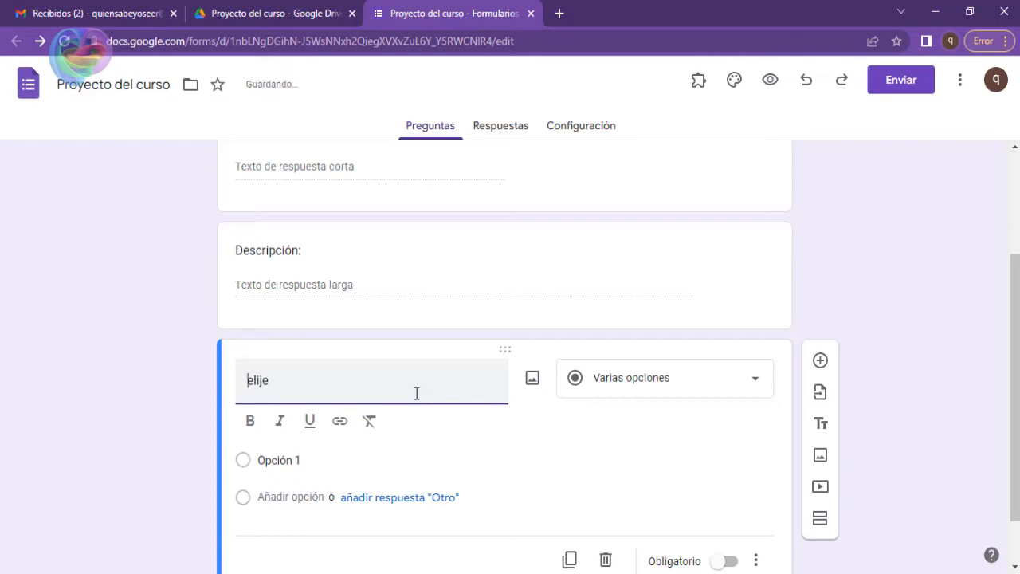
key("Delete")
type("Elij")
key("End")
type("una opcion")
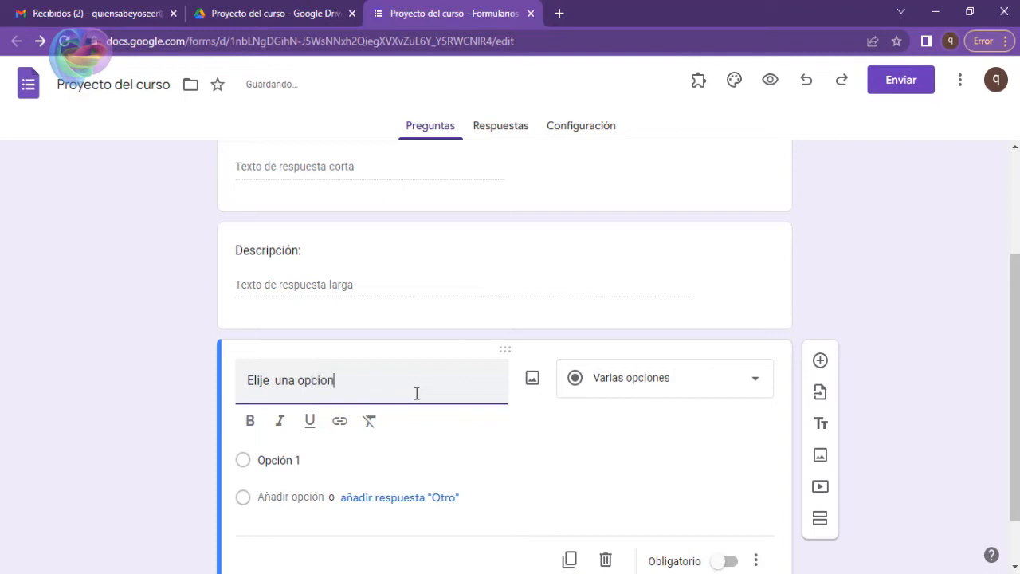
key("BackSpace")
key("BackSpace")
key("BackSpace")
type("ó")
key("BackSpace")
type("ón:")
Rename the question's first answer option to "Mañana" and add a second option named "Tarde".
scroll(353, 380, "down", 1)
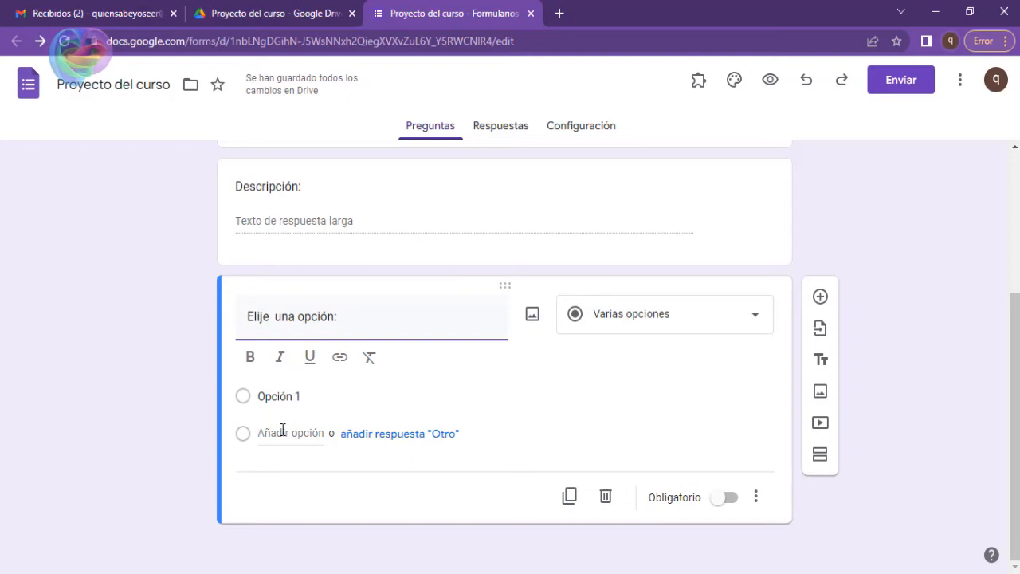
left_click(319, 398)
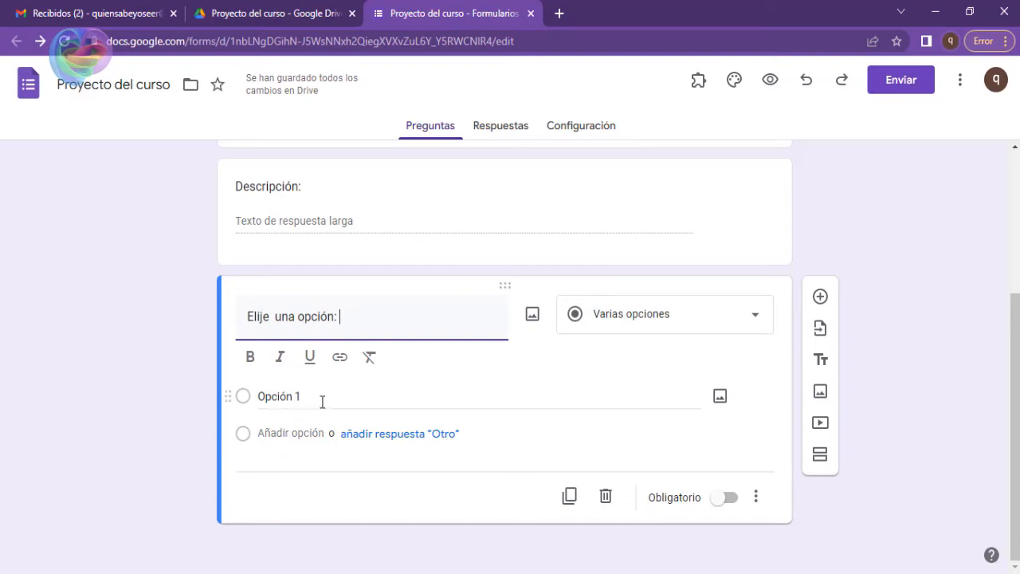
type("Ma")
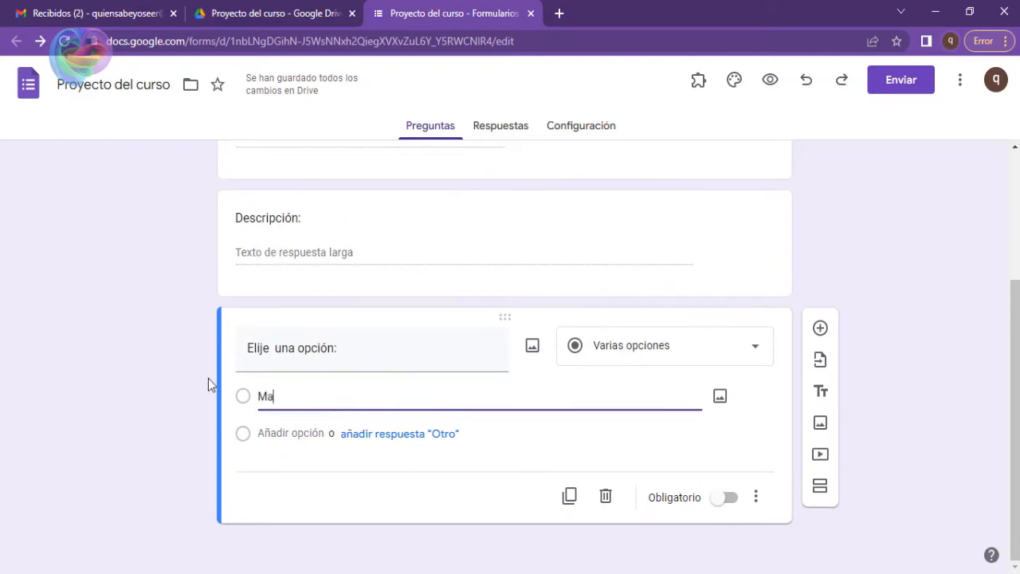
type("ñana")
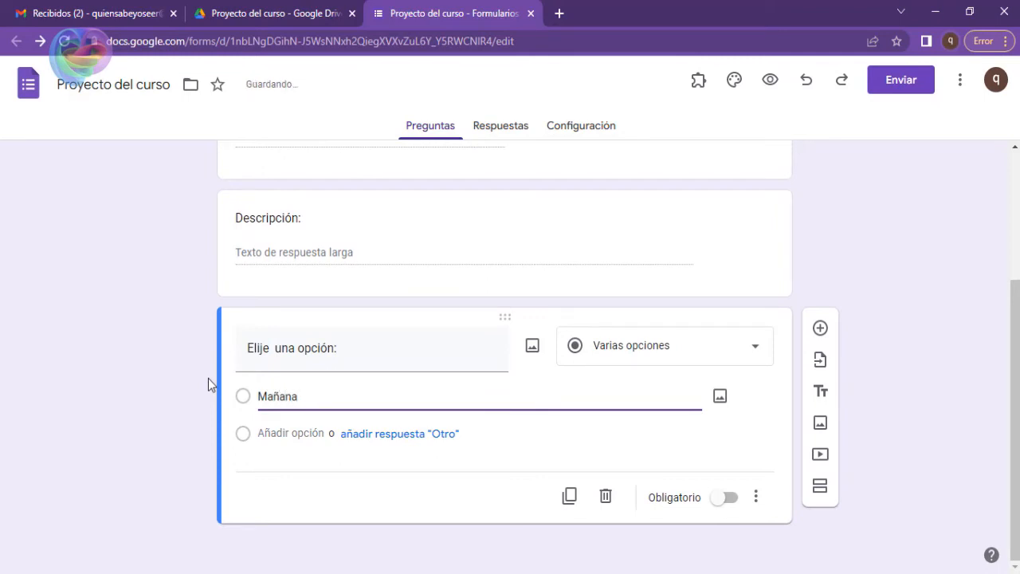
key("Return")
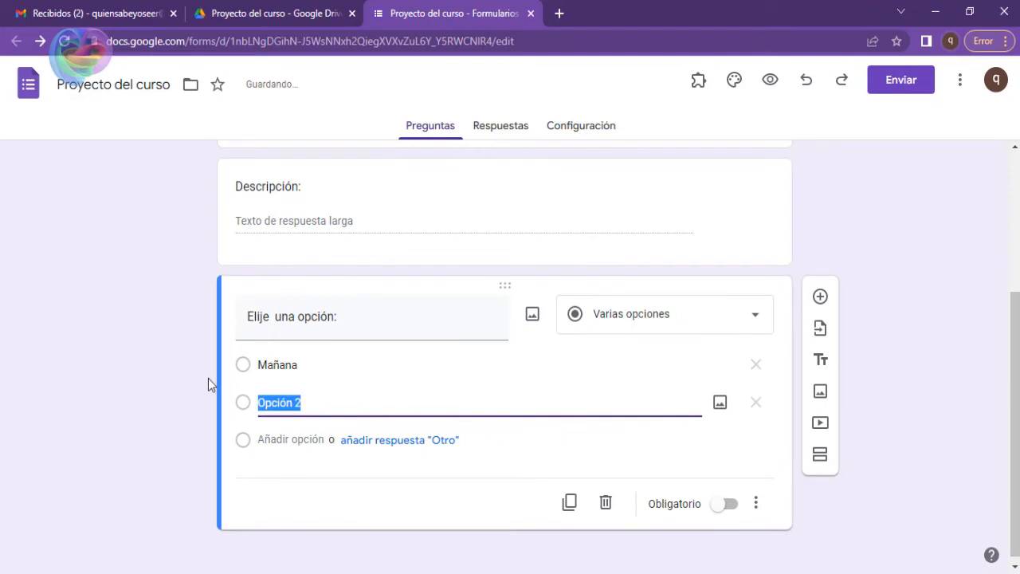
type("tard")
key("BackSpace")
key("BackSpace")
key("BackSpace")
key("BackSpace")
type("Tarde")
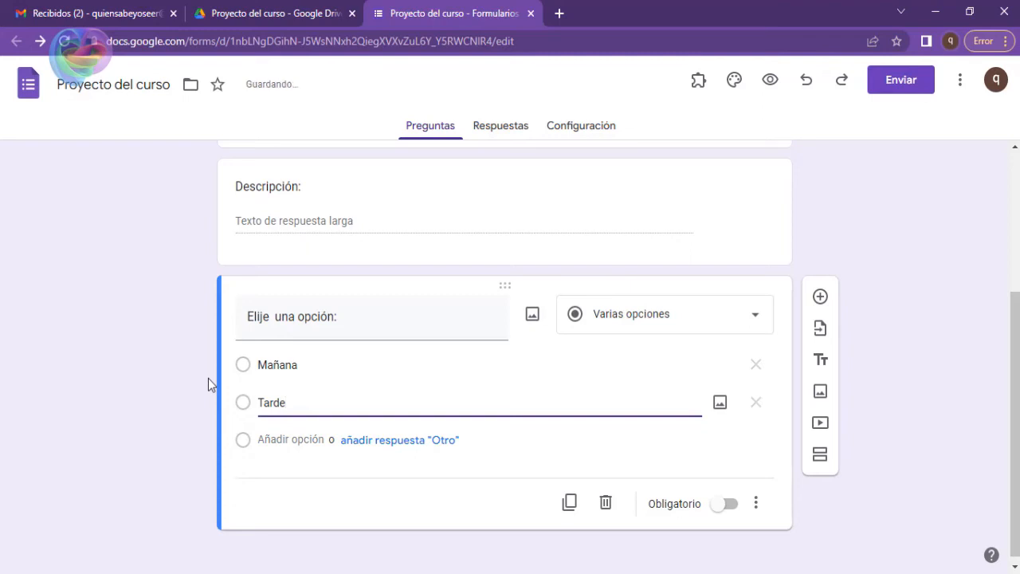
Add a third answer option "Noche" and an "Otro" response to the "Elije una opción:" question.
key("Return")
type("No")
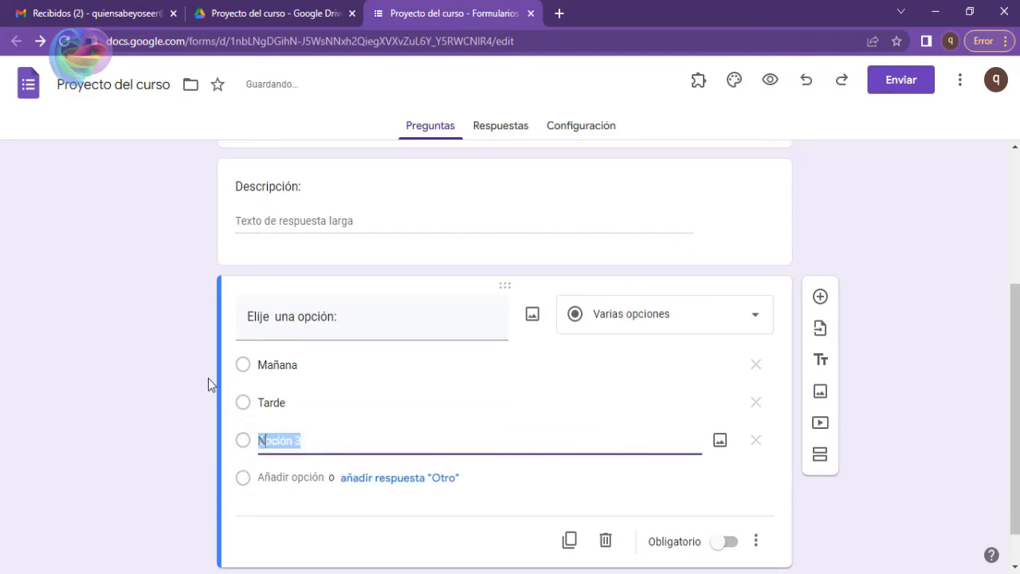
type("che")
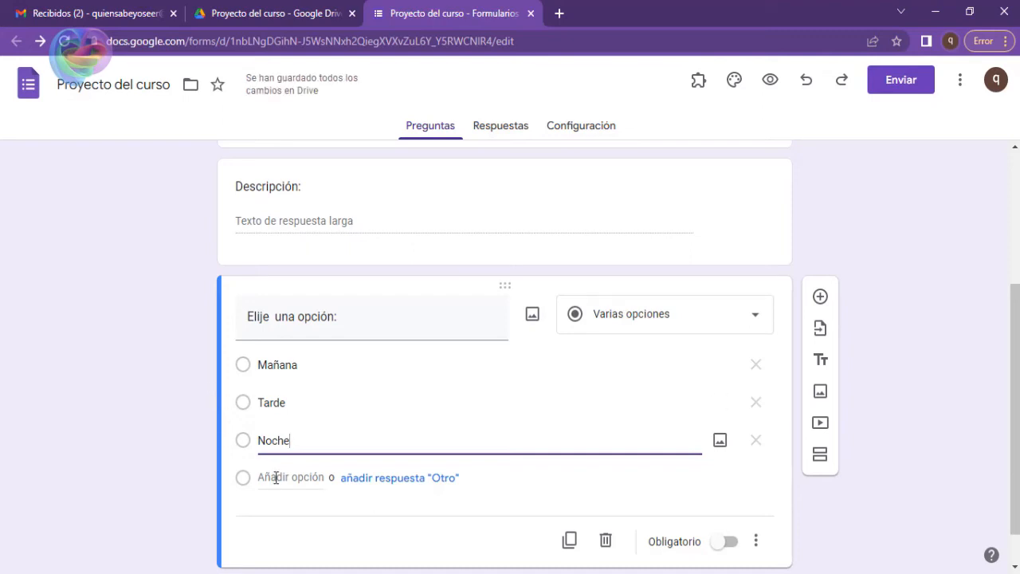
left_click(365, 480)
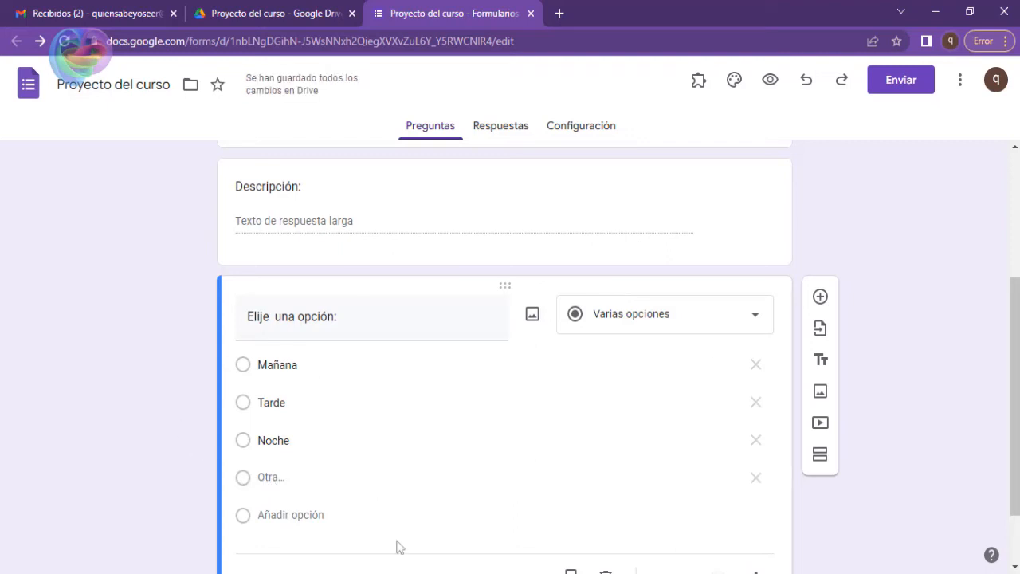
Preview the form and try selecting Mañana, Tarde, Noche and Otro in turn in the "Elije una opción:" question.
left_click(770, 79)
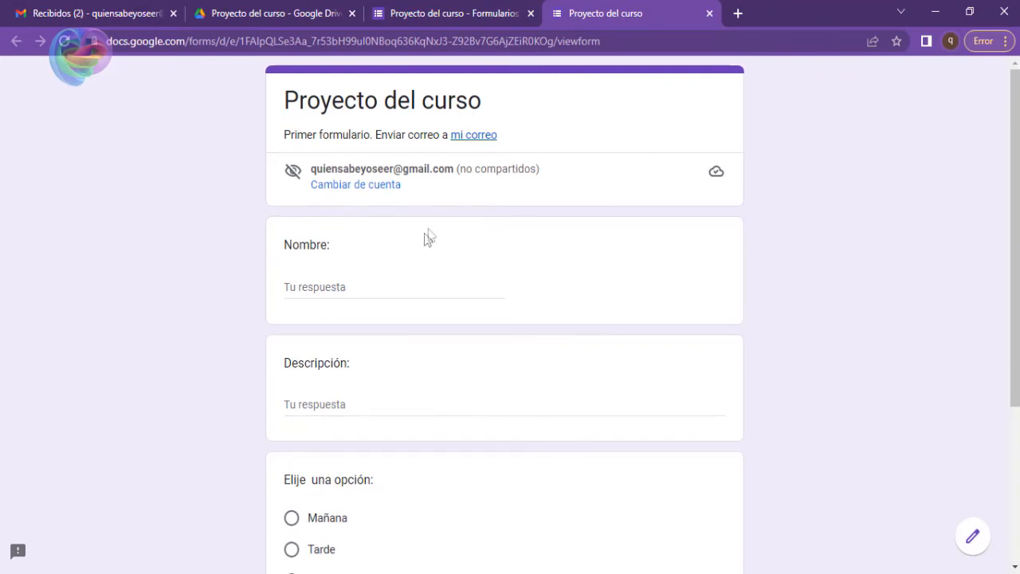
scroll(421, 252, "down", 3)
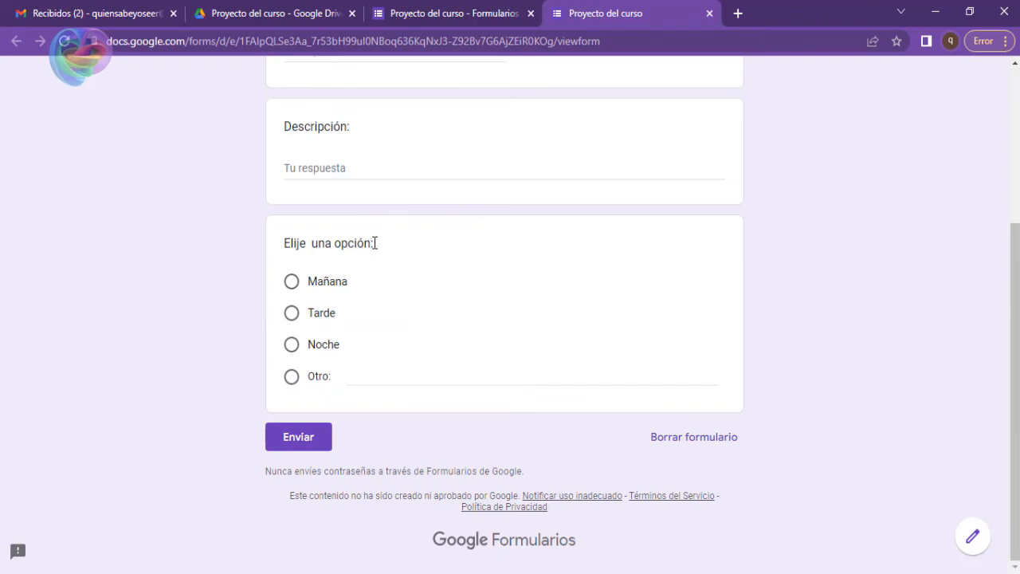
left_click(293, 285)
left_click(292, 315)
left_click(291, 351)
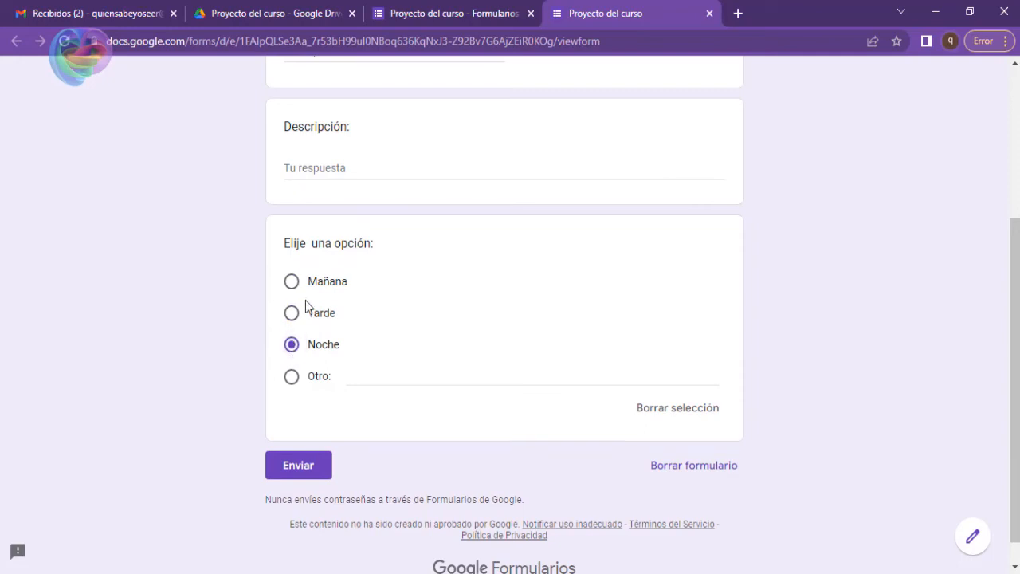
left_click(292, 379)
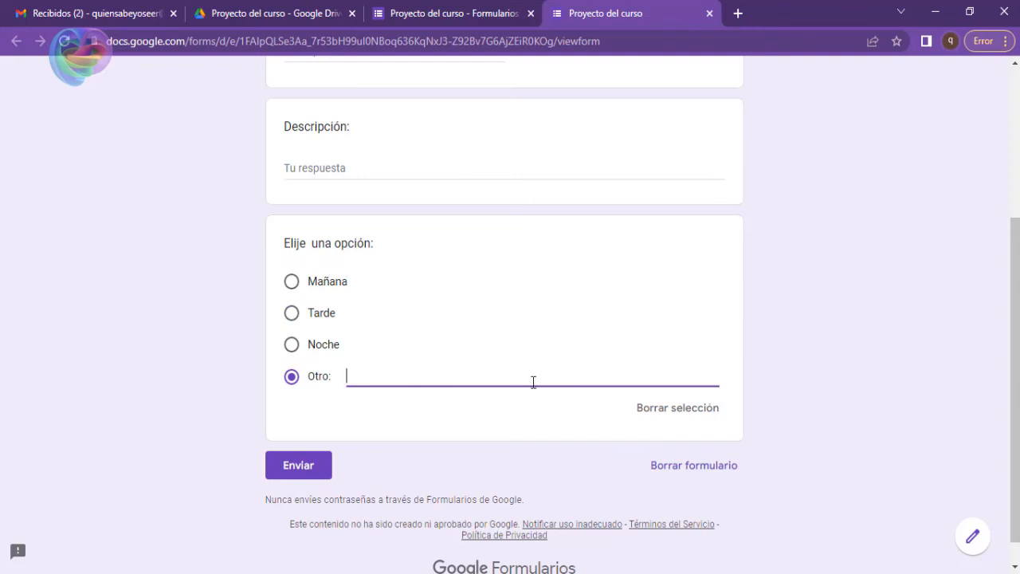
Test the Otro response in the preview with the text "cualquier hora del día" and close the preview.
type("cualq")
type("e")
type("uier ")
type("hora ")
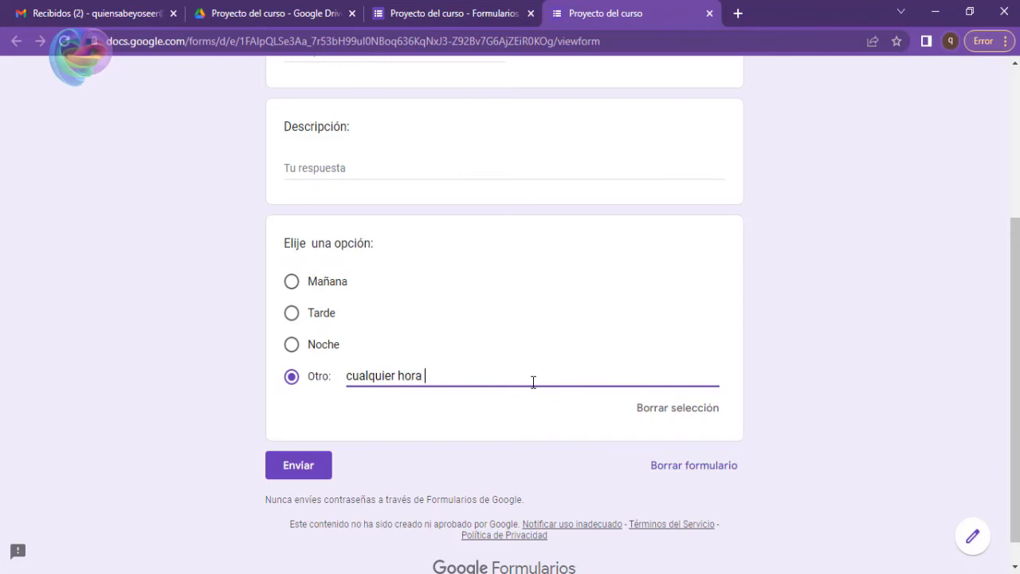
type("del día")
left_click_drag(466, 373, 346, 371)
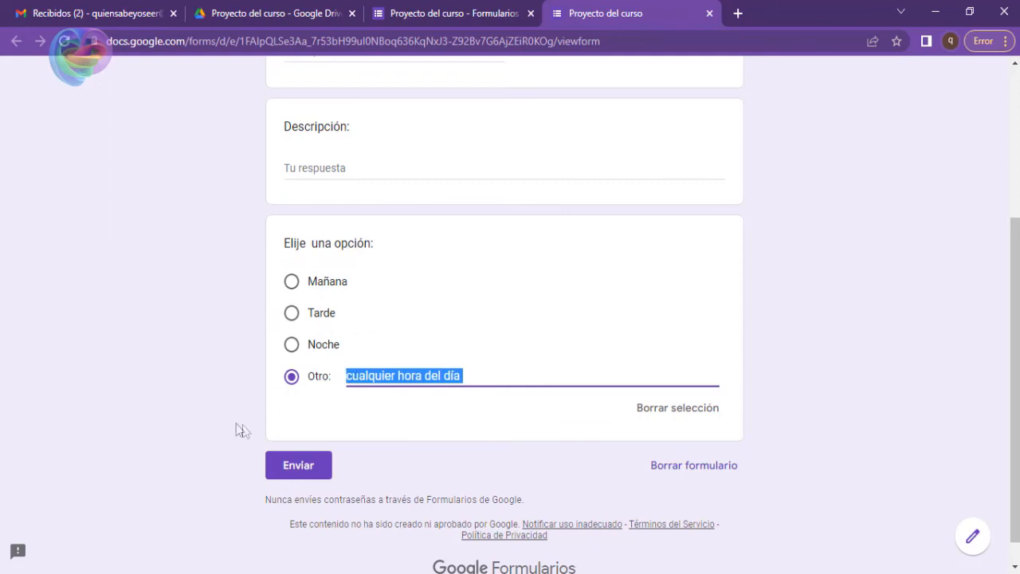
left_click(380, 230)
left_click(709, 12)
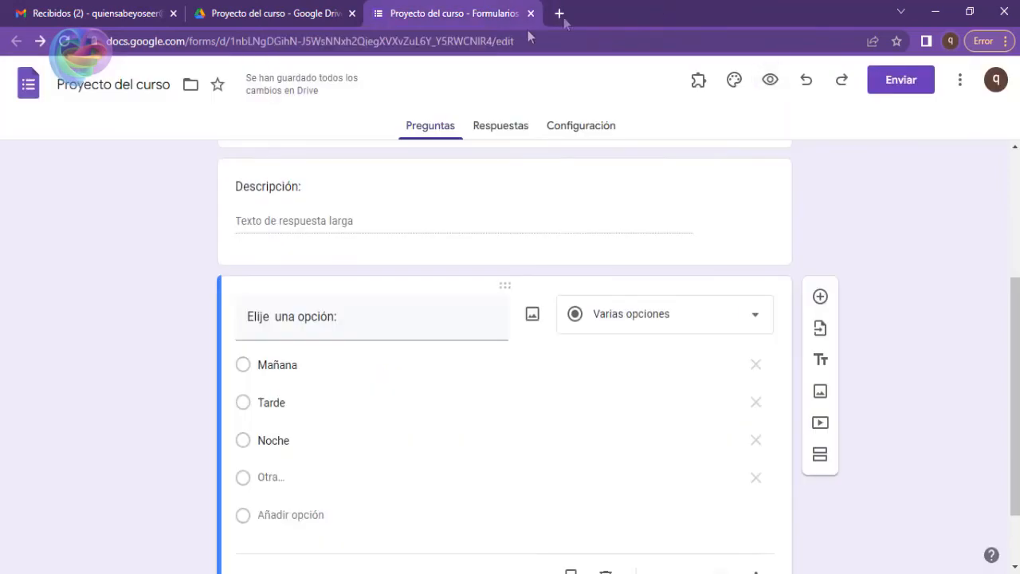
Copy the title "Elije una opción:" and paste it as the title of a new question added below.
scroll(390, 253, "down", 1)
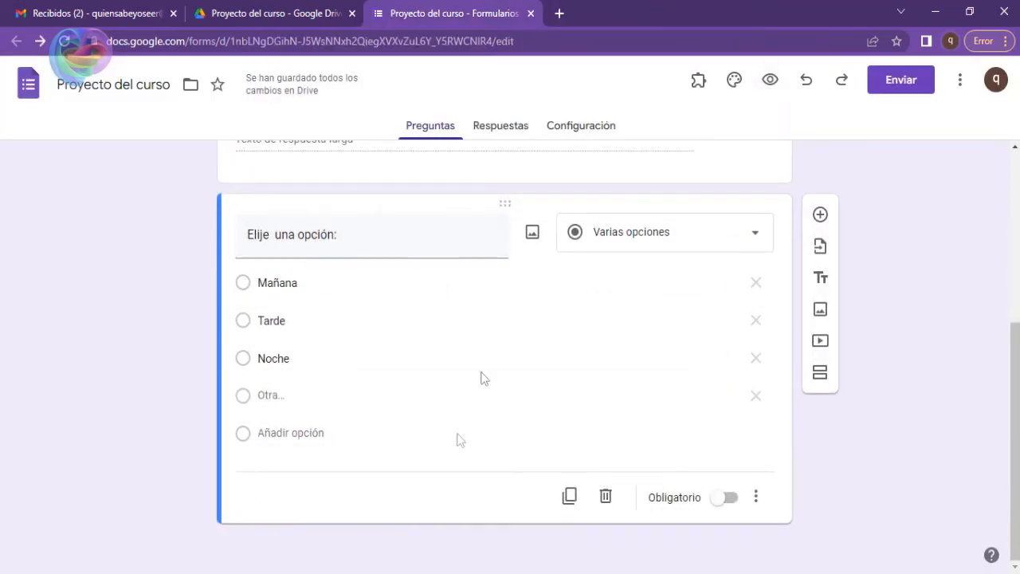
left_click(275, 233)
left_click_drag(343, 234, 97, 232)
key("ctrl+c")
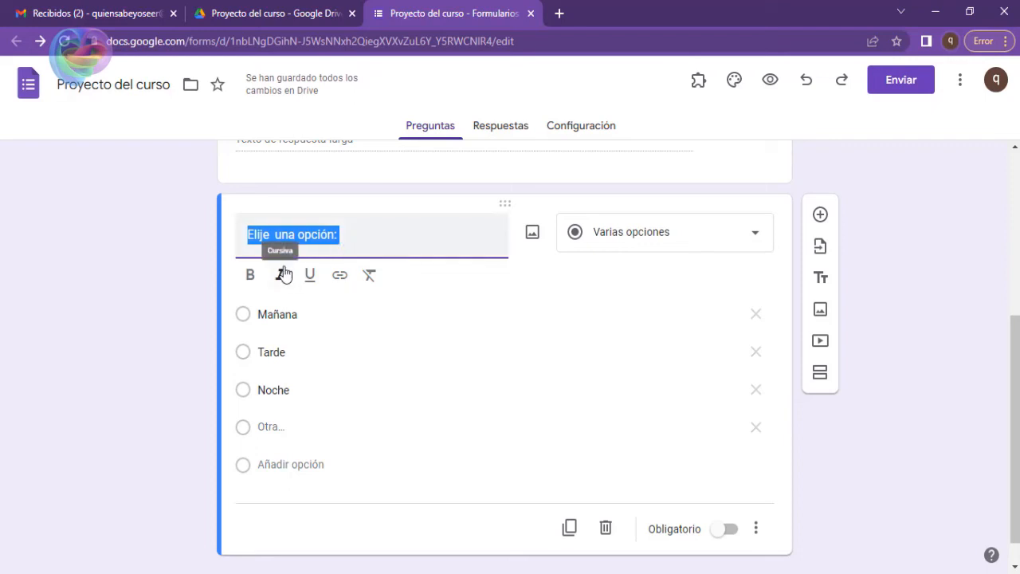
left_click(62, 279)
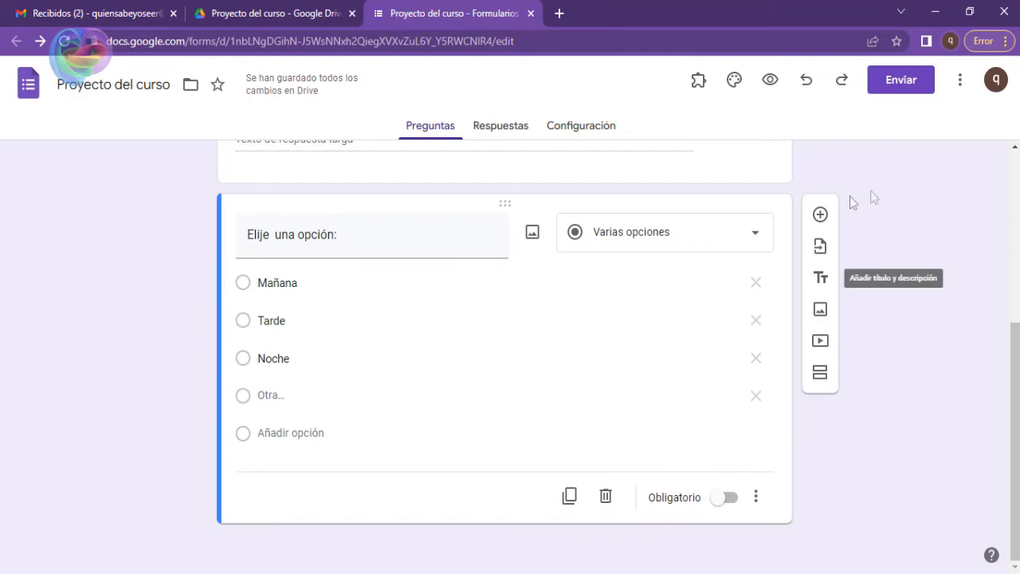
left_click(821, 215)
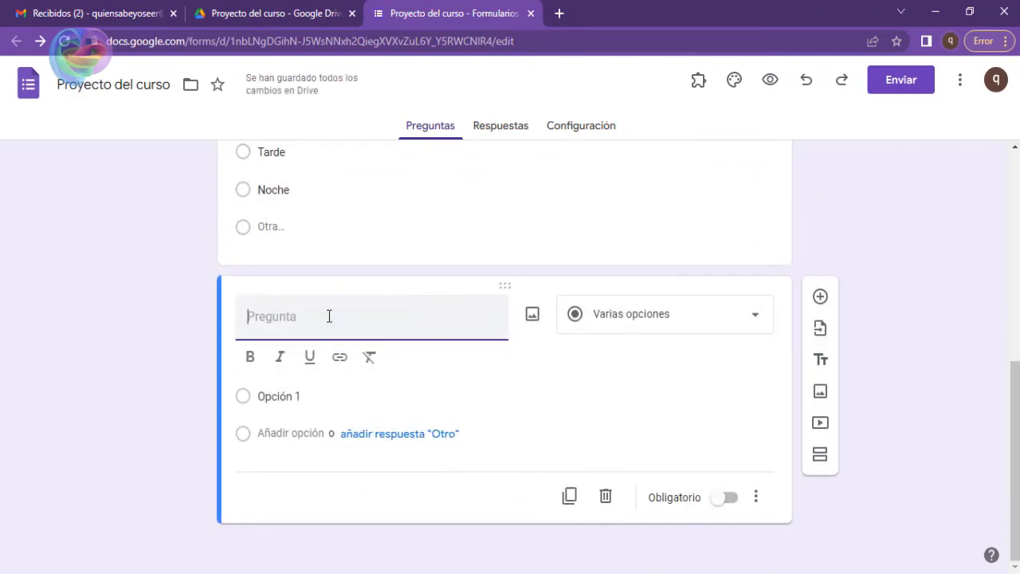
key("ctrl+v")
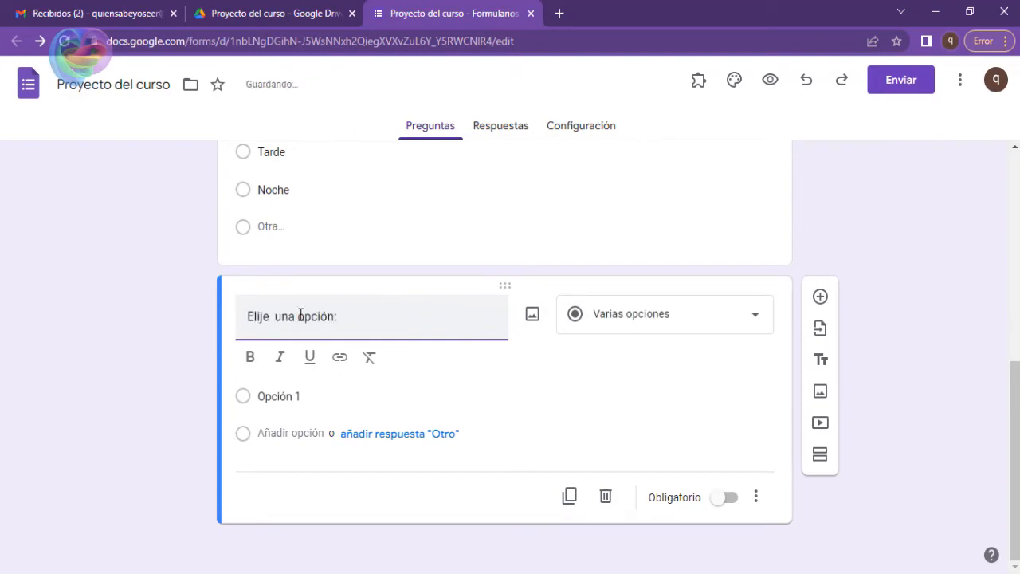
Reword the new question's pasted title as "Elije varias opciones:".
key("BackSpace")
key("BackSpace")
key("BackSpace")
key("BackSpace")
type("varias")
key("Right")
key("Right")
key("Delete")
type("o")
key("Delete")
type("es")
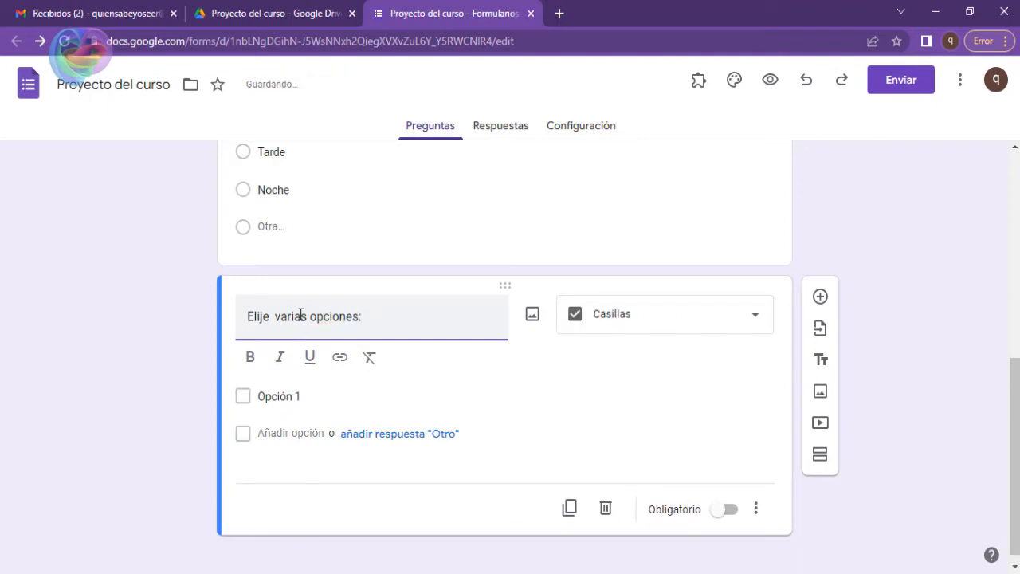
Extend the title to "Elije una o varias opciones:" and review the available question types, keeping Casillas.
key("ctrl+Left")
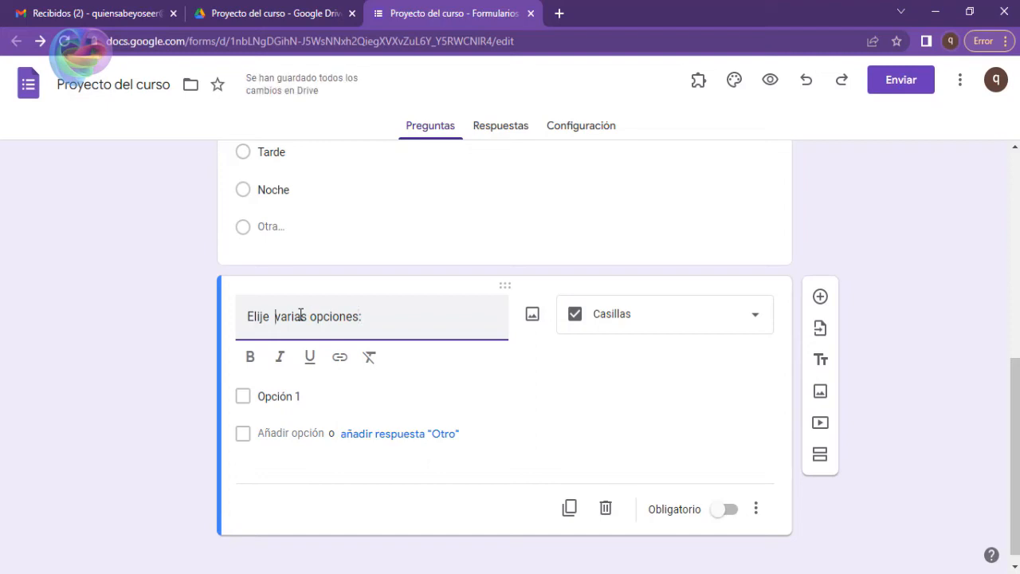
type("una o")
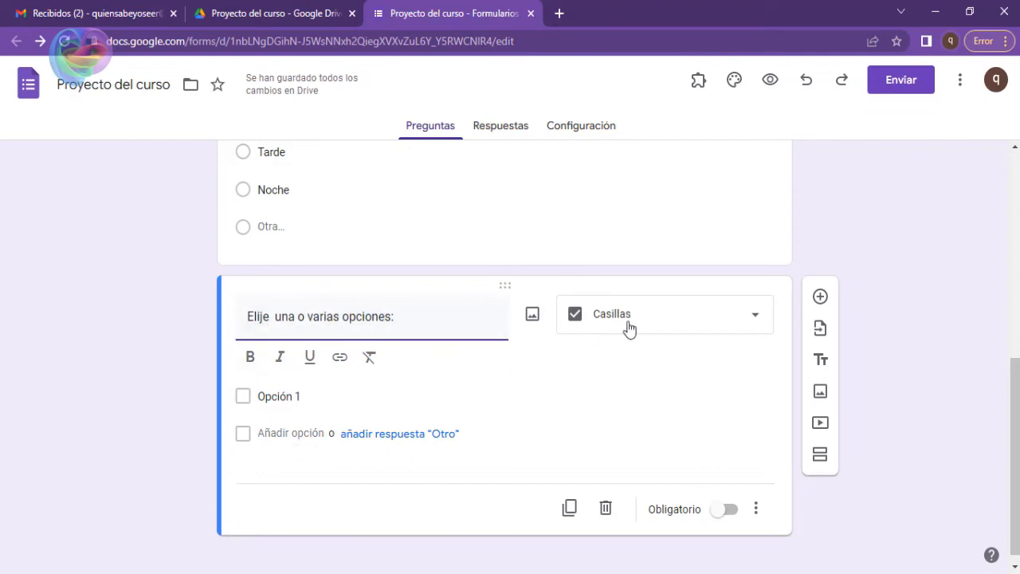
left_click(757, 320)
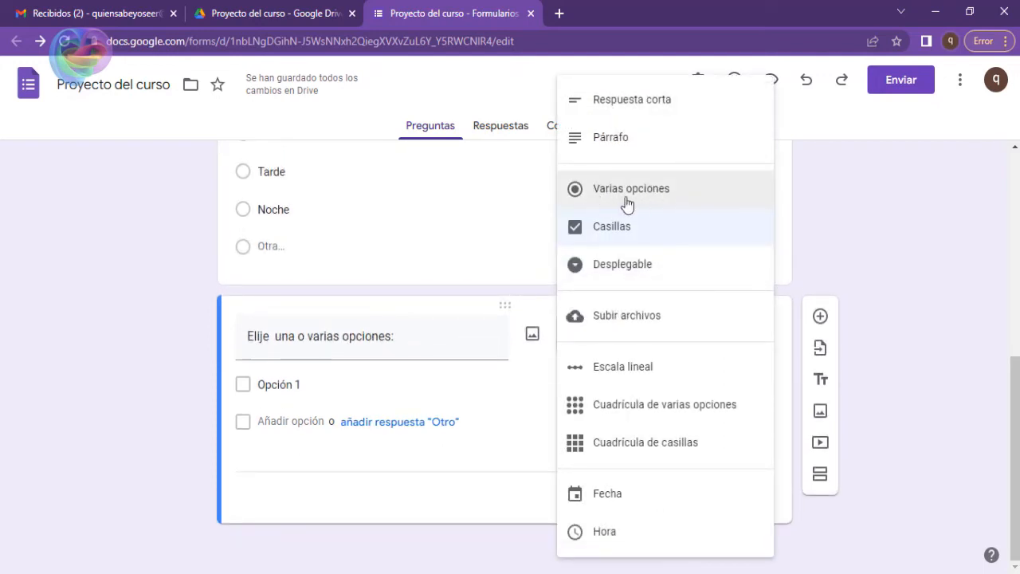
left_click(519, 443)
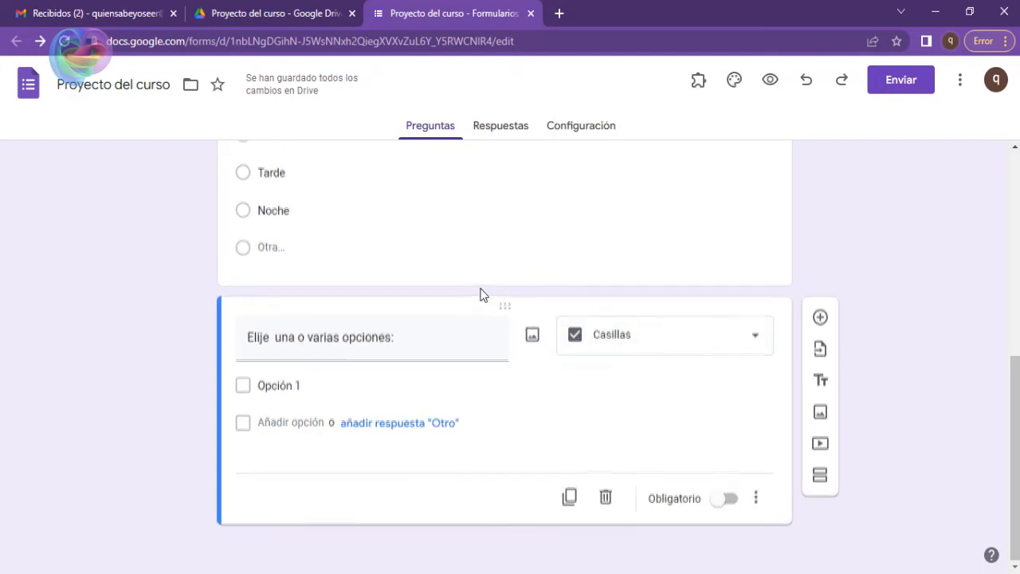
Enter Mañana, Tarde and Noche as the options of the checkbox question "Elije una o varias opciones:".
scroll(478, 288, "up", 2)
left_click(322, 267)
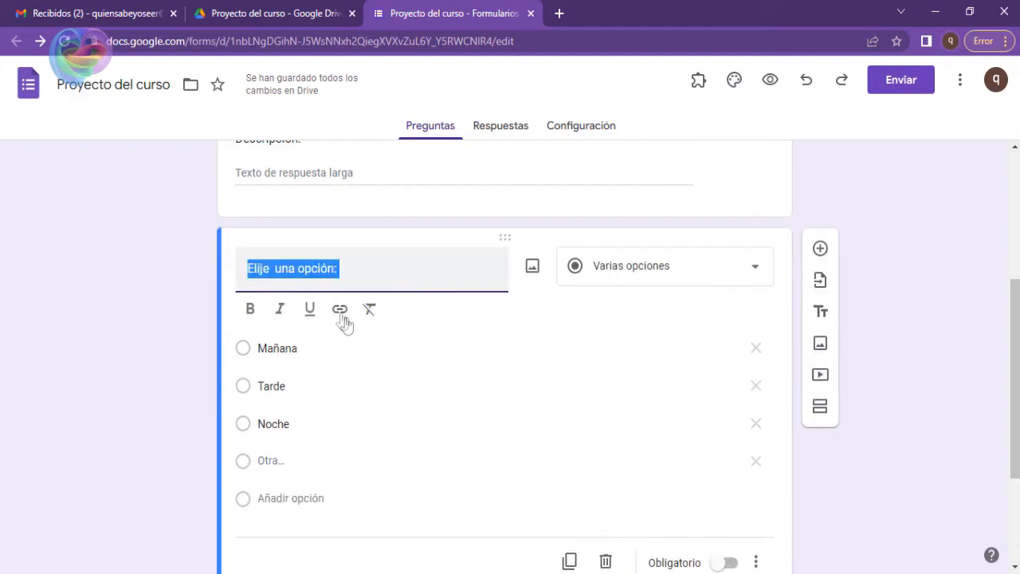
scroll(487, 336, "down", 2)
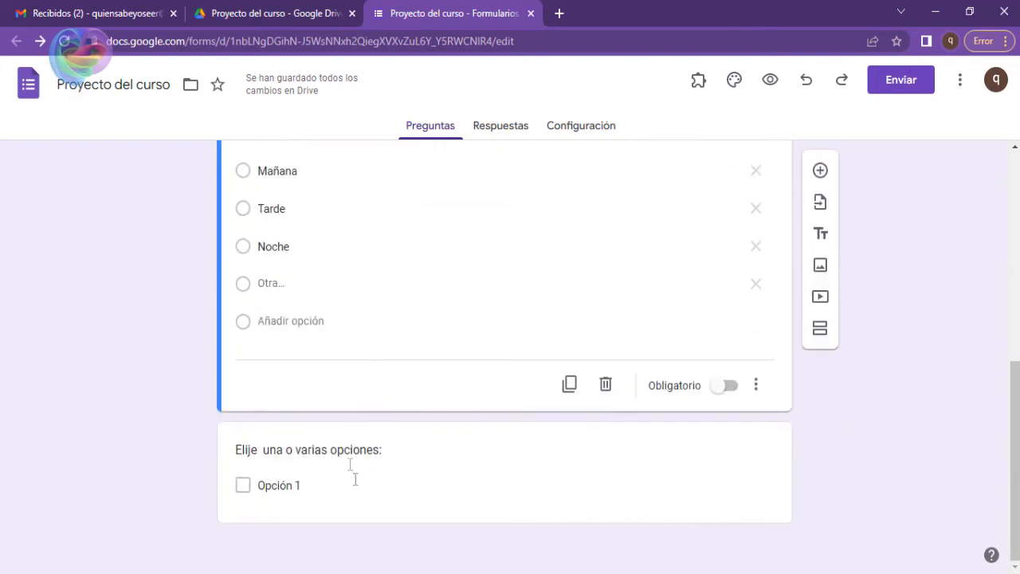
left_click(353, 482)
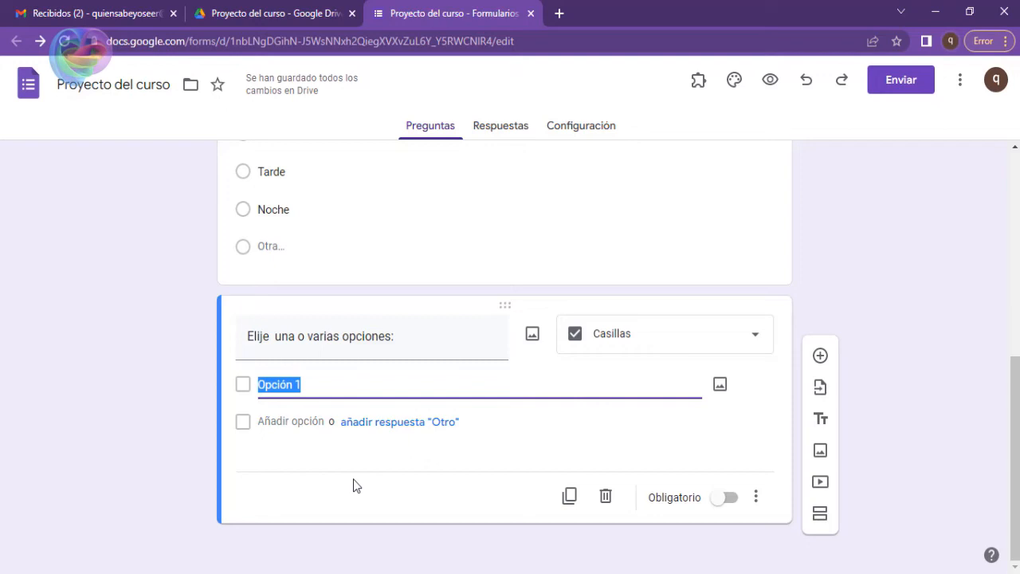
type("Mañana")
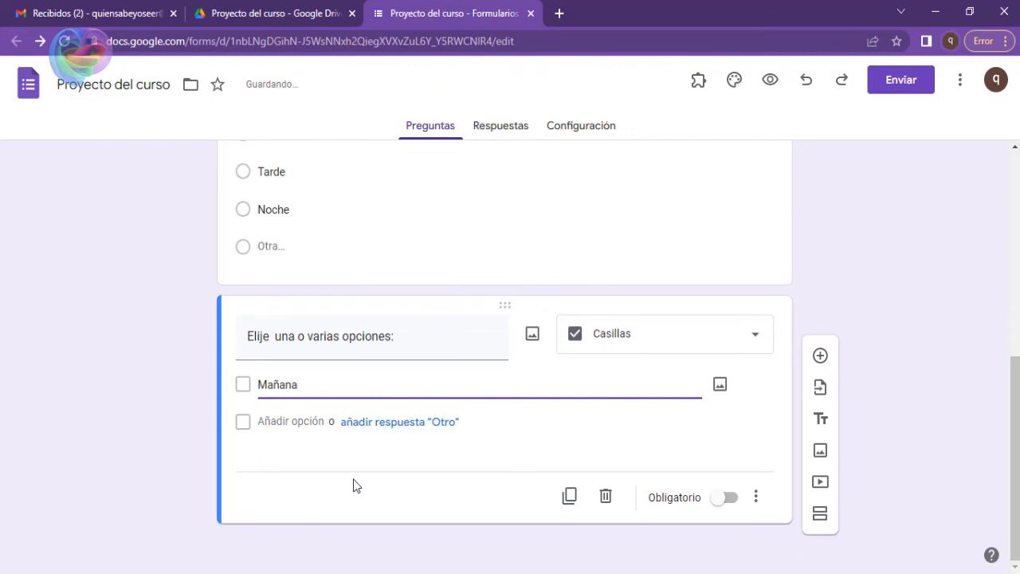
key("Return")
type("Tarde")
key("Return")
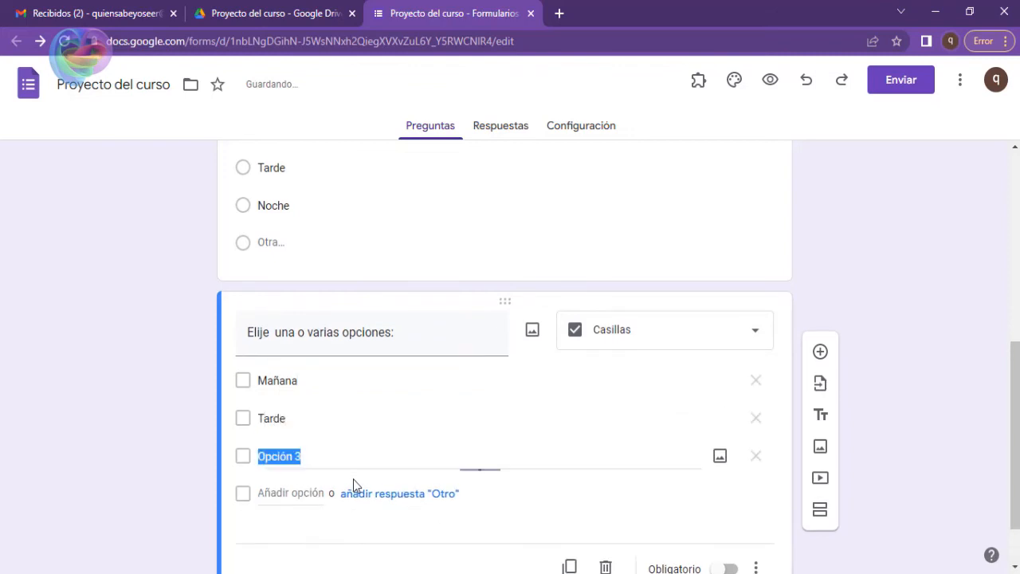
type("Noche")
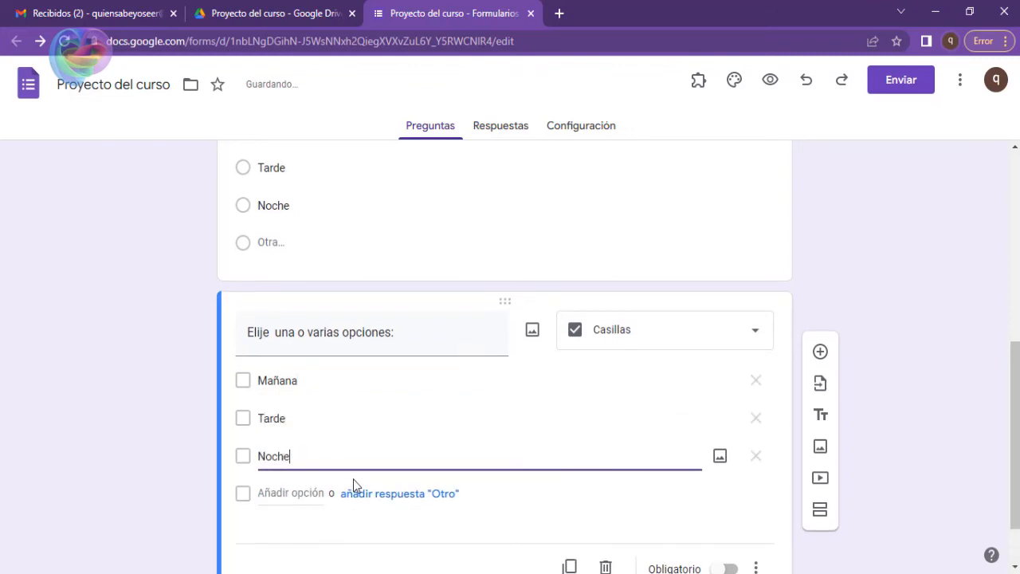
key("Return")
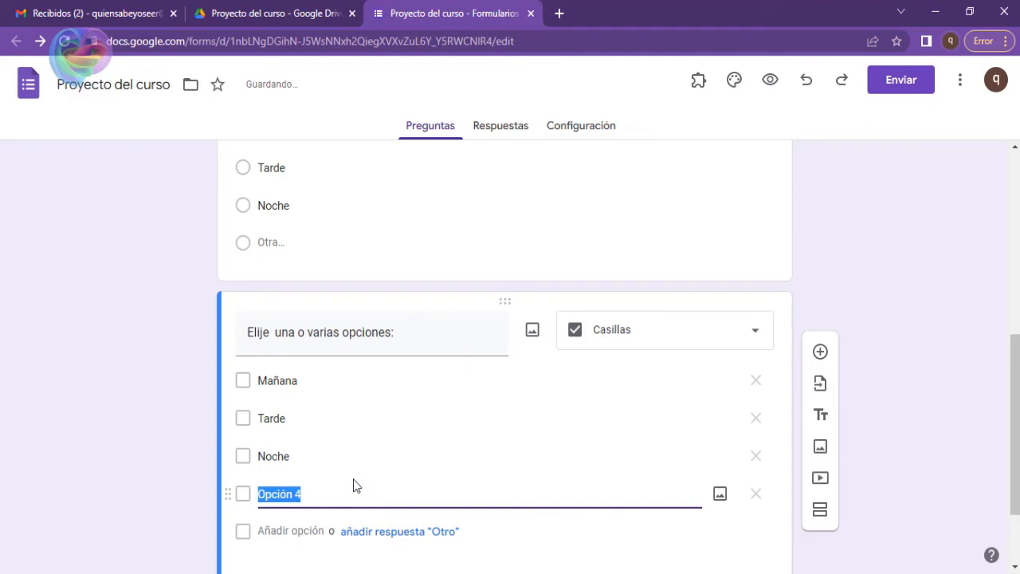
Add an "Otro" response to the checkbox question and remove the unused Opción 4.
left_click(381, 531)
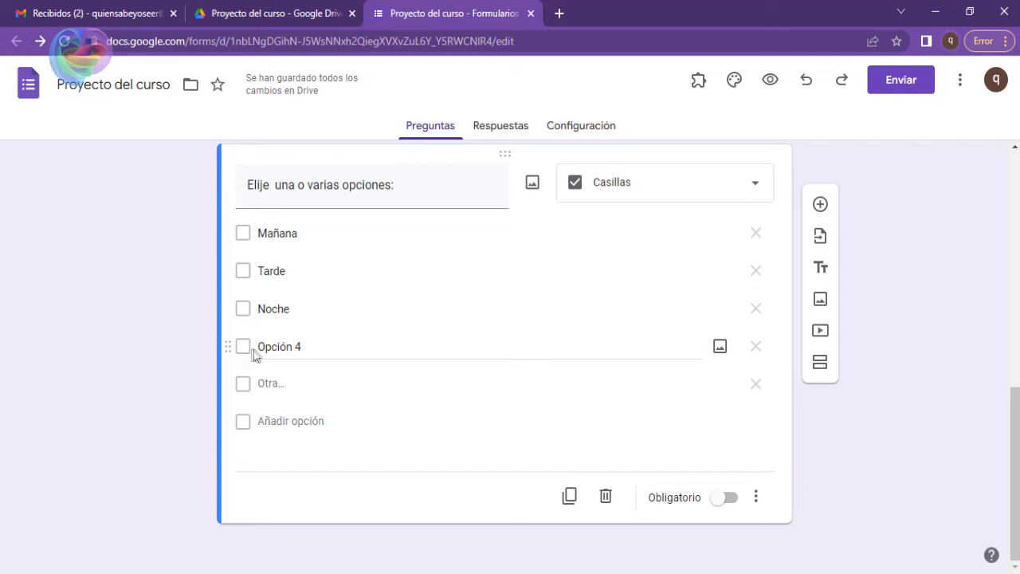
left_click(284, 344)
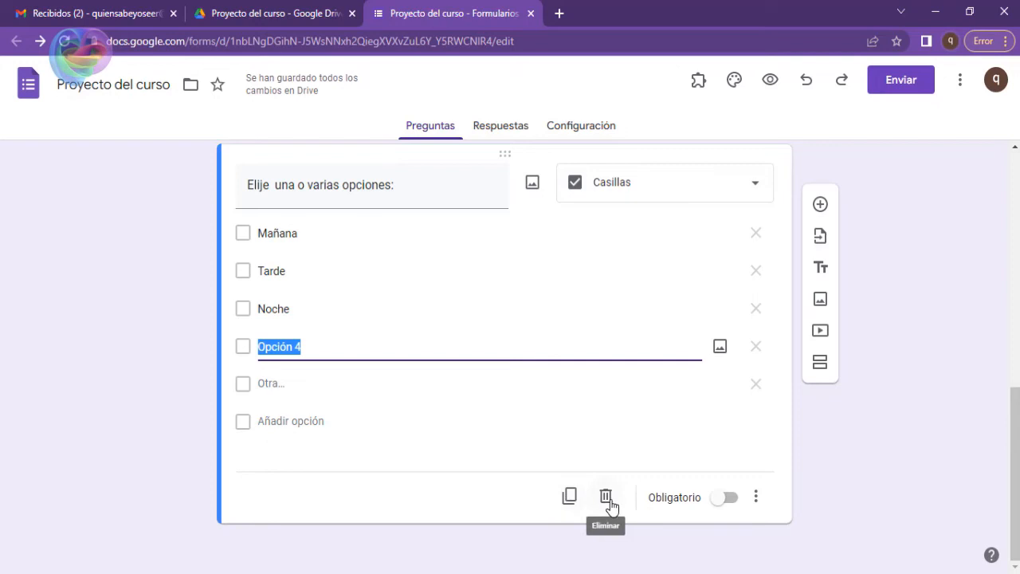
left_click(393, 501)
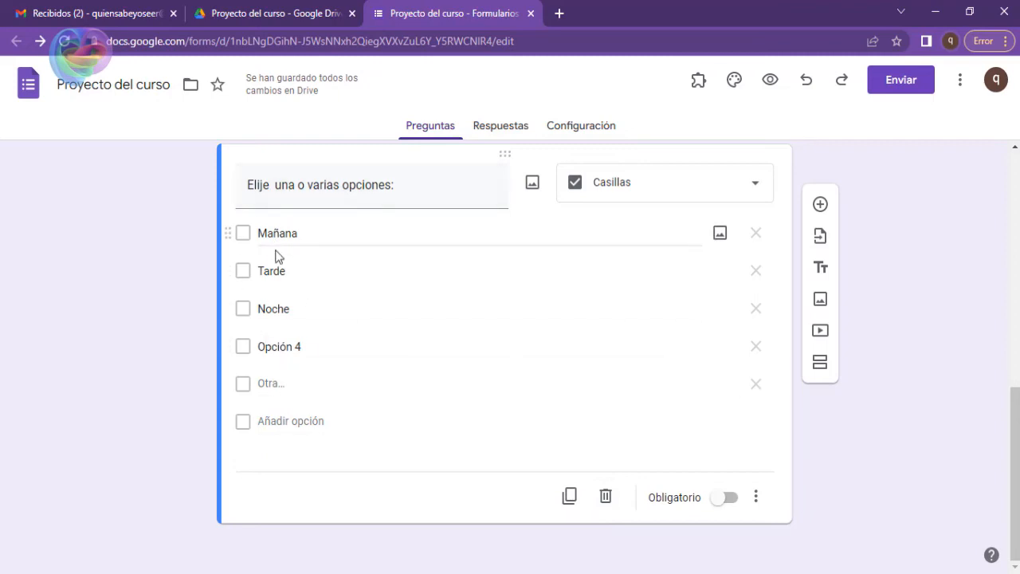
left_click(246, 351)
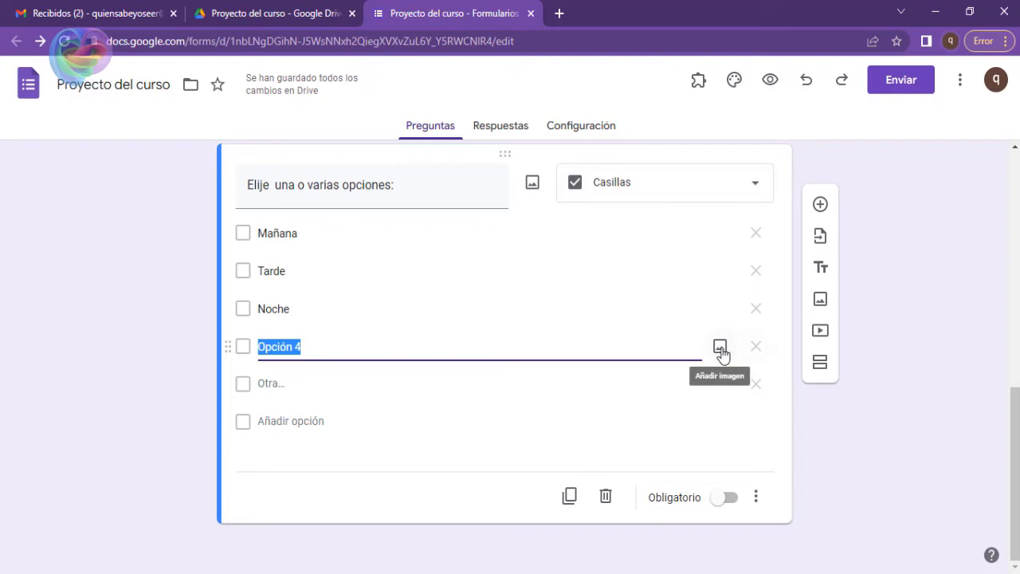
left_click(763, 345)
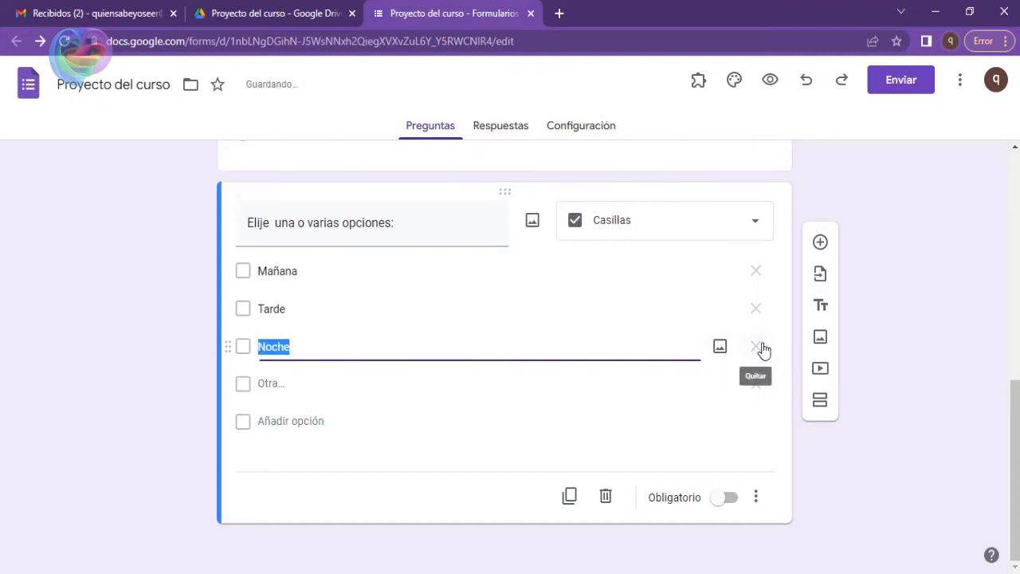
left_click(271, 255)
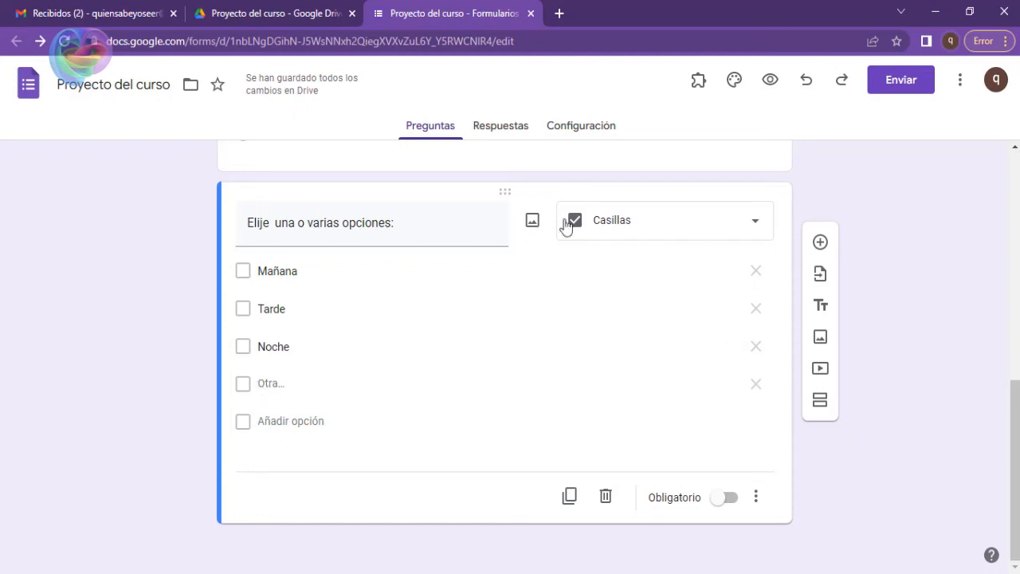
Preview the form and test the single-choice question by choosing Tarde and switching to Mañana.
left_click(769, 81)
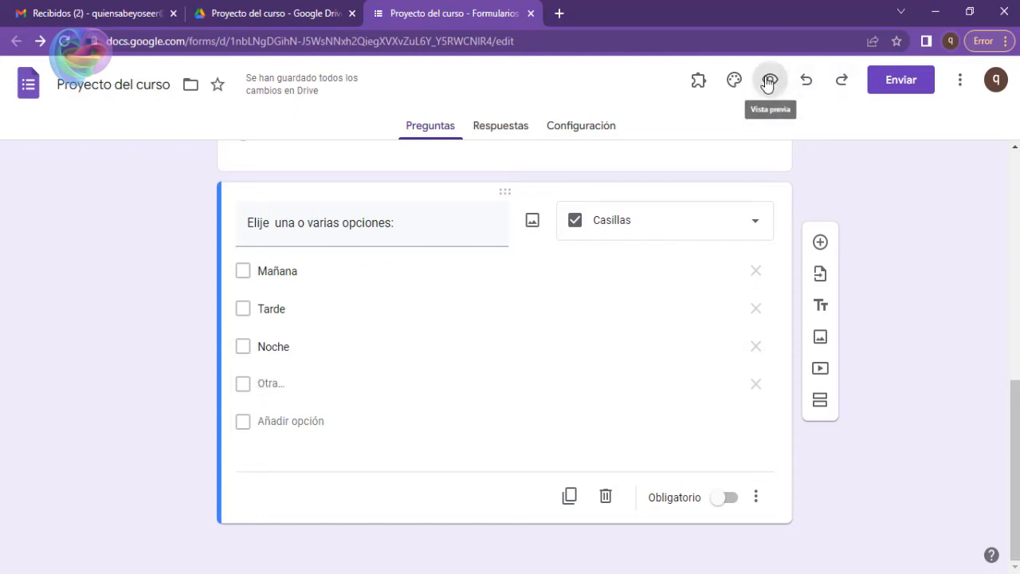
scroll(374, 150, "down", 2)
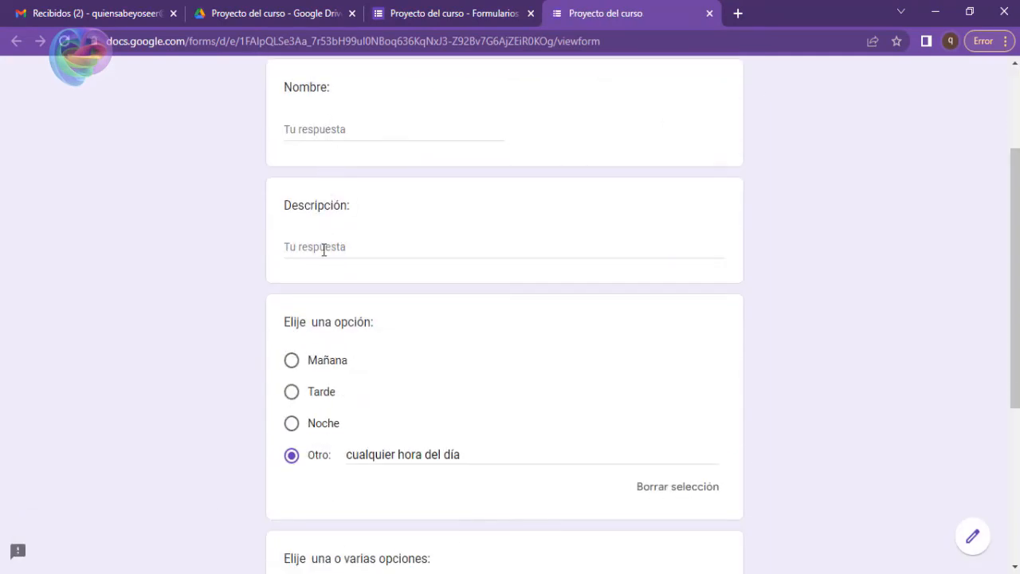
scroll(323, 250, "down", 3)
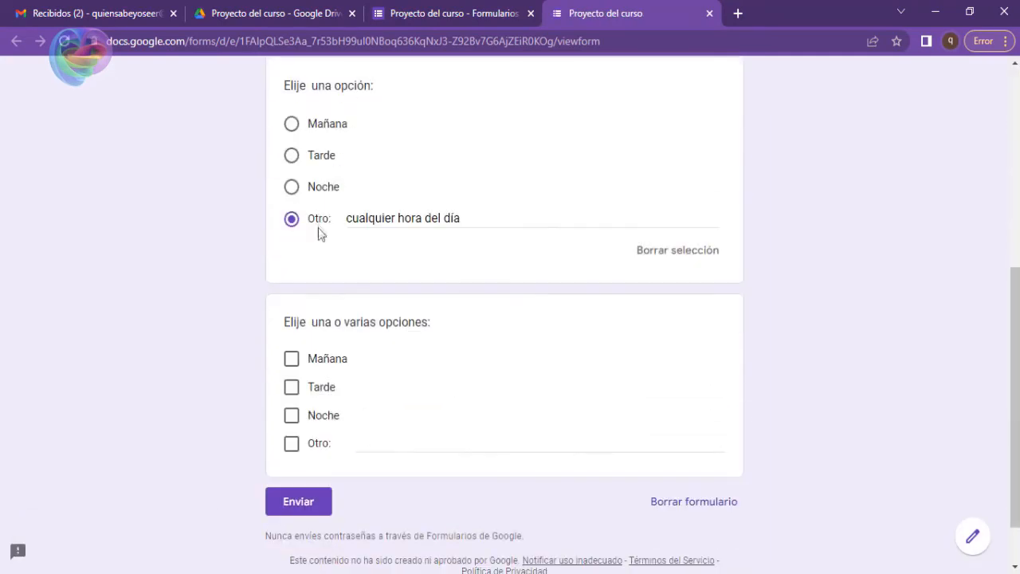
left_click(293, 154)
left_click(292, 124)
Tick Mañana, Tarde, Noche and Otro in the previewed question "Elije una o varias opciones:".
left_click(290, 364)
left_click(292, 388)
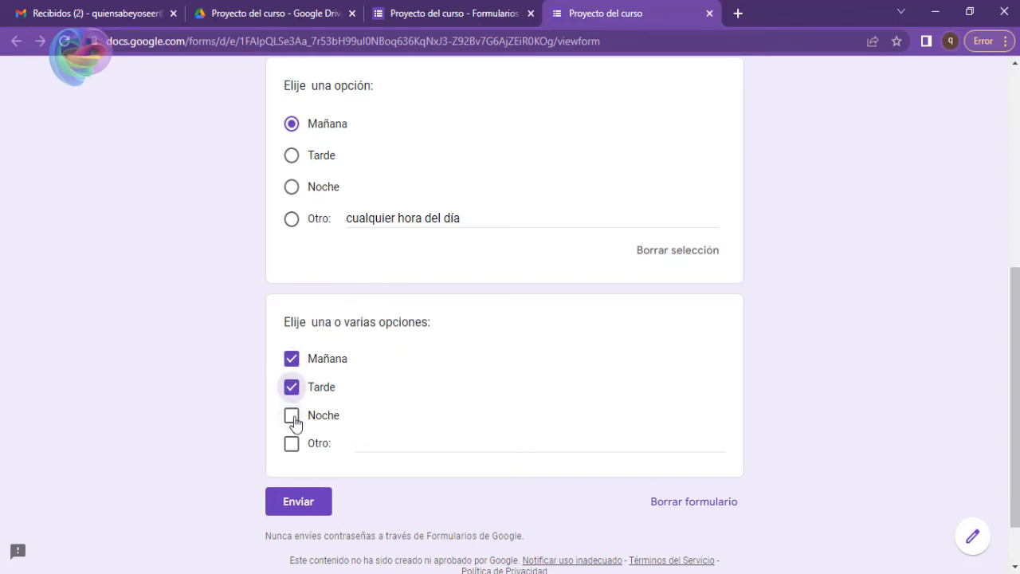
left_click(291, 417)
left_click(292, 443)
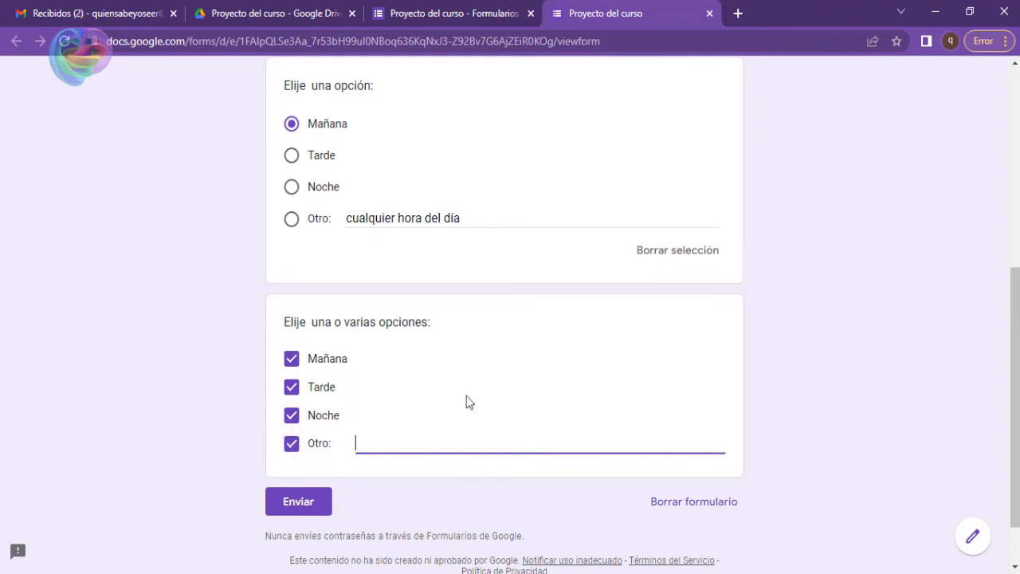
Test unticking and reticking the checkbox answers, leaving Mañana and Tarde ticked, and return to the form editor.
left_click(303, 388)
left_click(291, 444)
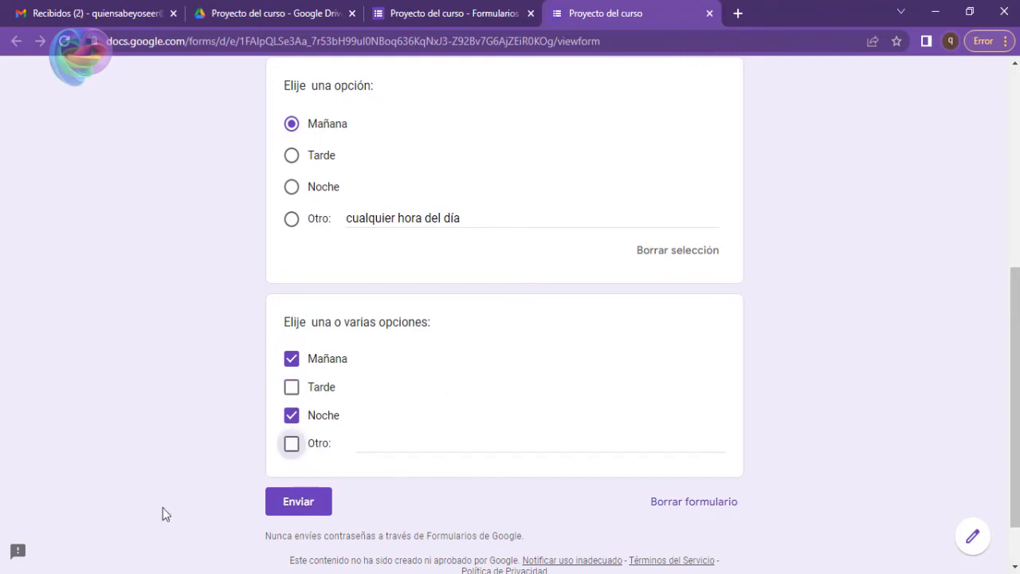
left_click(292, 418)
left_click(293, 388)
left_click(294, 388)
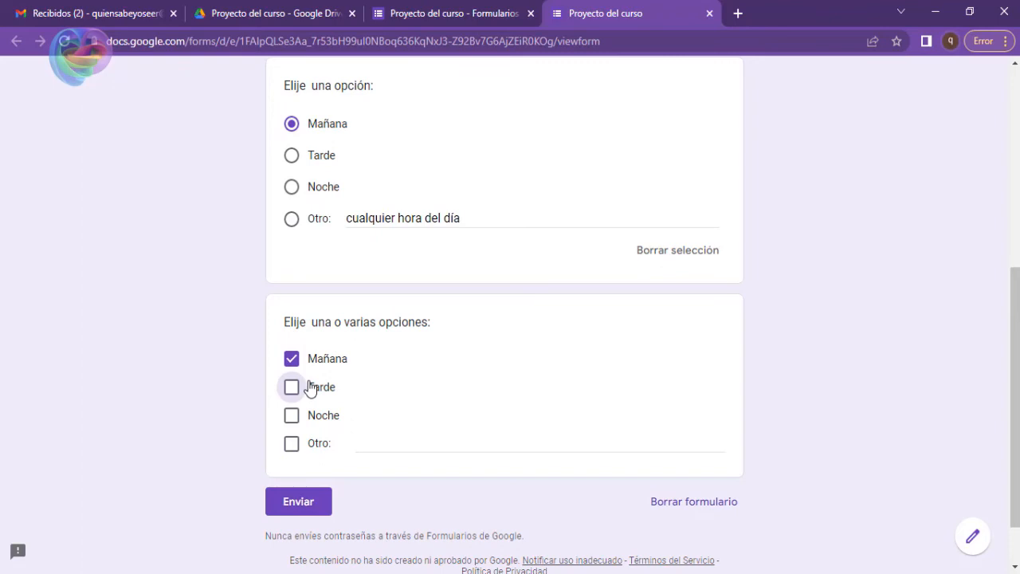
left_click(291, 389)
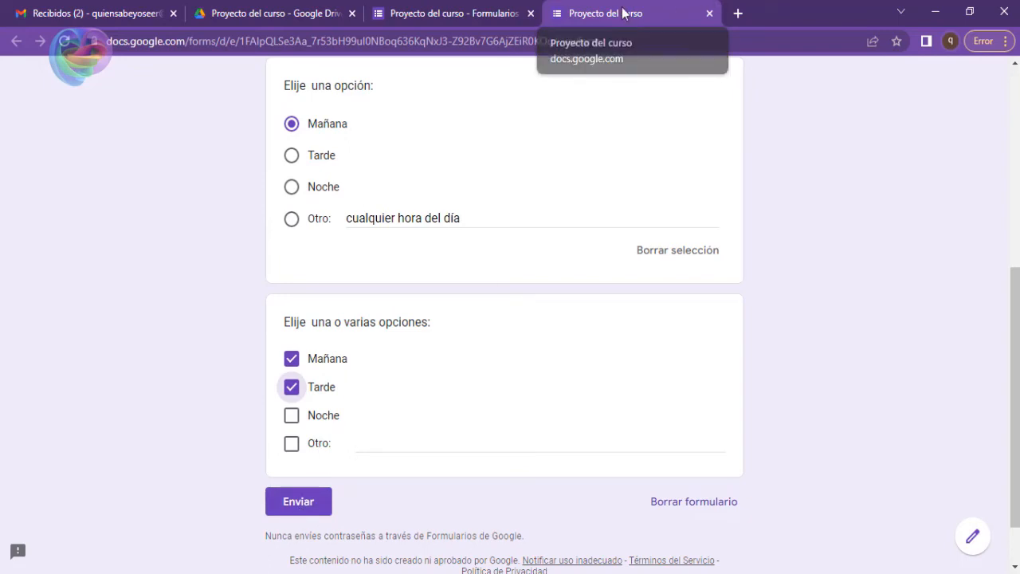
left_click(710, 13)
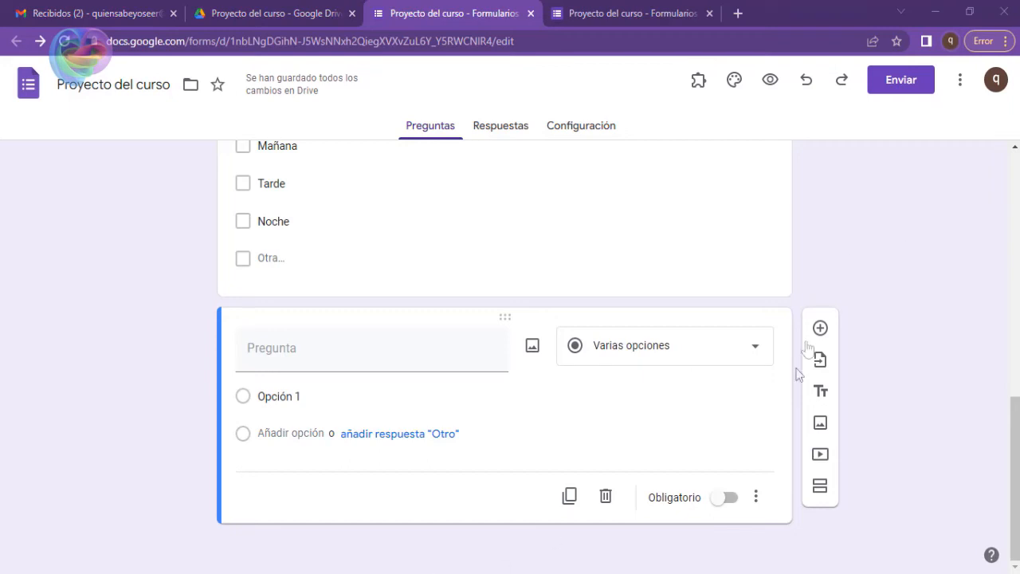
Delete the blank last question and add a new Desplegable question below the checkbox question.
left_click(606, 495)
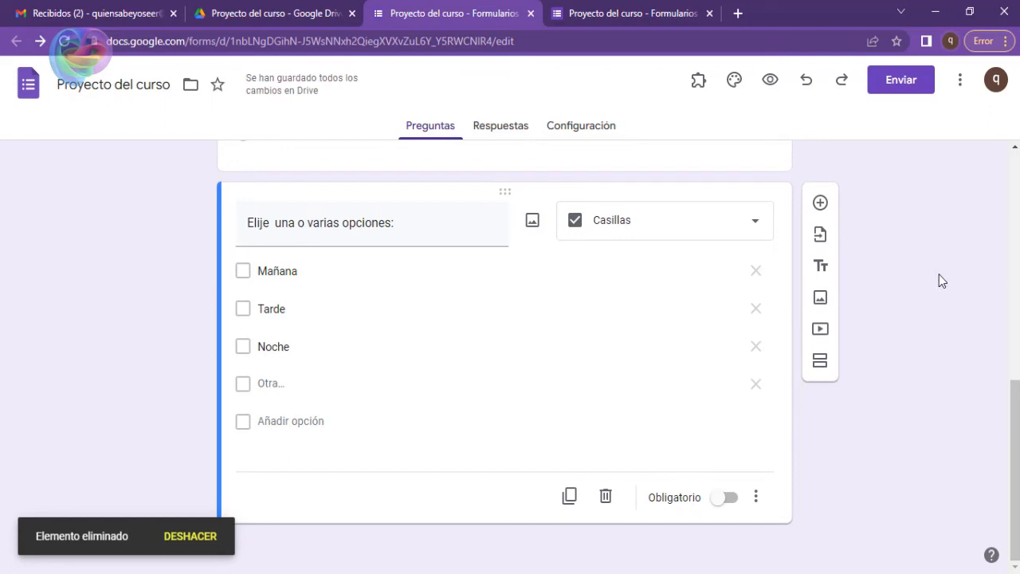
left_click(821, 202)
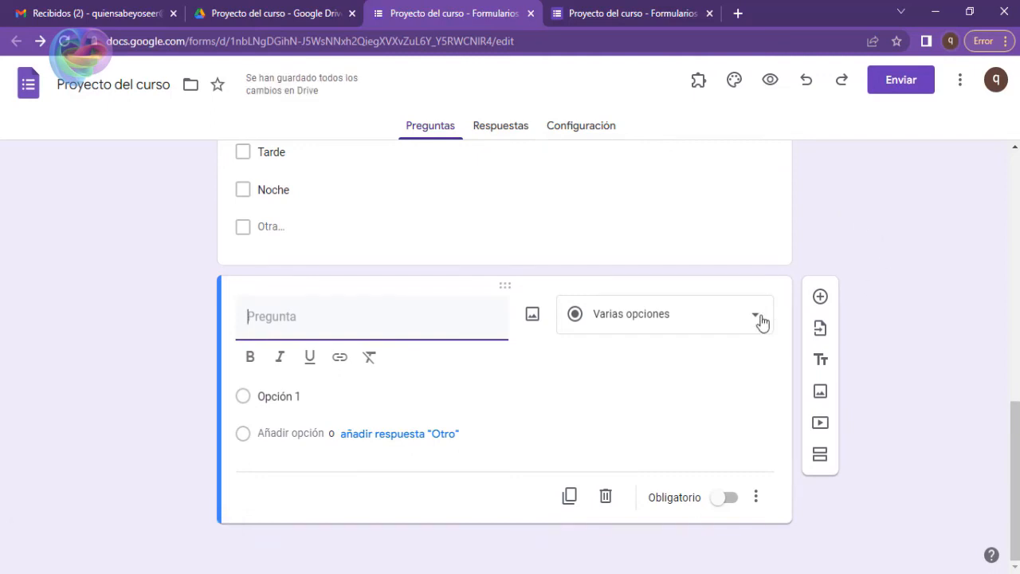
left_click(761, 321)
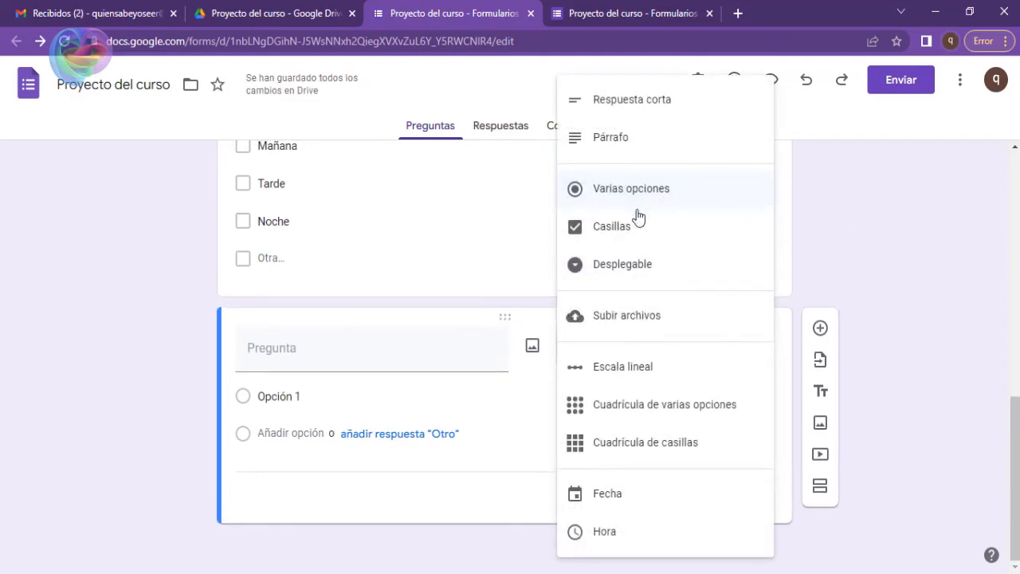
left_click(631, 265)
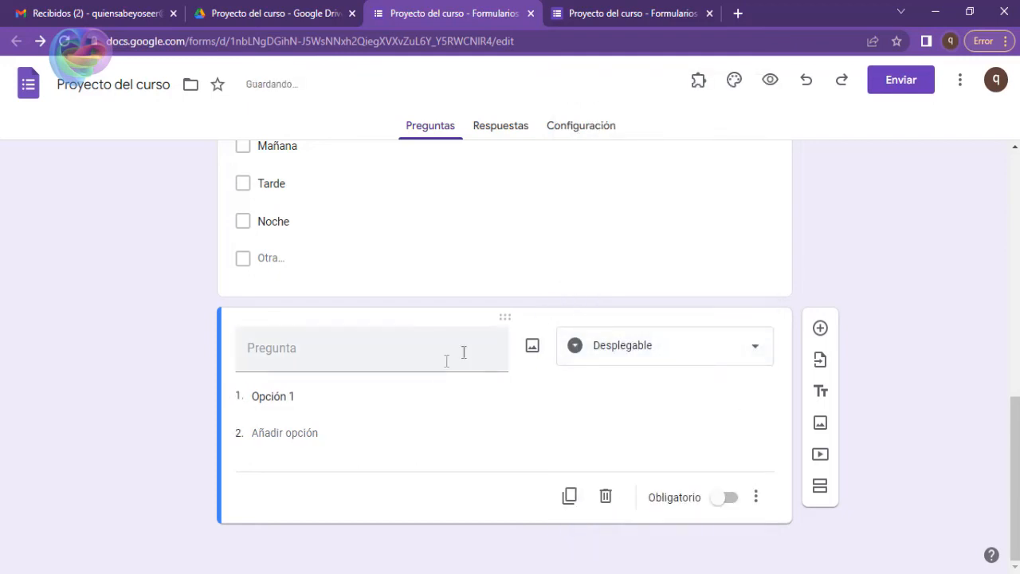
Enter Mañana and Terde as the first two options of the dropdown question.
left_click(314, 396)
type("Mañn")
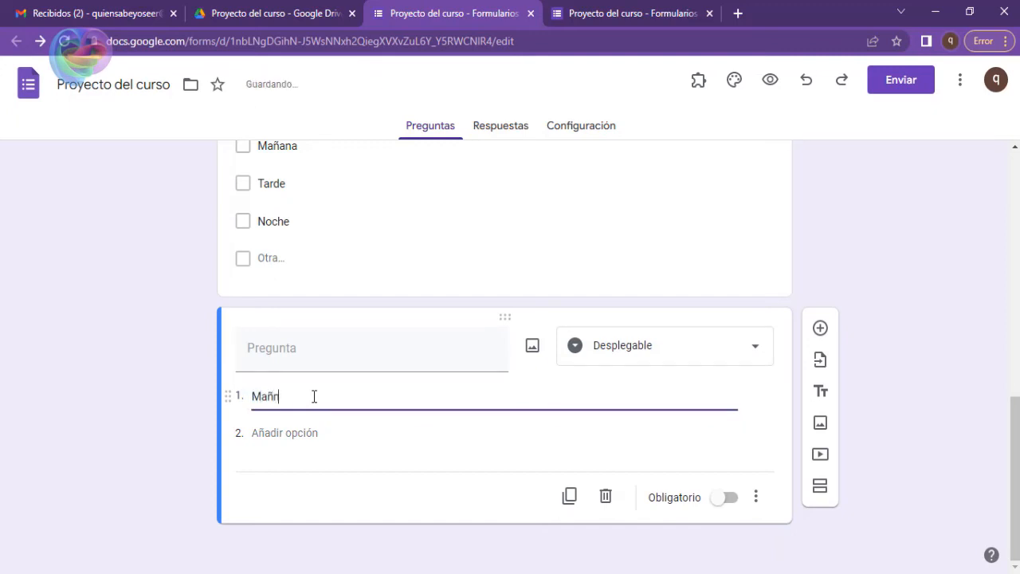
key("BackSpace")
type("ana")
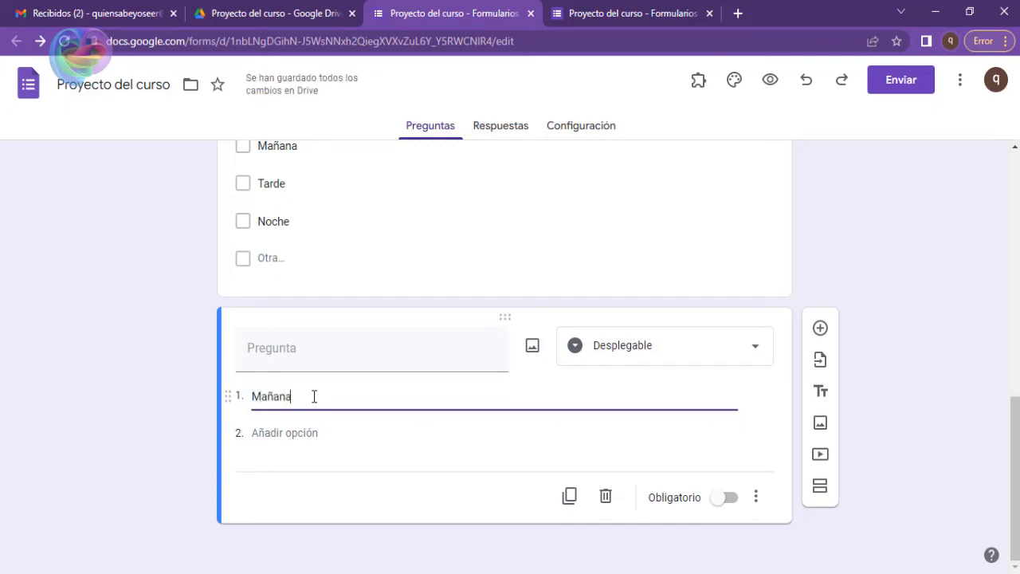
key("Return")
type("Te")
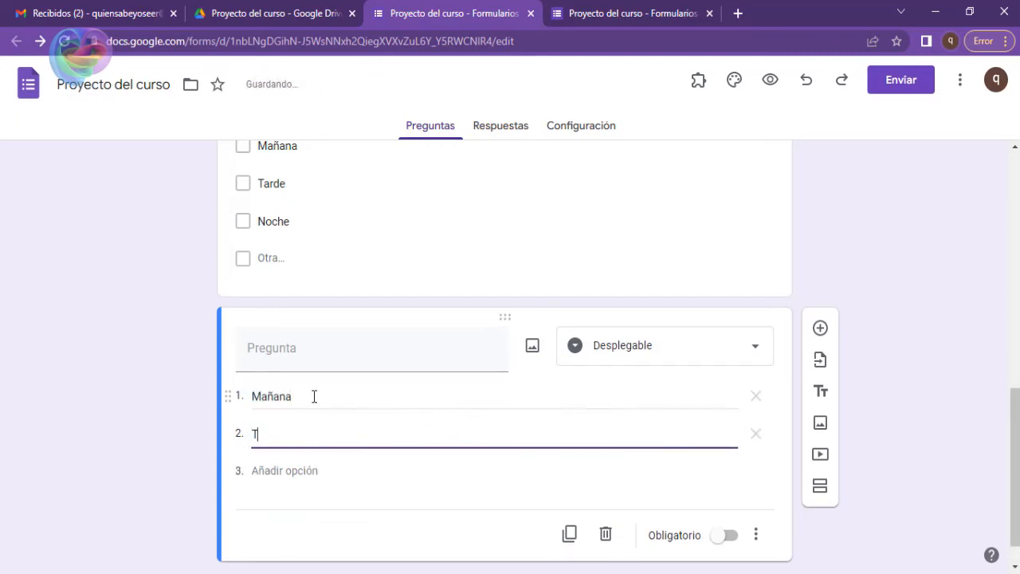
key("BackSpace")
key("BackSpace")
type("T")
key("BackSpace")
type("Terde")
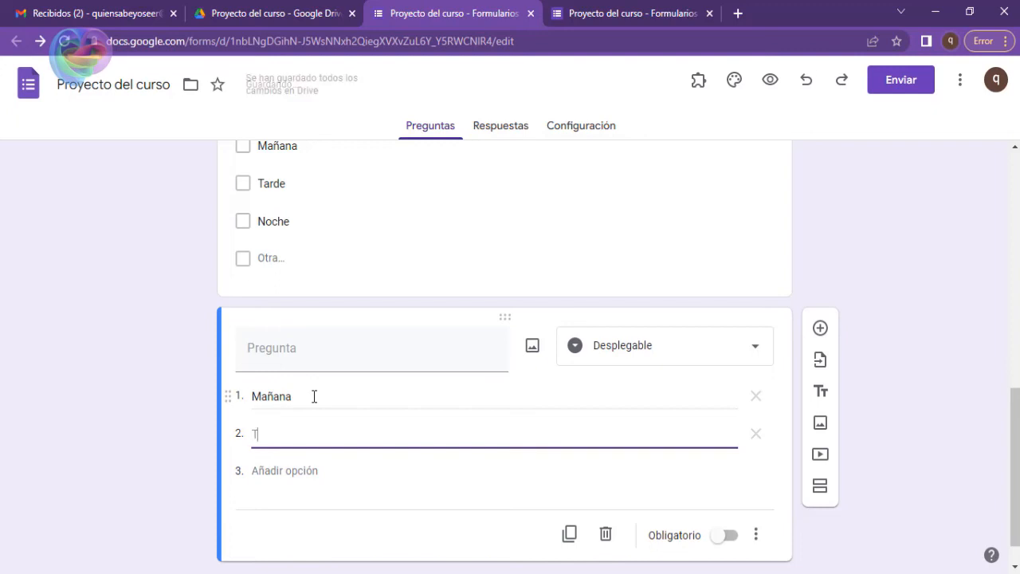
key("Return")
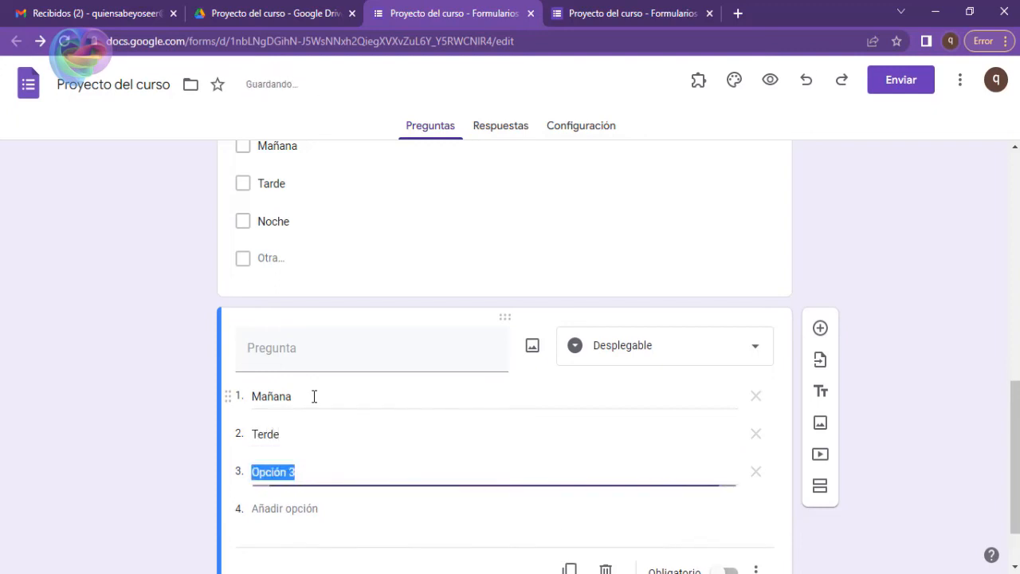
Correct the second dropdown option to Tarde and add Noche as the third option.
key("shift+Tab")
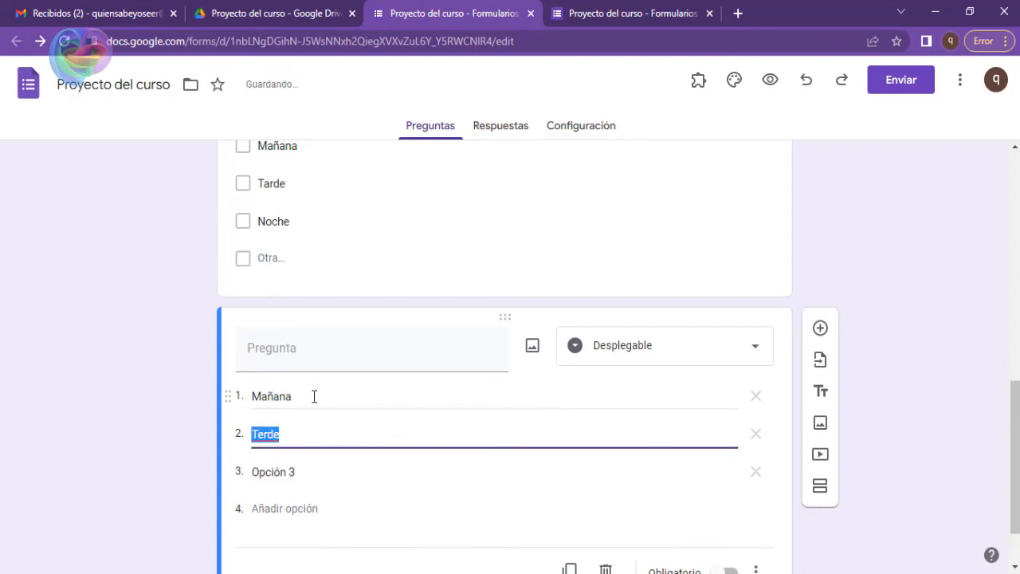
type("Tarde")
key("Return")
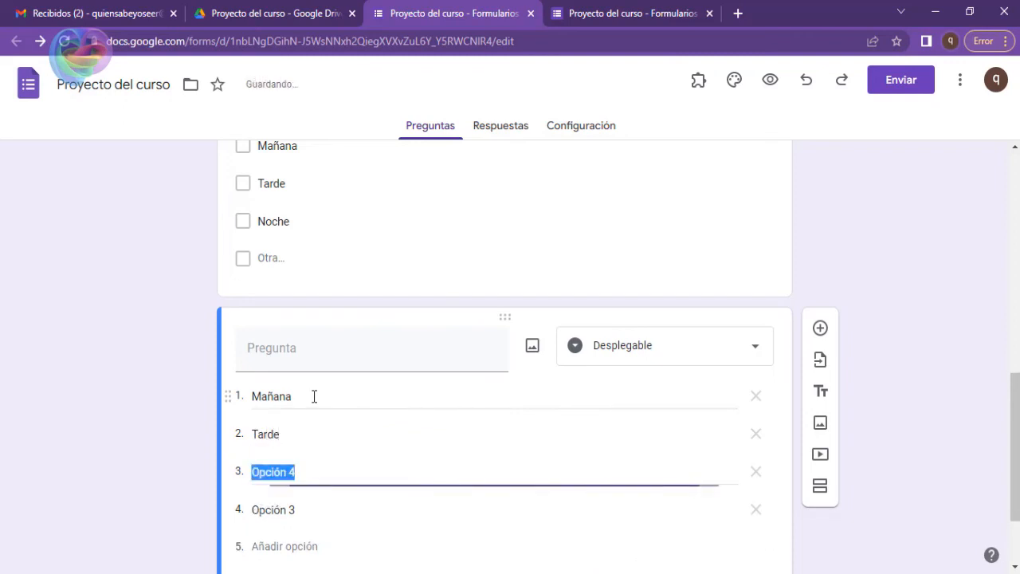
type("Noche")
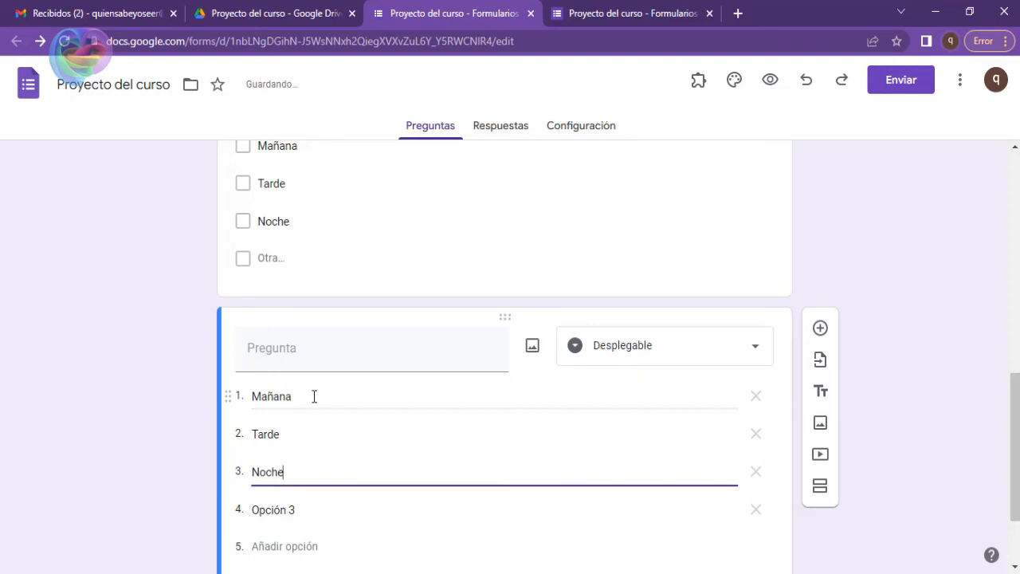
left_click(168, 377)
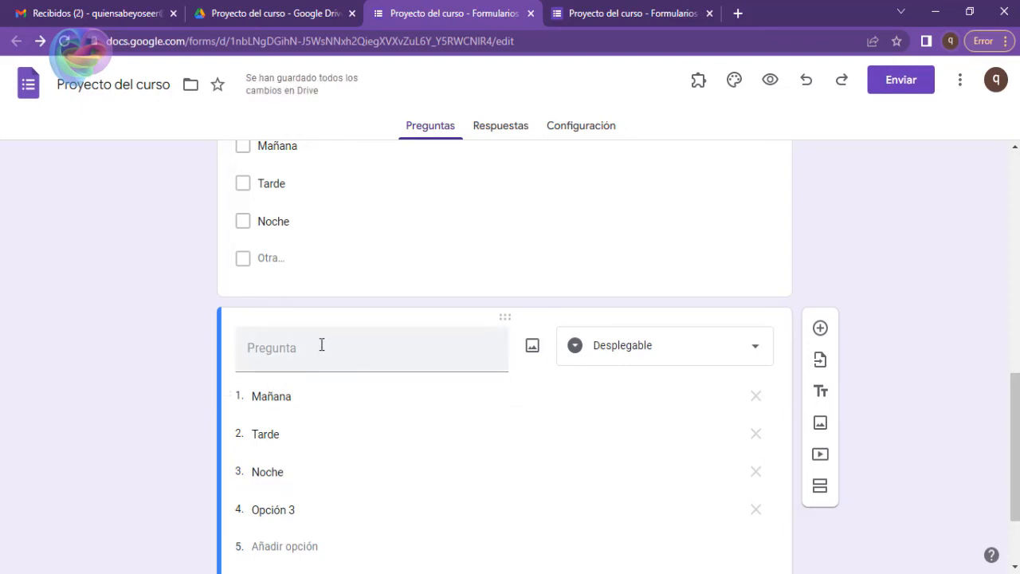
Title the dropdown question "Elije una opción:" using the copied question text.
scroll(321, 344, "down", 1)
scroll(319, 321, "up", 2)
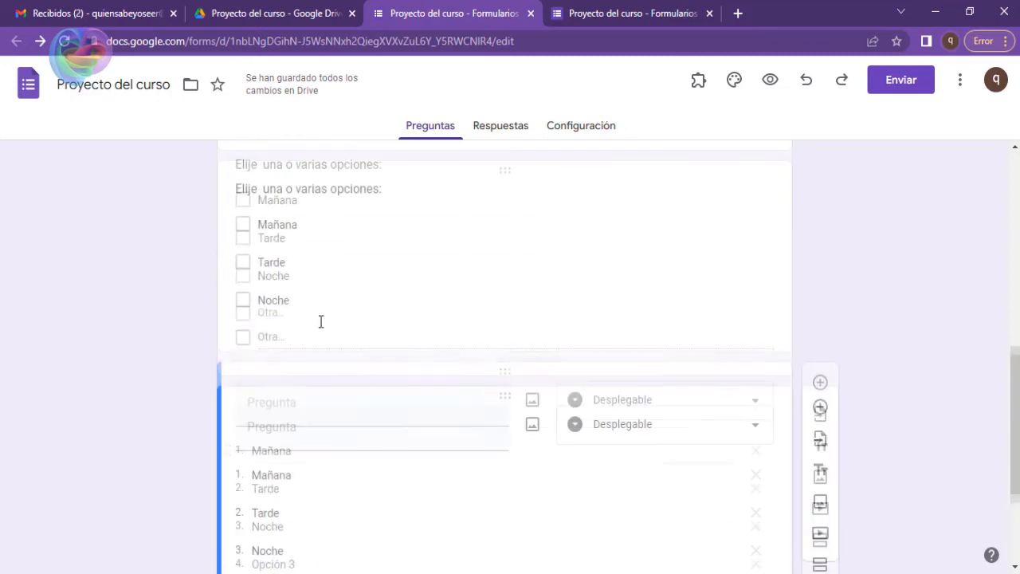
left_click(305, 428)
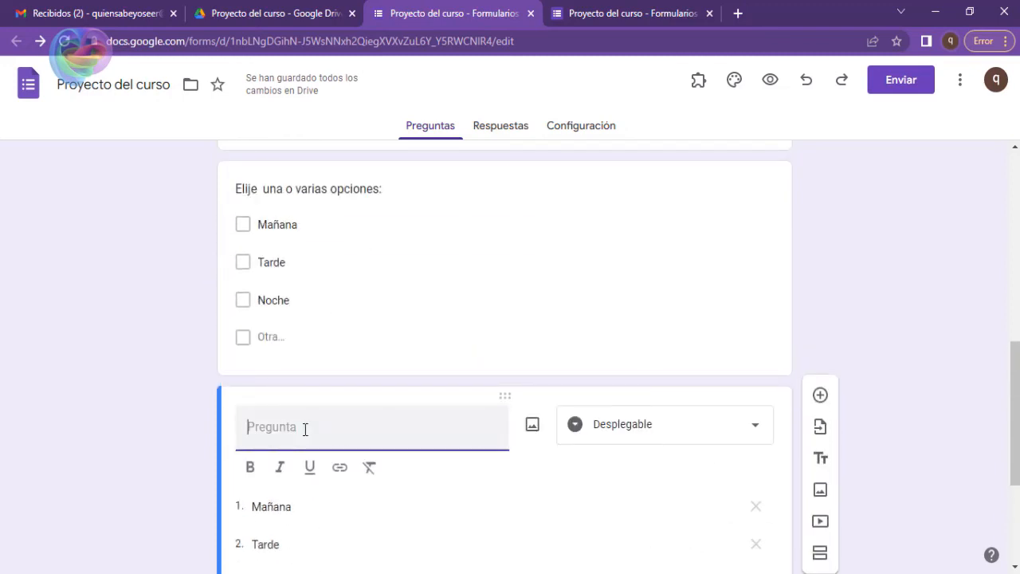
type("Elije  una opción:")
scroll(417, 414, "down", 3)
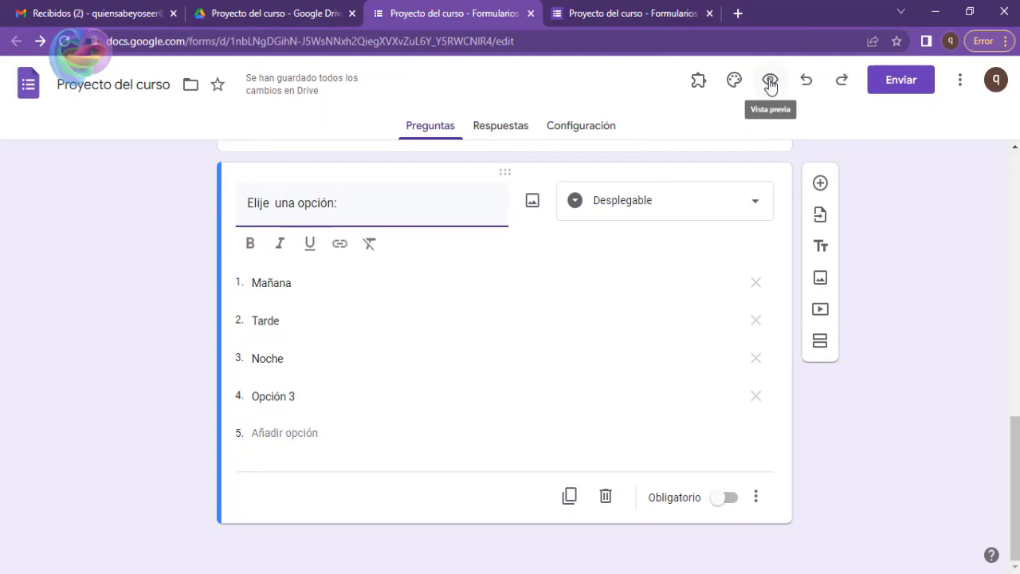
Preview the form, test the dropdown with Tarde, Mañana and finally Noche, and close the extra tabs to return to the editor.
left_click(770, 81)
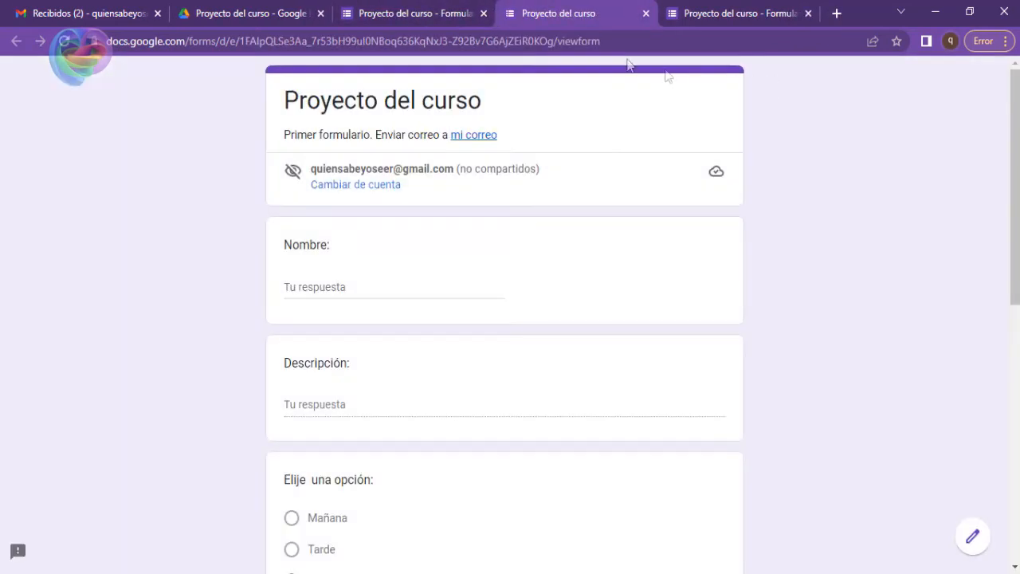
scroll(457, 159, "down", 6)
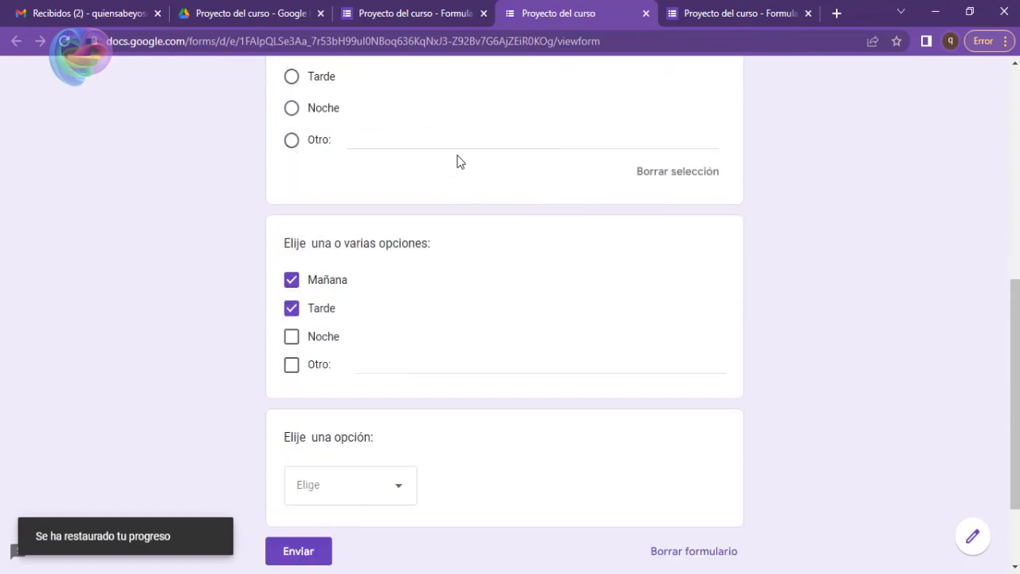
scroll(457, 160, "down", 2)
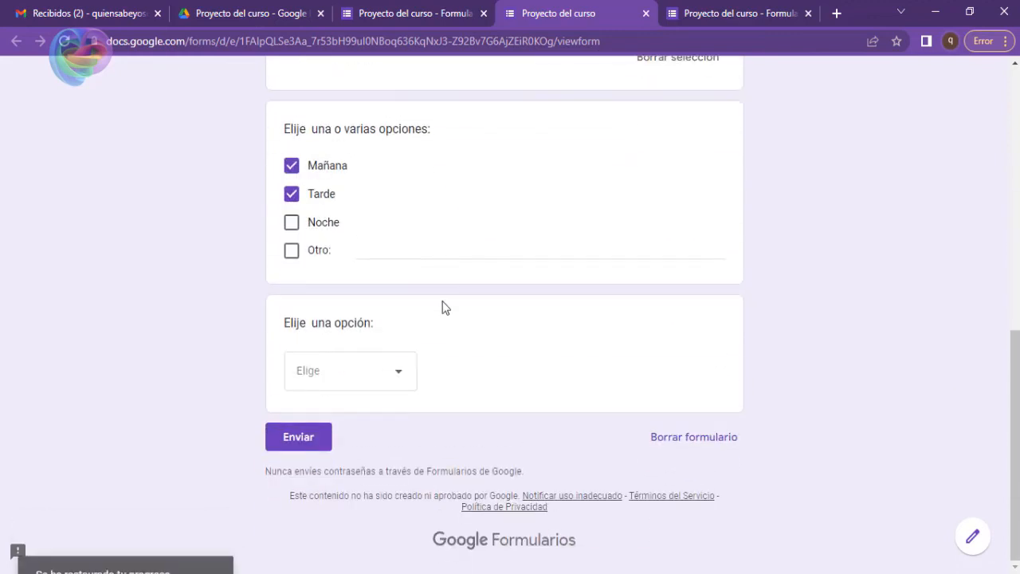
left_click(401, 380)
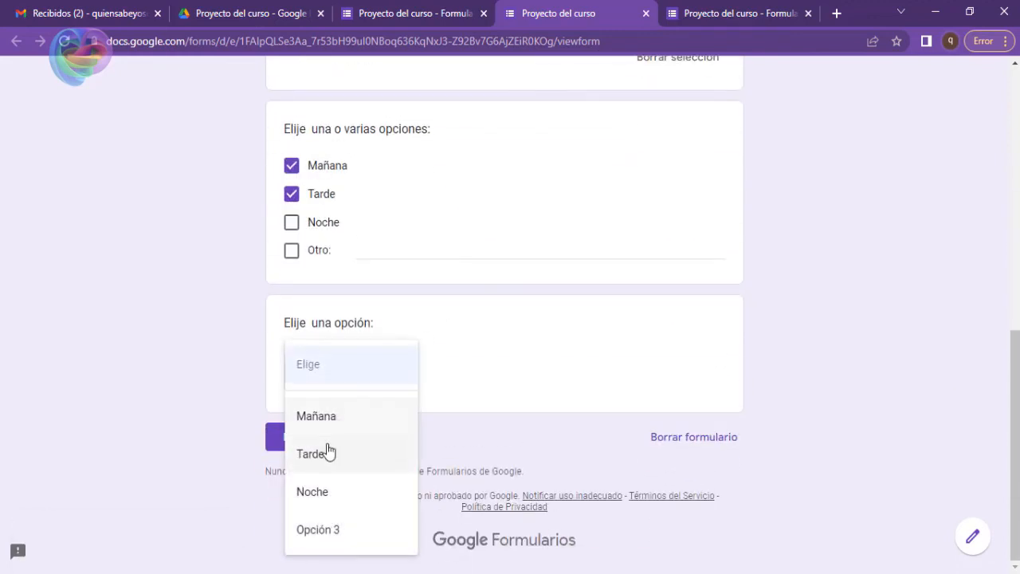
left_click(372, 457)
left_click(408, 374)
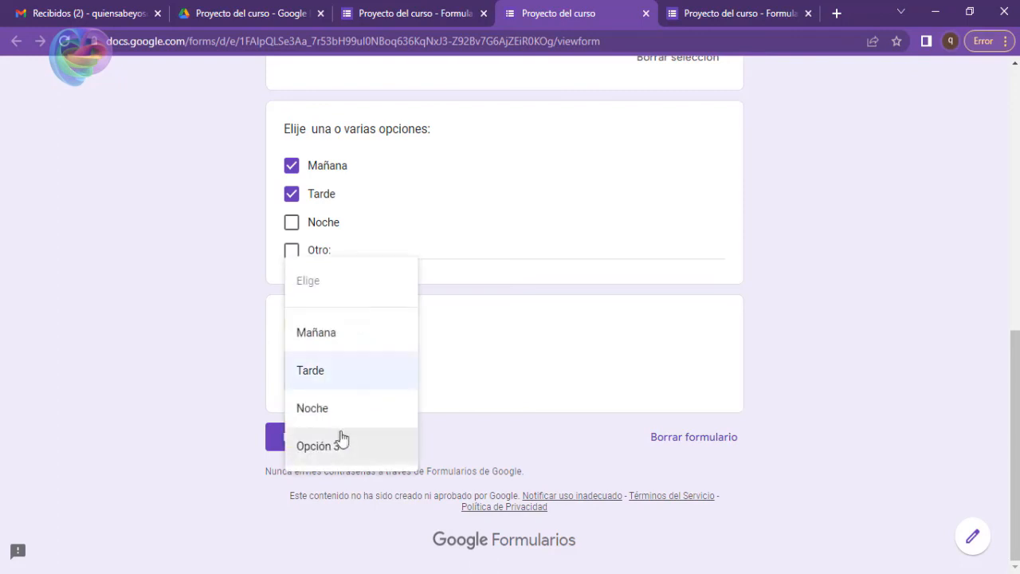
left_click(328, 334)
left_click(390, 379)
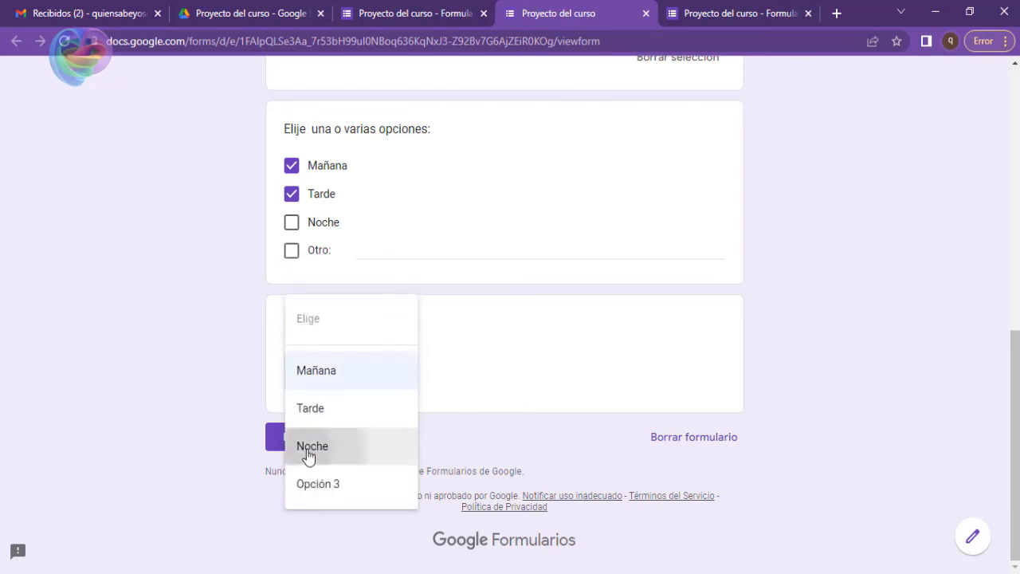
left_click(309, 451)
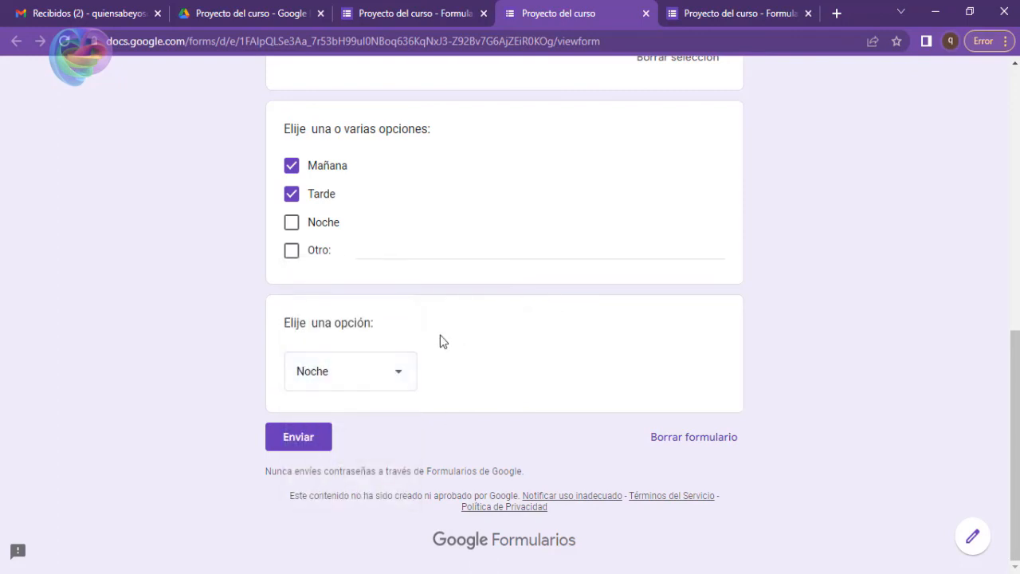
middle_click(703, 11)
middle_click(646, 9)
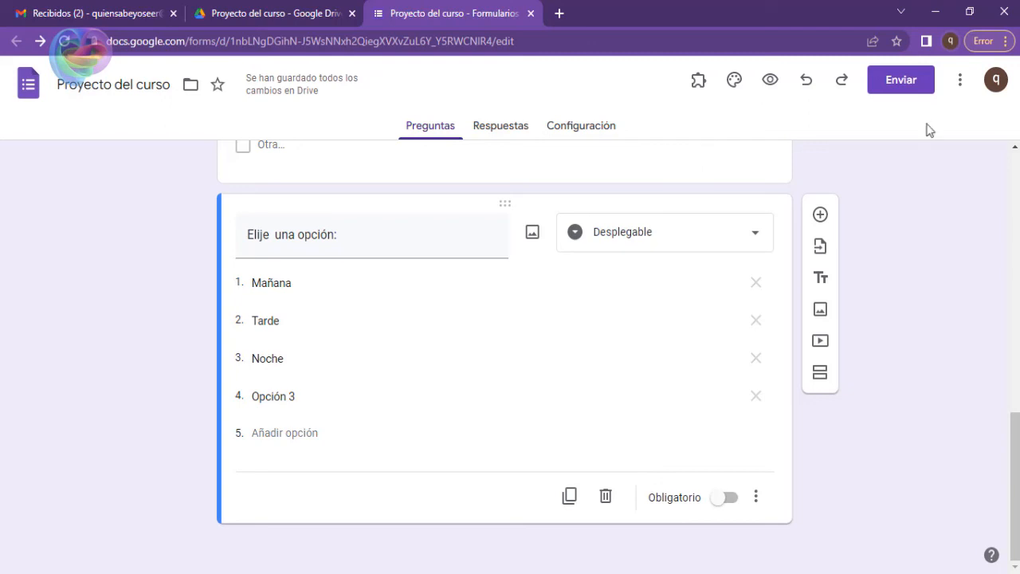
Add an Escala lineal question titled "Calificación:" below the dropdown question.
left_click(821, 215)
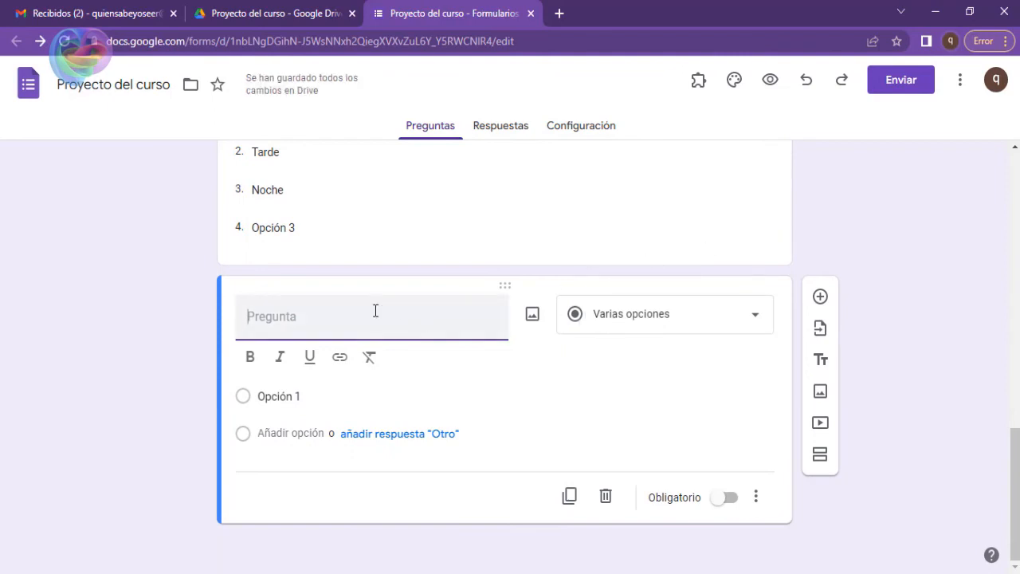
left_click(581, 322)
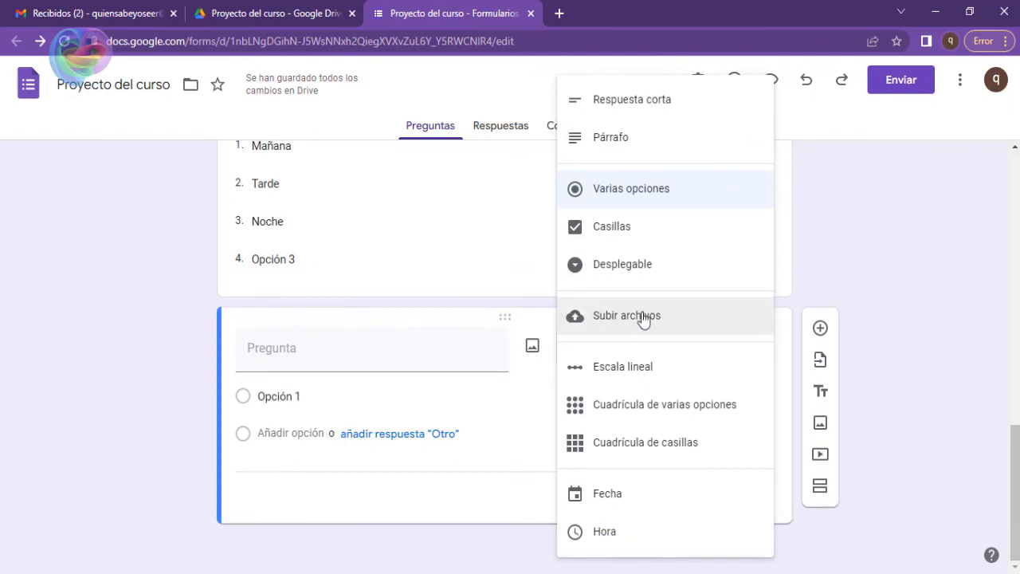
left_click(621, 371)
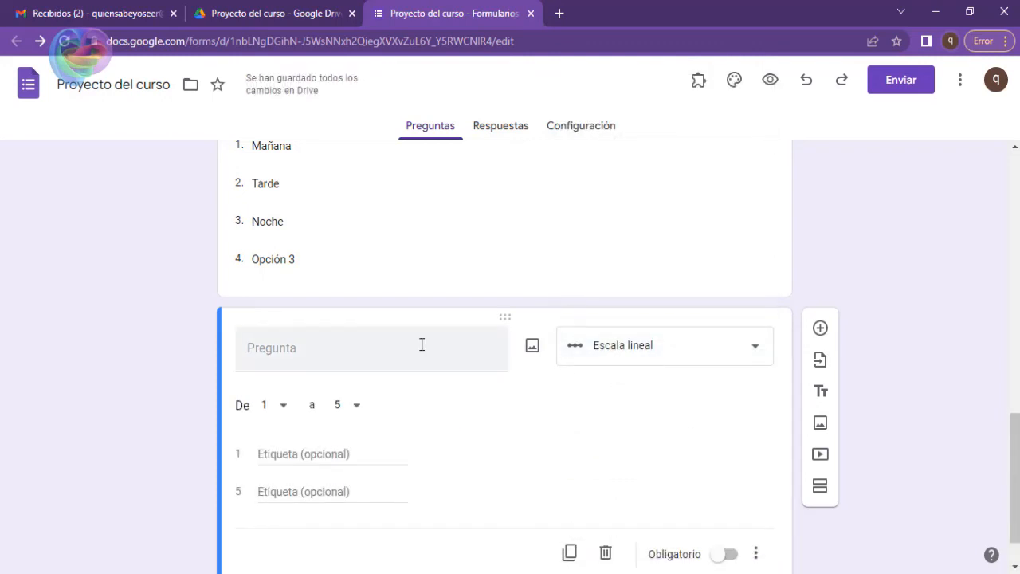
left_click(422, 345)
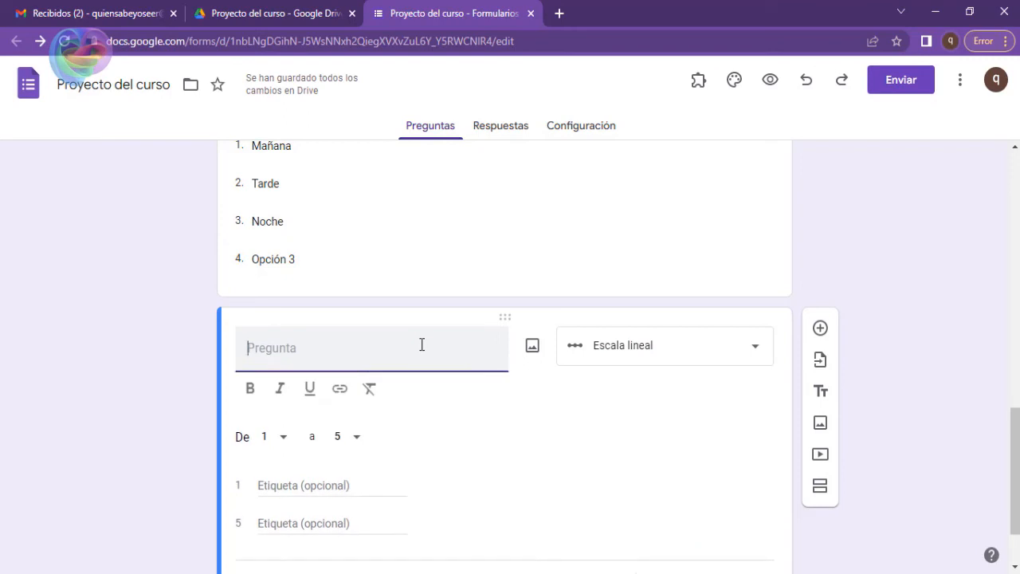
type("Calificaci")
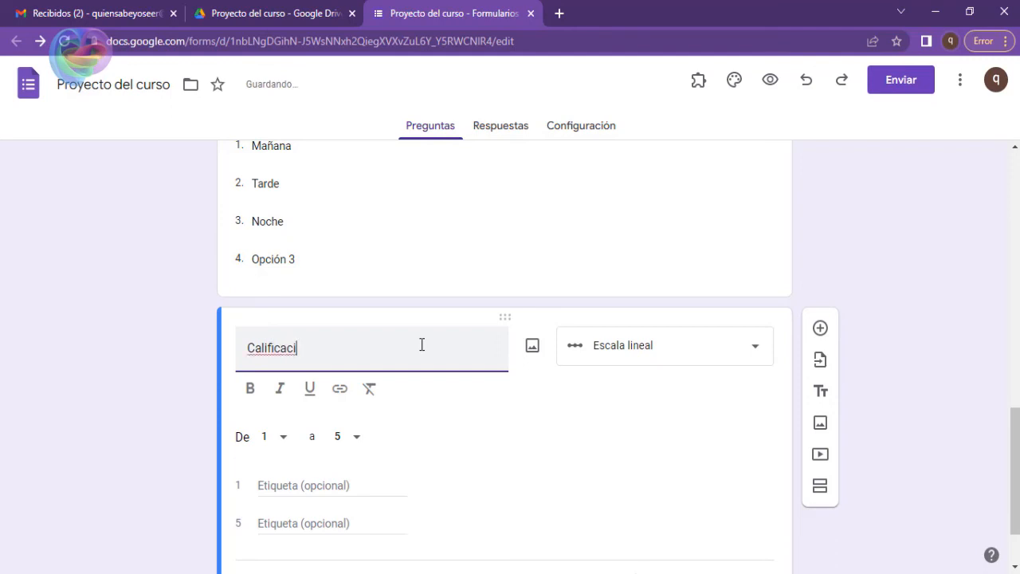
type("ón:")
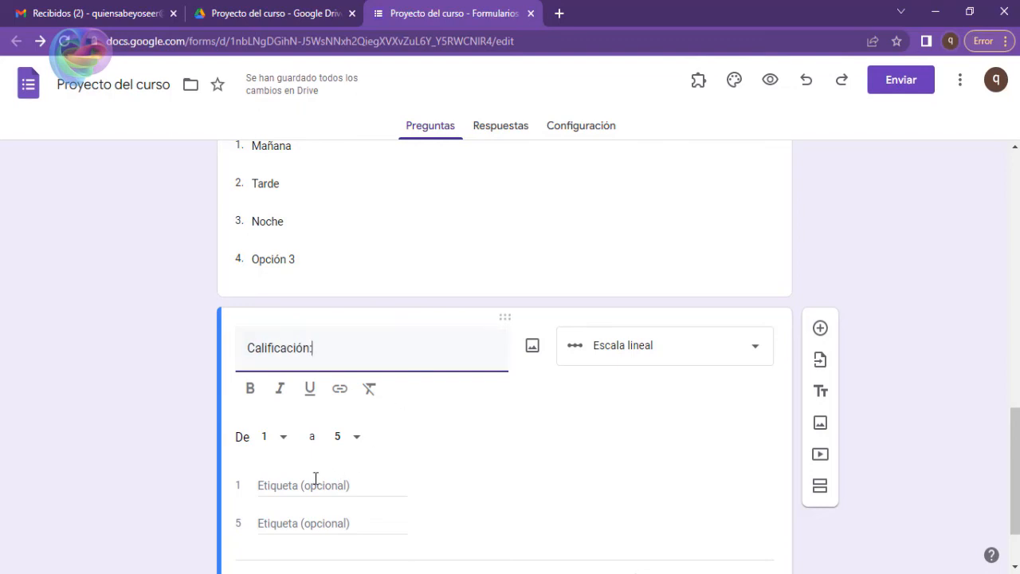
Set the range of the Calificación scale from 1 to 5.
scroll(293, 421, "down", 1)
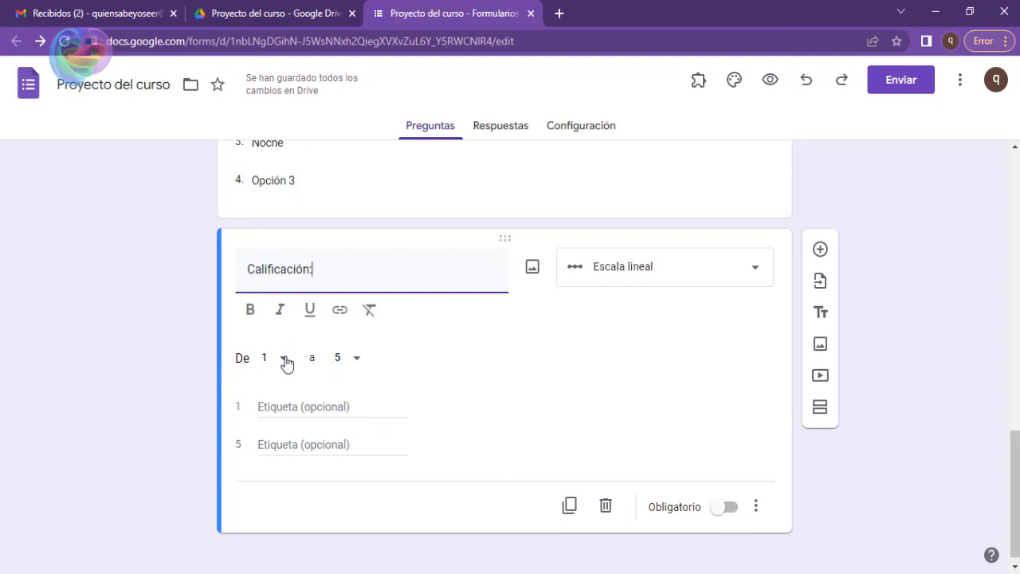
left_click(286, 363)
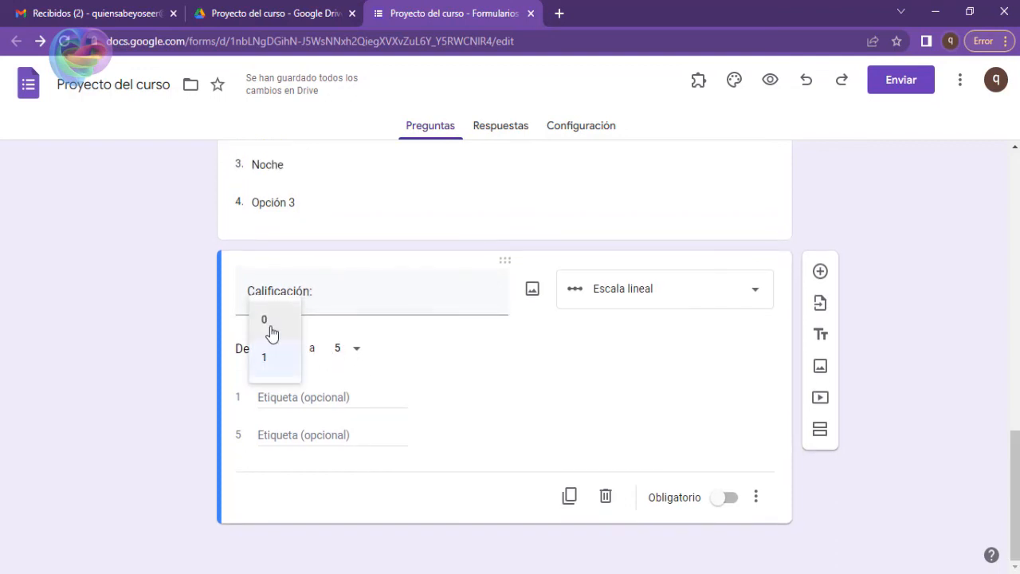
left_click(266, 360)
left_click(356, 351)
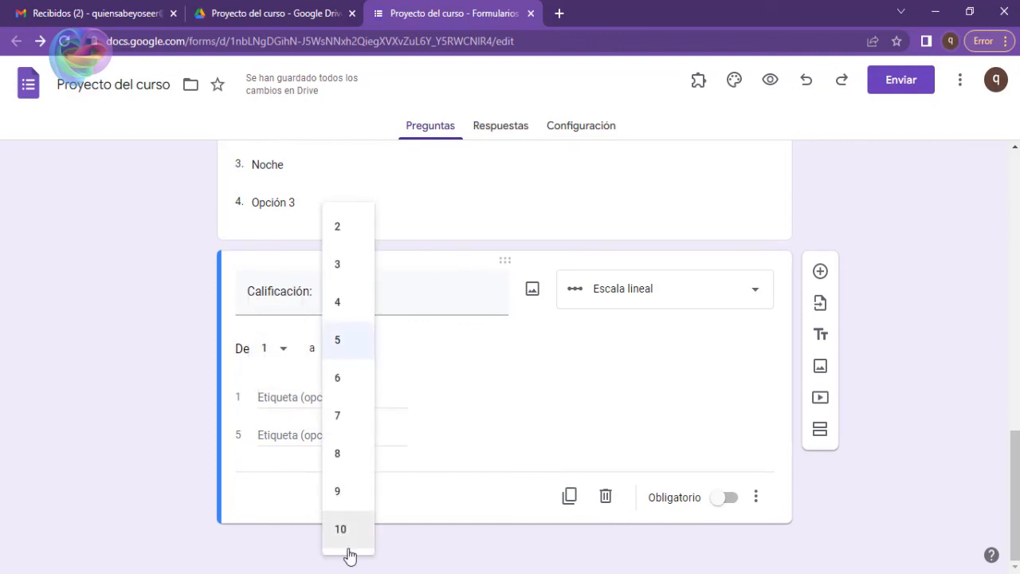
left_click(360, 357)
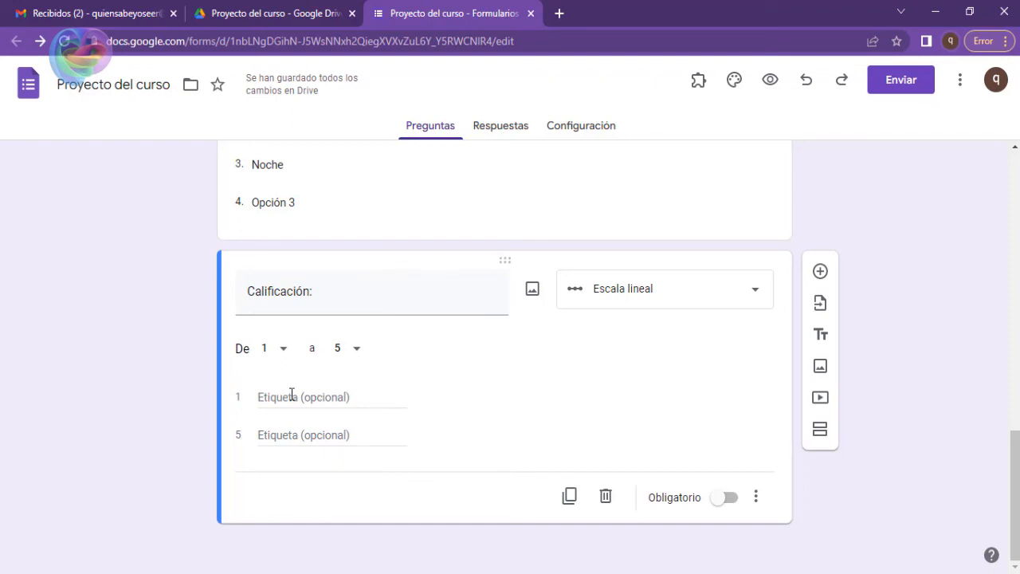
Label the low end of the scale Malo and the high end Bueno.
left_click(291, 394)
type("Malo")
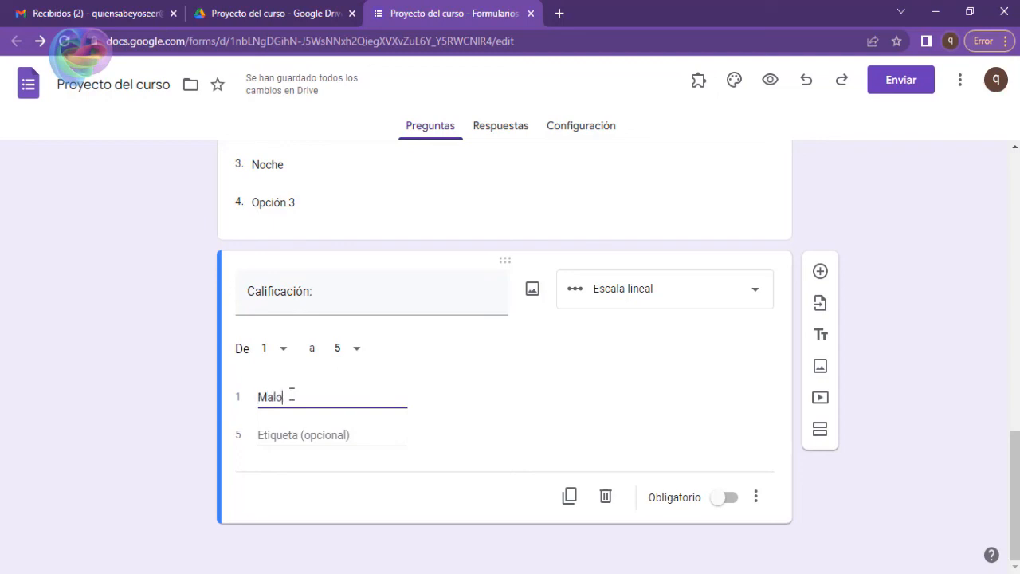
key("Tab")
type("Bueno")
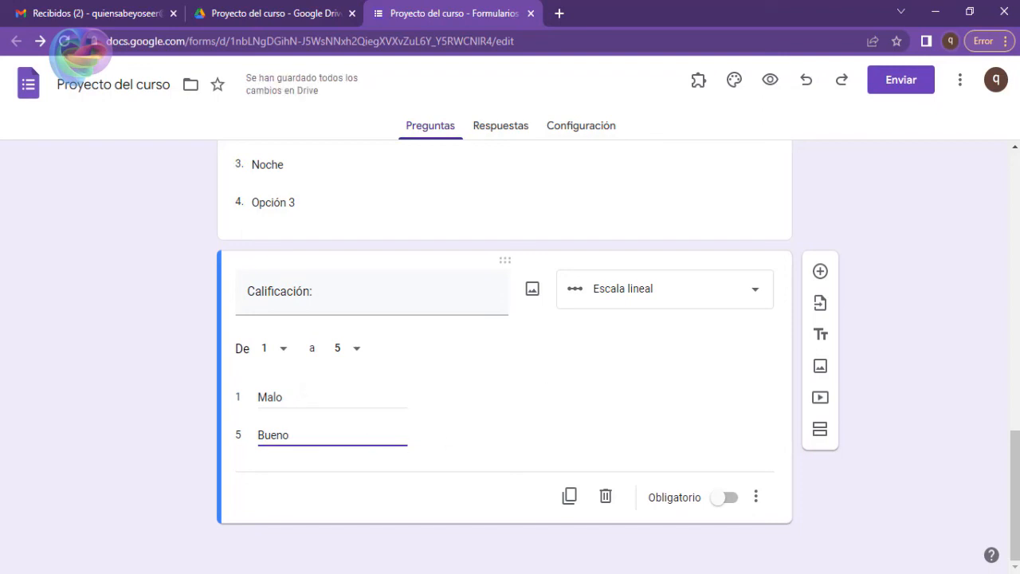
left_click(661, 430)
Preview the form and test the Calificación ratings 3, 2, 1 and 4, finishing with 5 selected.
left_click(771, 81)
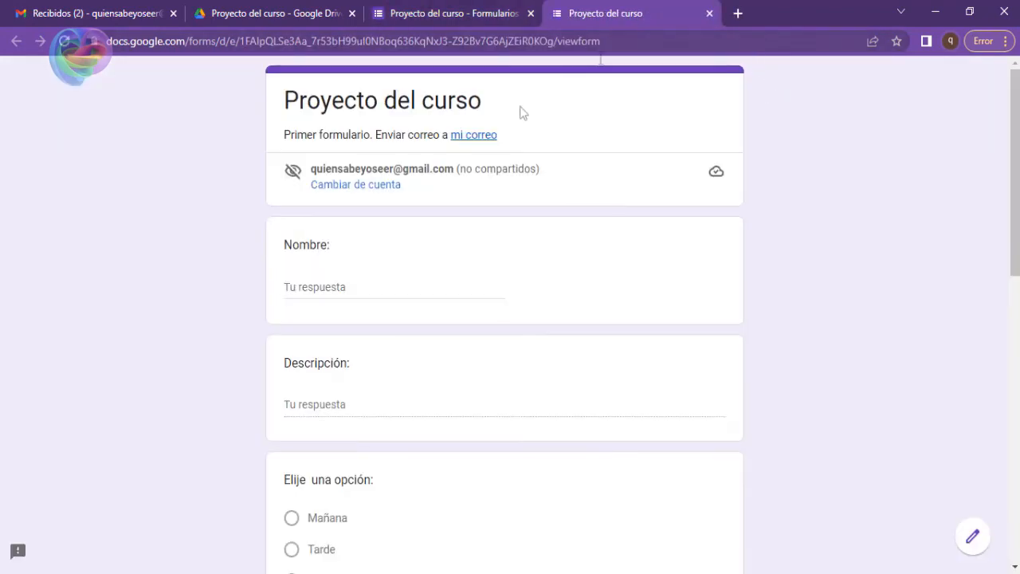
scroll(439, 163, "down", 7)
scroll(439, 162, "down", 3)
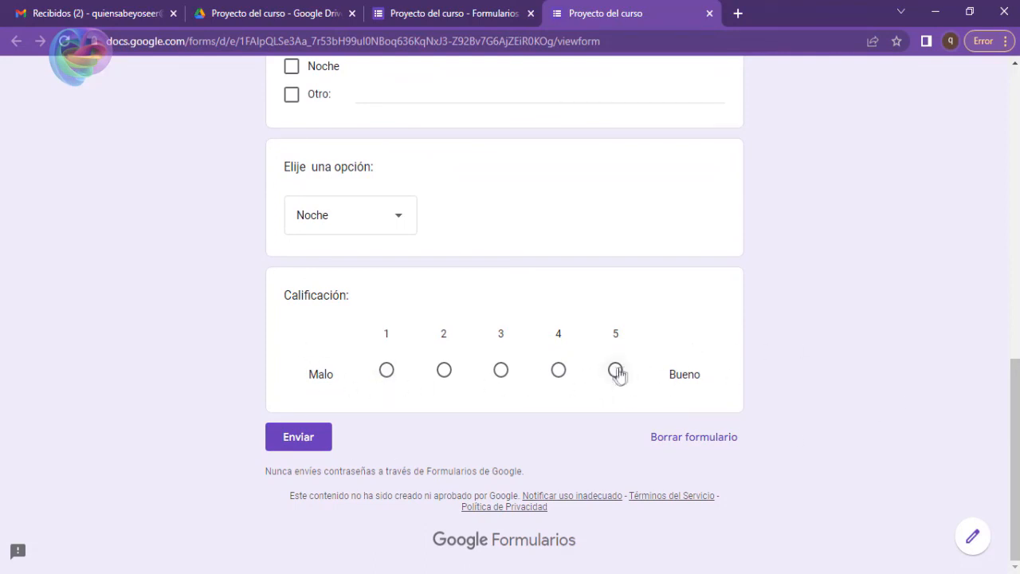
left_click(502, 375)
left_click(443, 371)
left_click(388, 372)
left_click(557, 372)
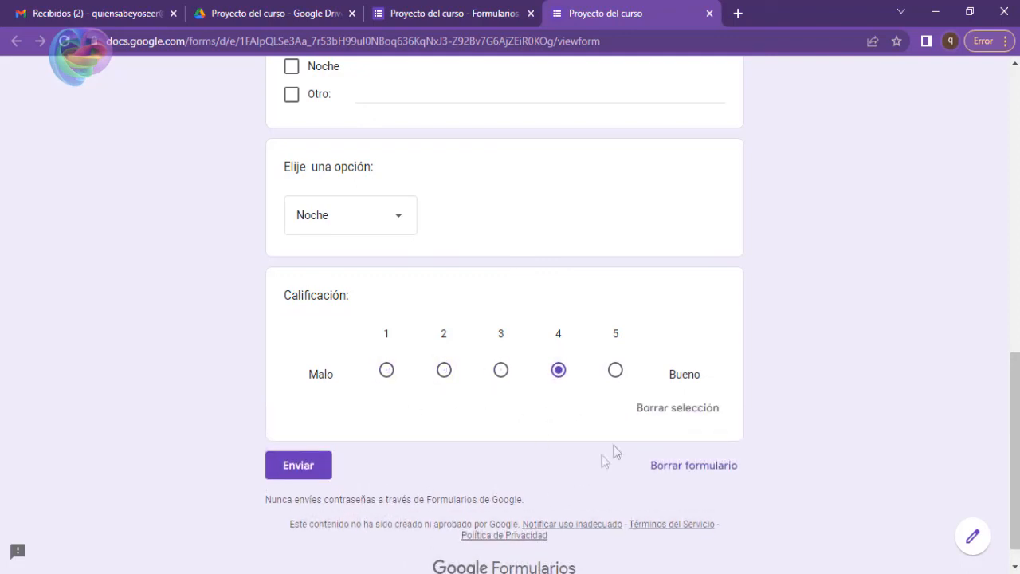
left_click(615, 375)
Review the multiple-choice, checkbox, dropdown and scale answers in the preview, and close it to return to the editor.
scroll(589, 439, "up", 4)
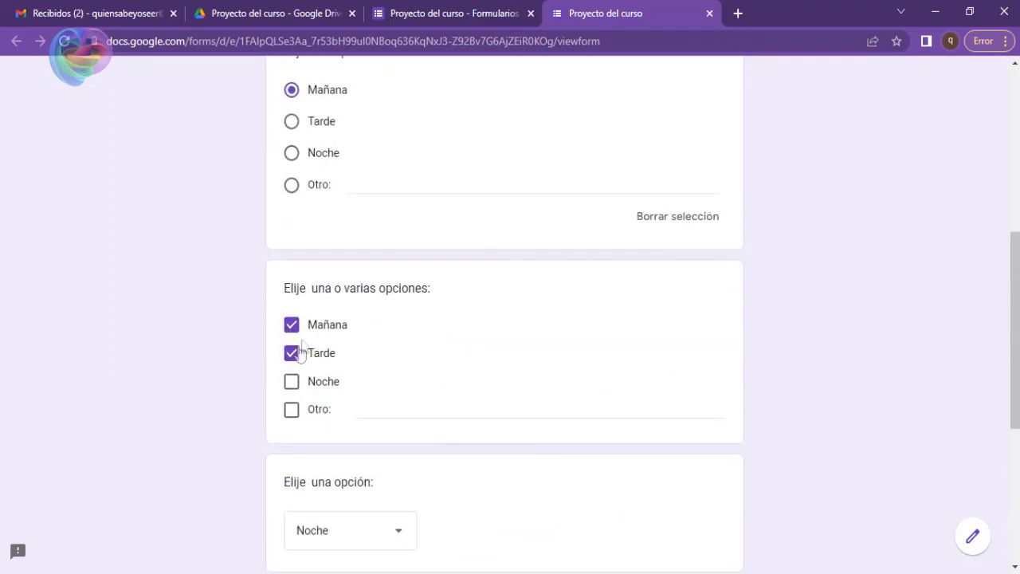
scroll(461, 459, "down", 3)
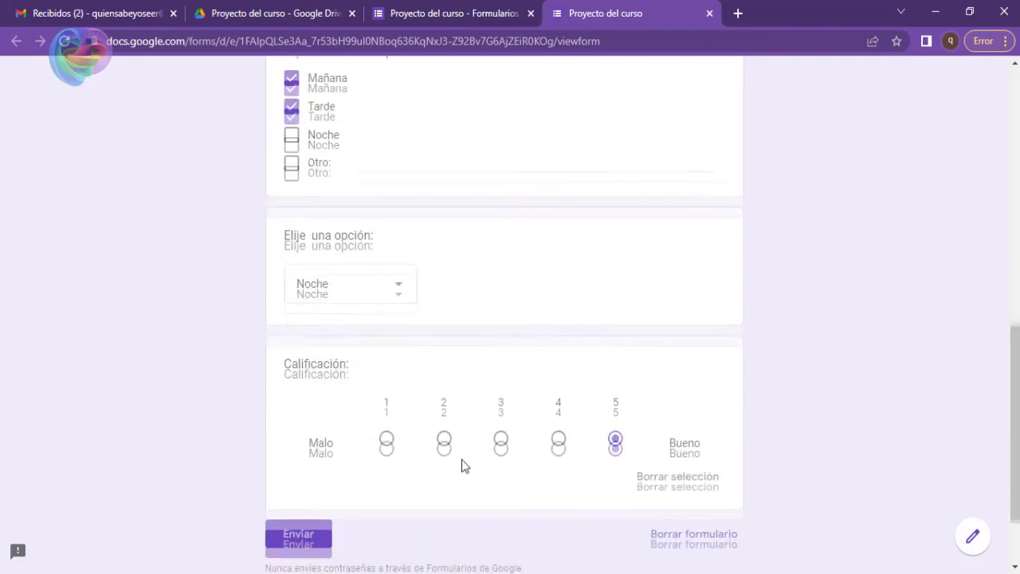
scroll(461, 459, "down", 1)
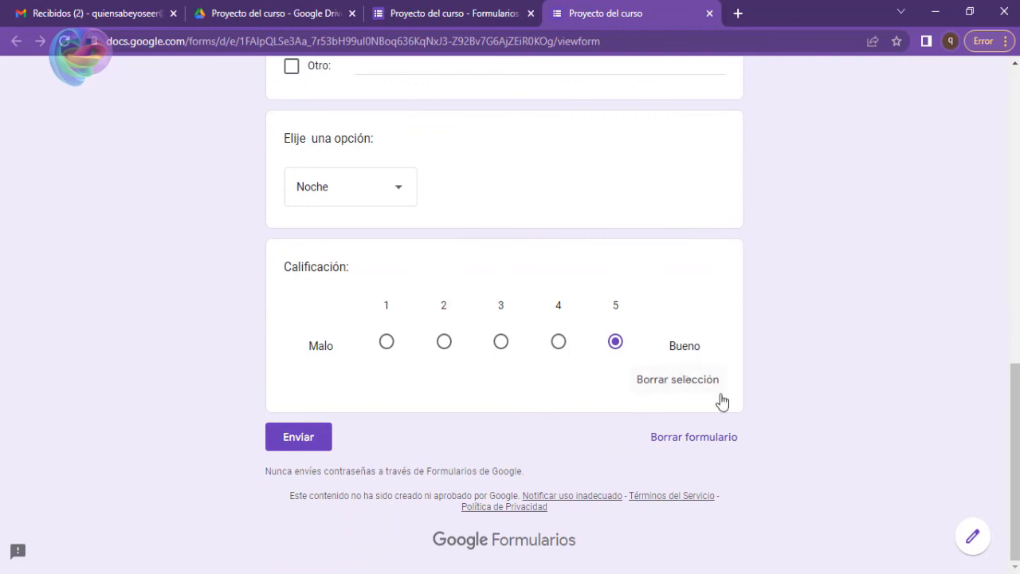
middle_click(619, 16)
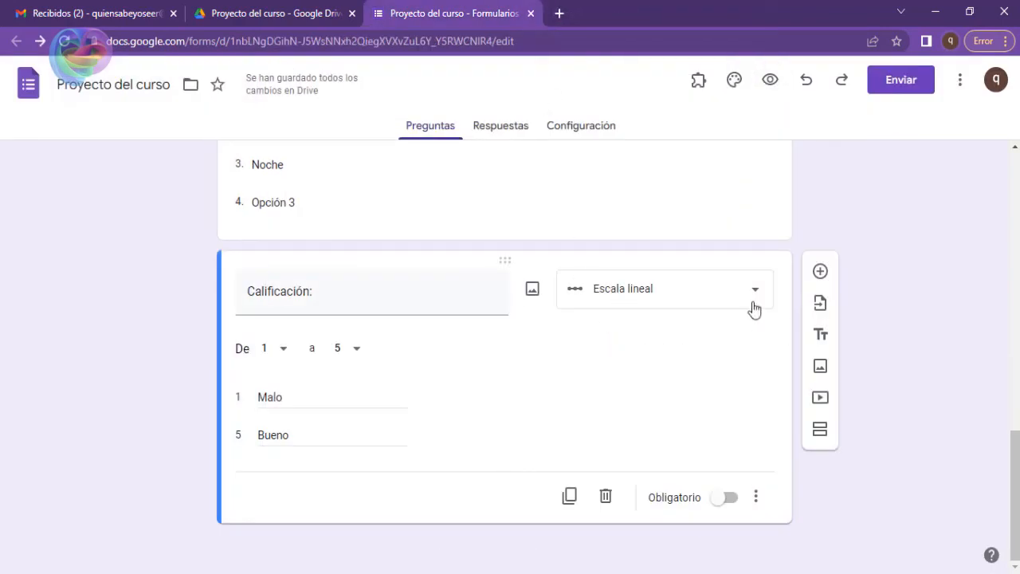
Reopen the form preview and look over the questions from the title to the dropdown.
left_click(769, 81)
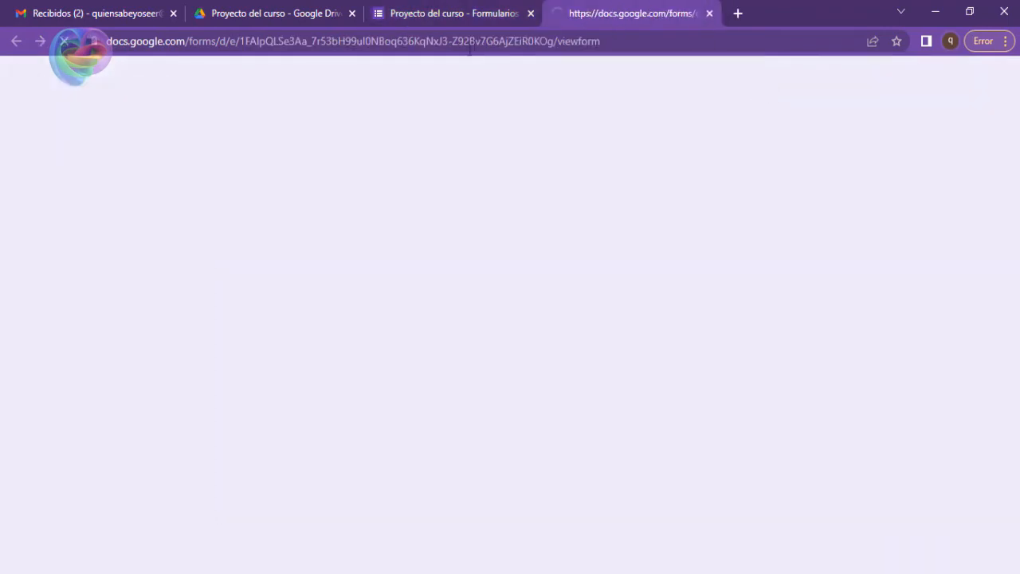
scroll(423, 248, "down", 4)
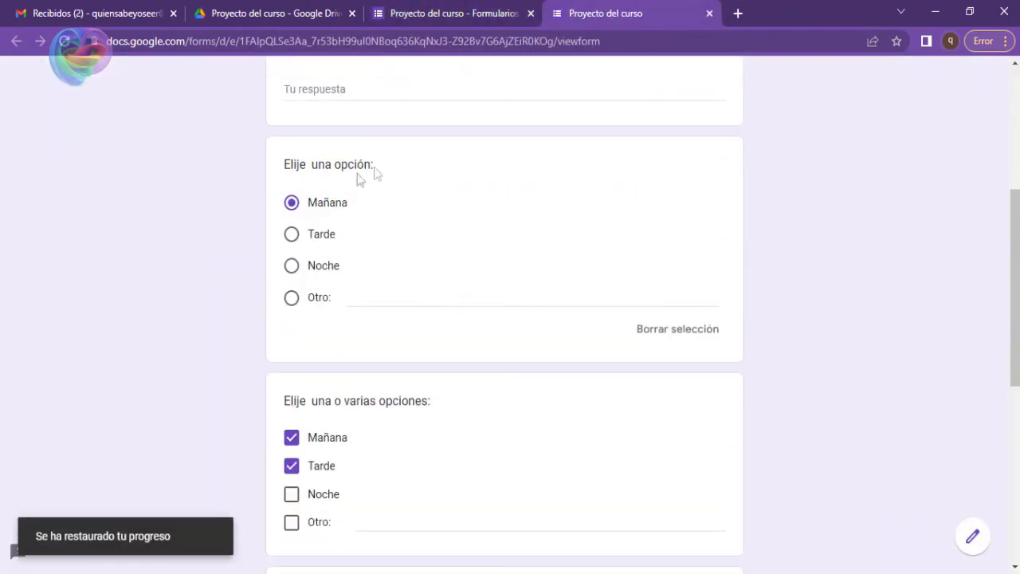
scroll(520, 301, "up", 3)
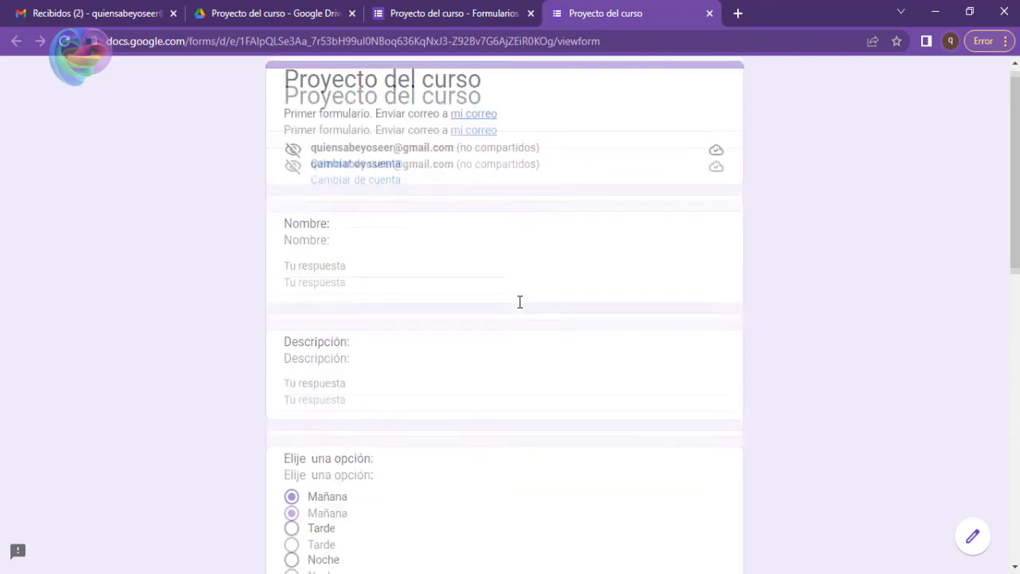
scroll(520, 301, "down", 5)
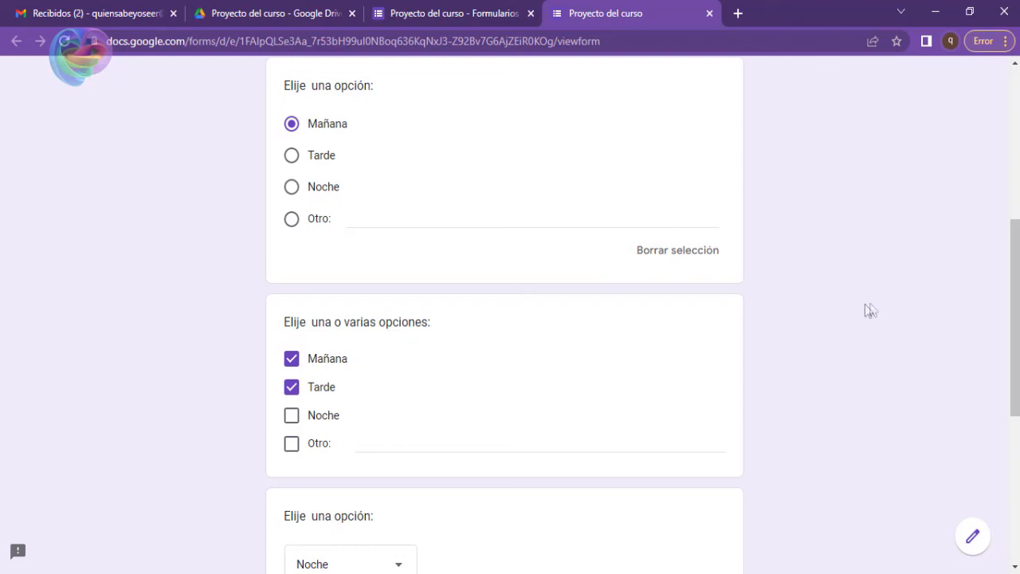
Check the remaining previewed questions down to Calificación, open the form for editing from the preview, and look through its questions.
scroll(815, 310, "down", 3)
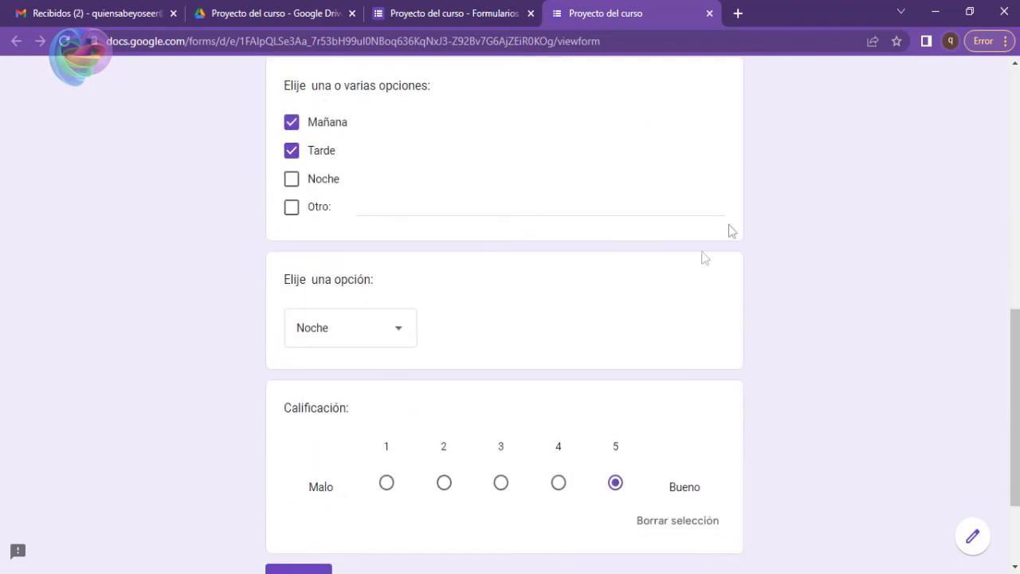
left_click(973, 540)
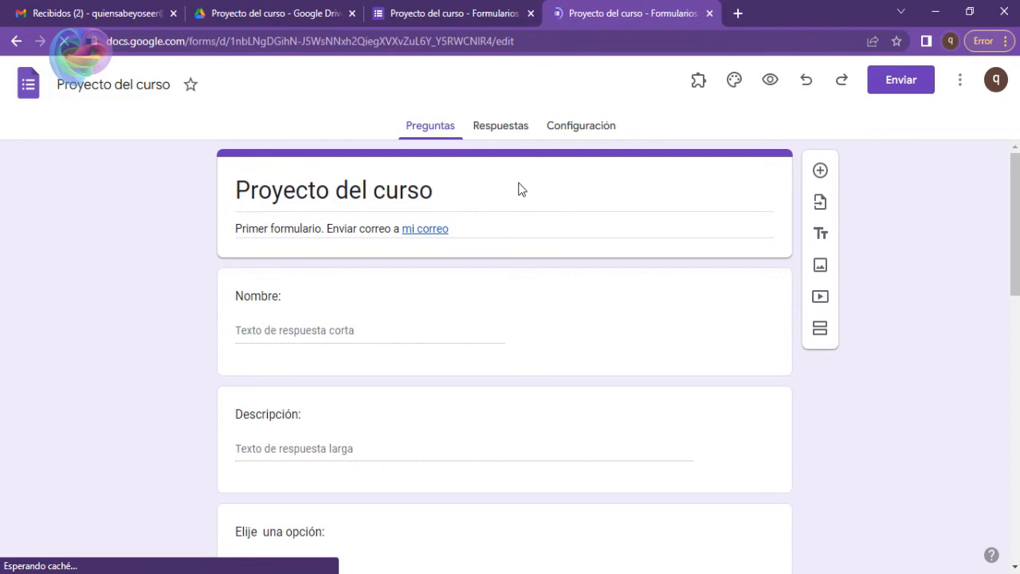
scroll(518, 198, "down", 4)
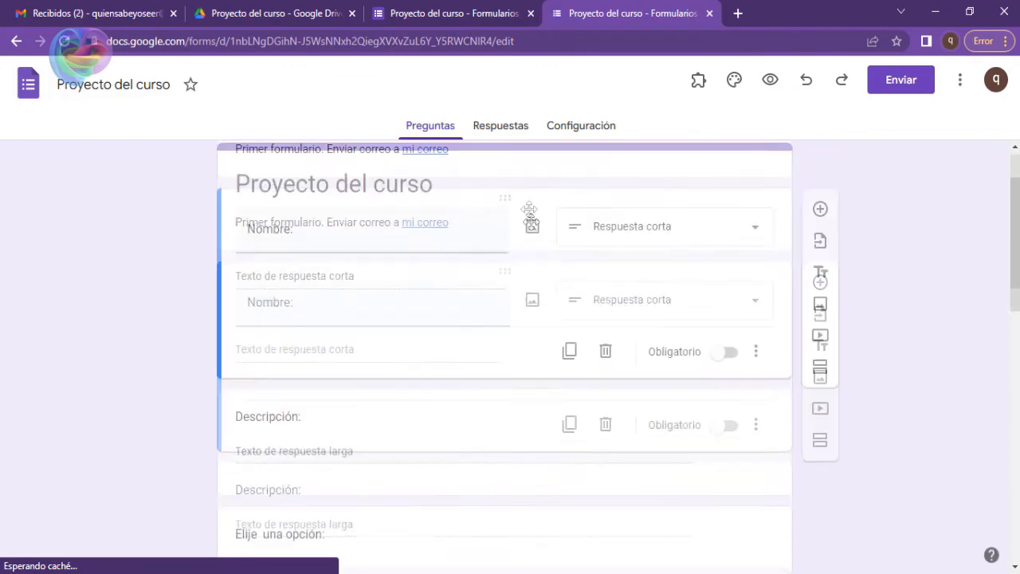
scroll(532, 246, "down", 7)
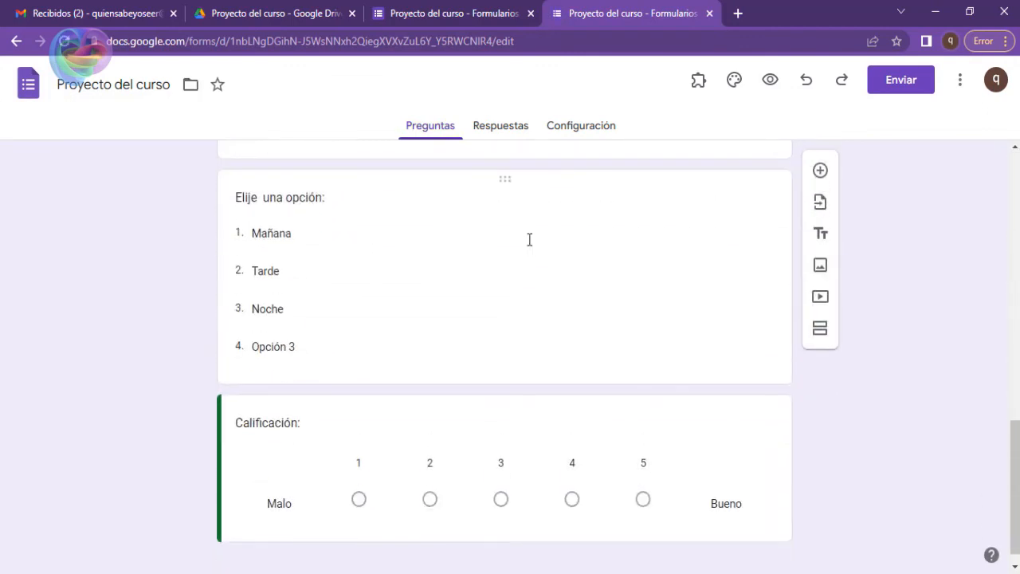
scroll(532, 246, "up", 12)
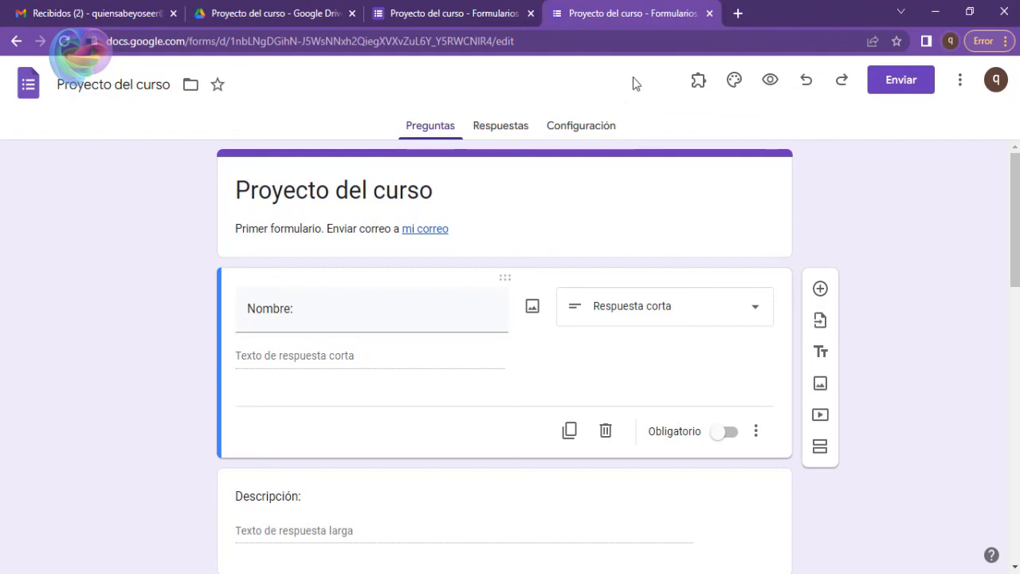
Preview the form from this editor, look over the multiple-choice and checkbox questions, and close the preview.
left_click(768, 83)
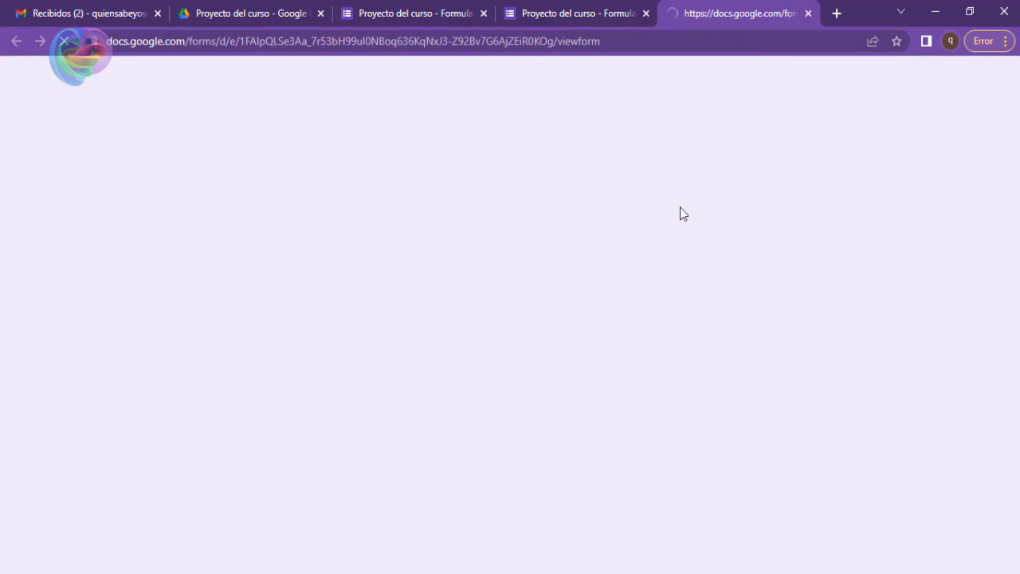
scroll(661, 312, "down", 4)
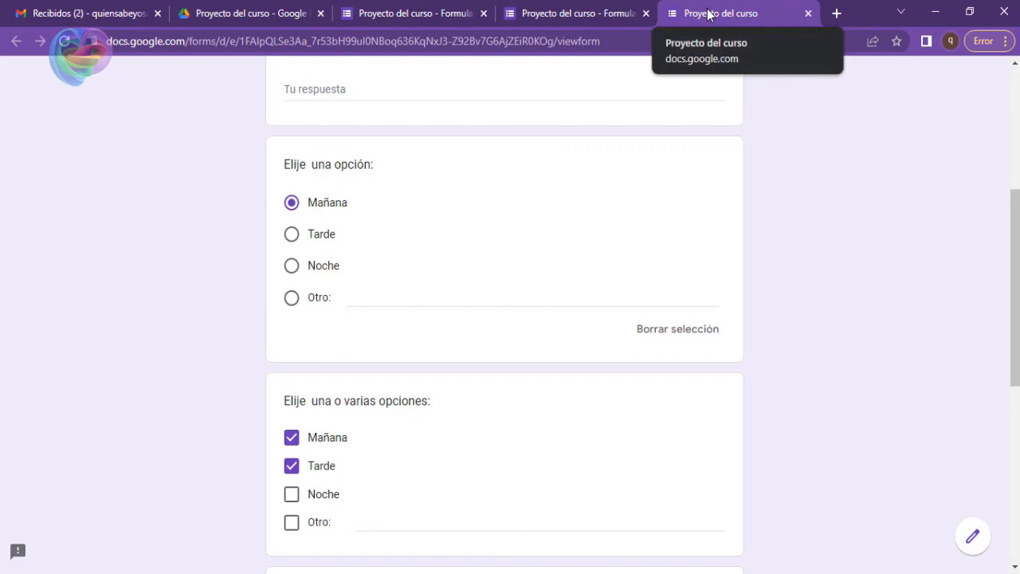
middle_click(707, 14)
Select the Calificación question and review the available question types, keeping Escala lineal.
scroll(726, 347, "down", 3)
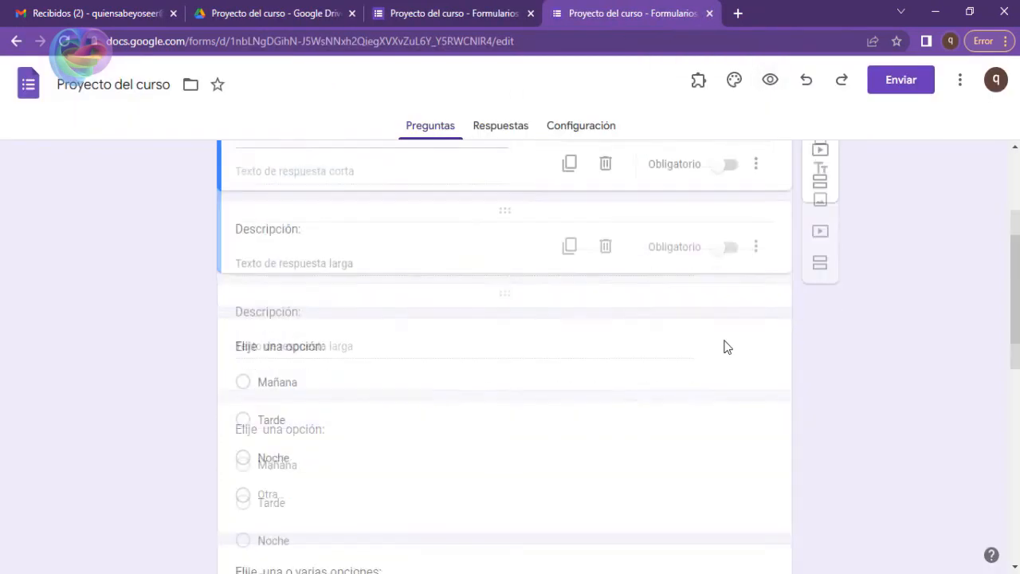
scroll(725, 347, "down", 5)
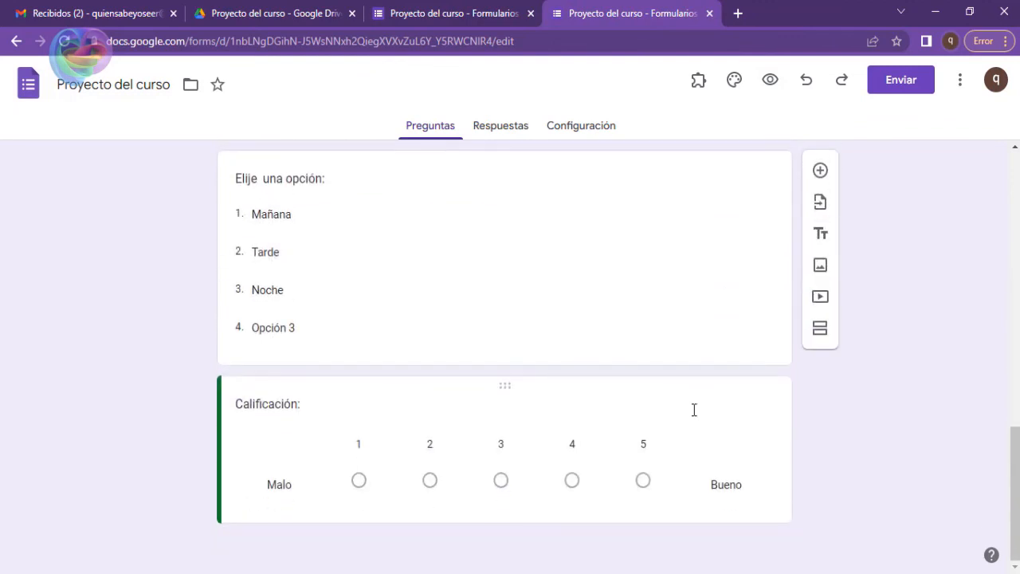
left_click(694, 410)
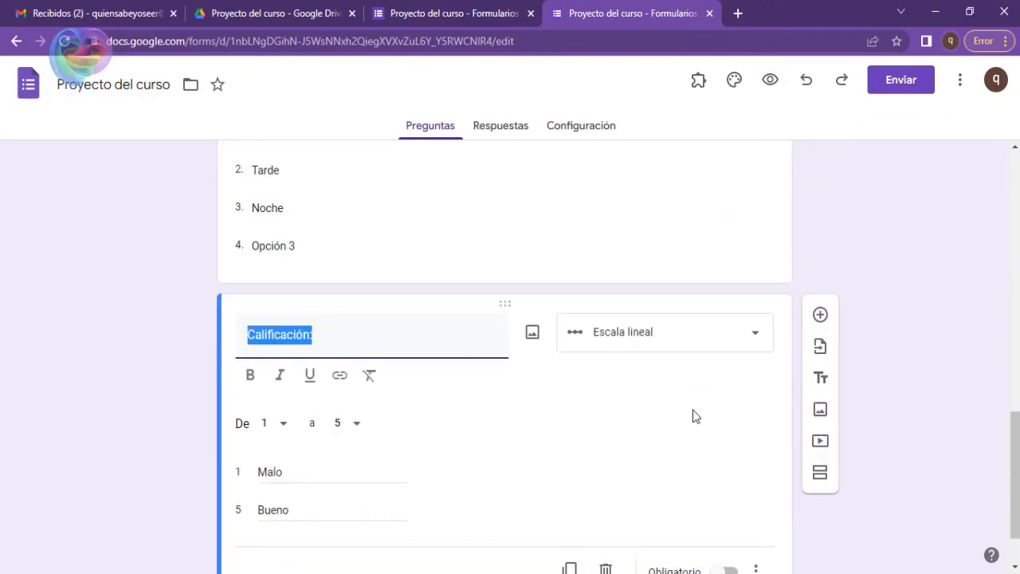
left_click(754, 335)
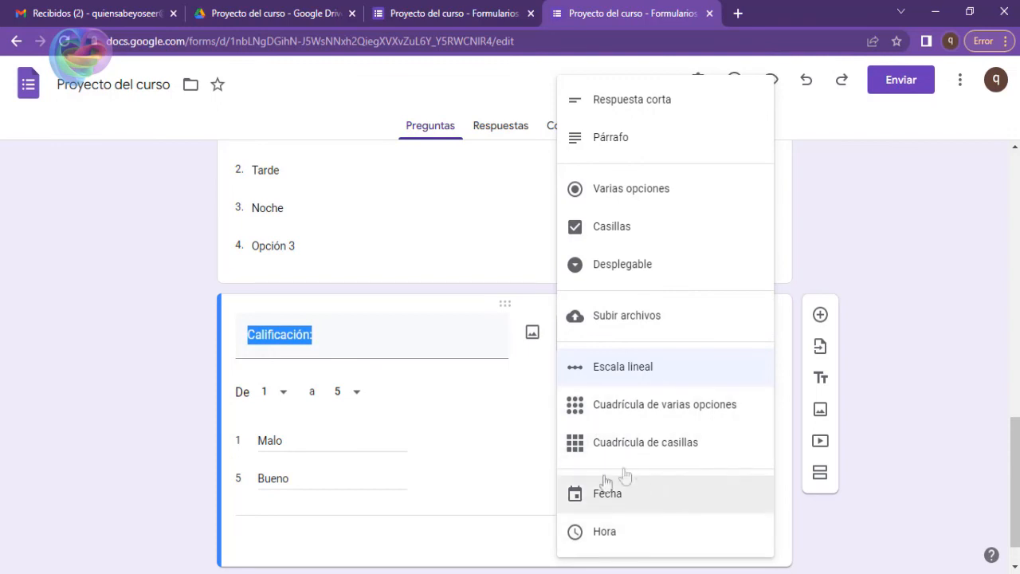
left_click(140, 307)
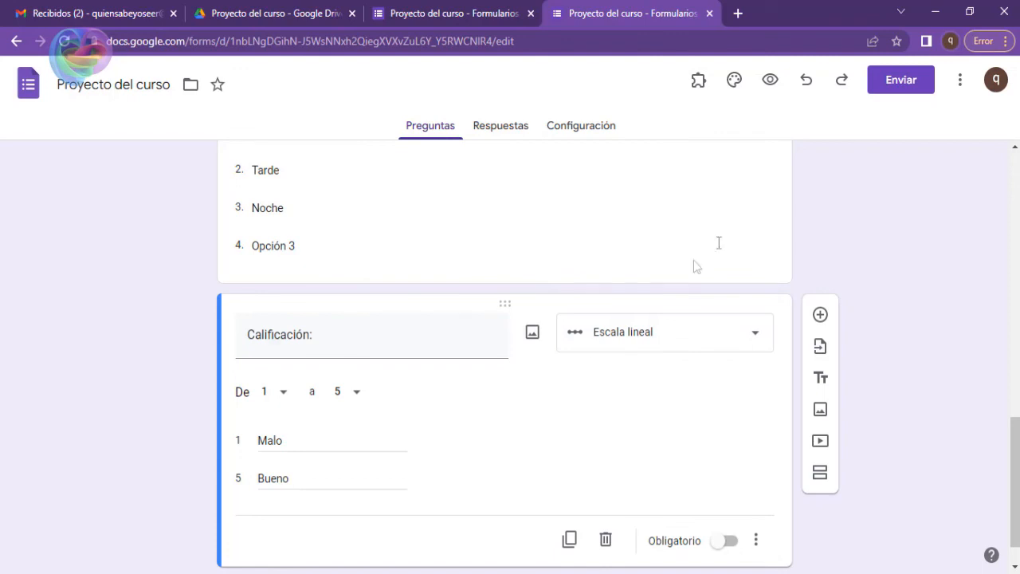